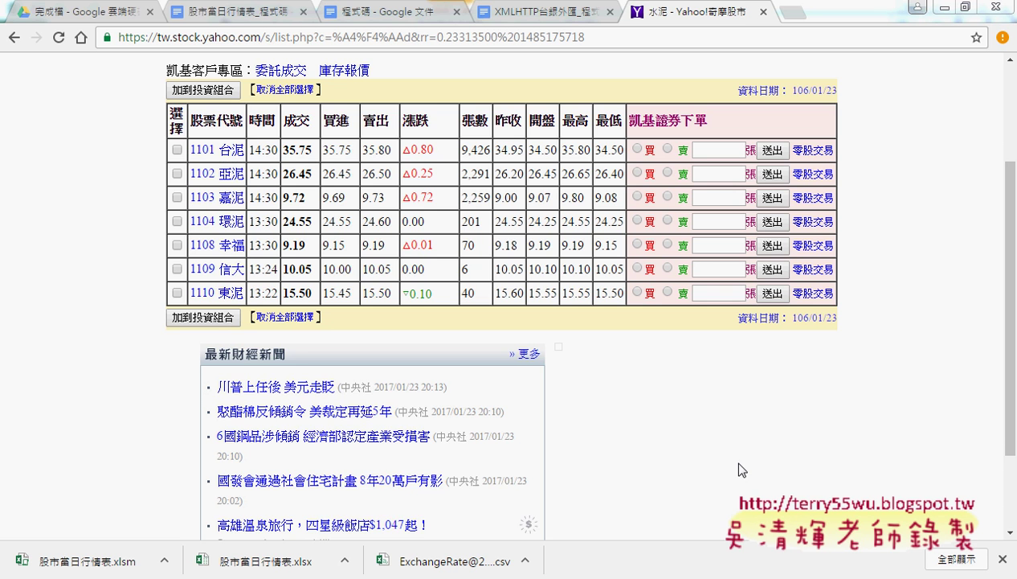
Open the HTML page source of the Yahoo cement stock quote page in a new tab.
scroll(882, 470, "up", 1)
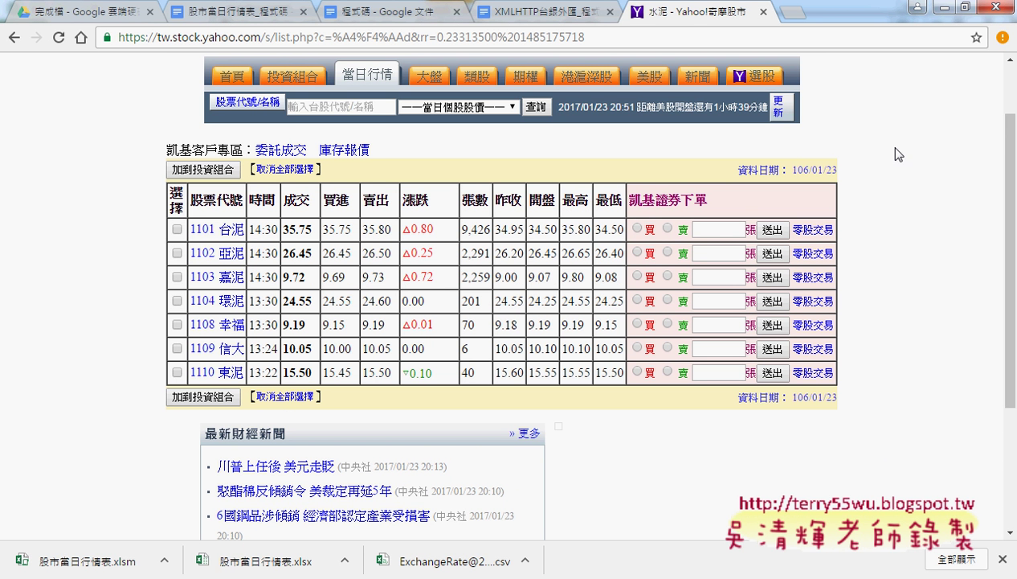
right_click(830, 151)
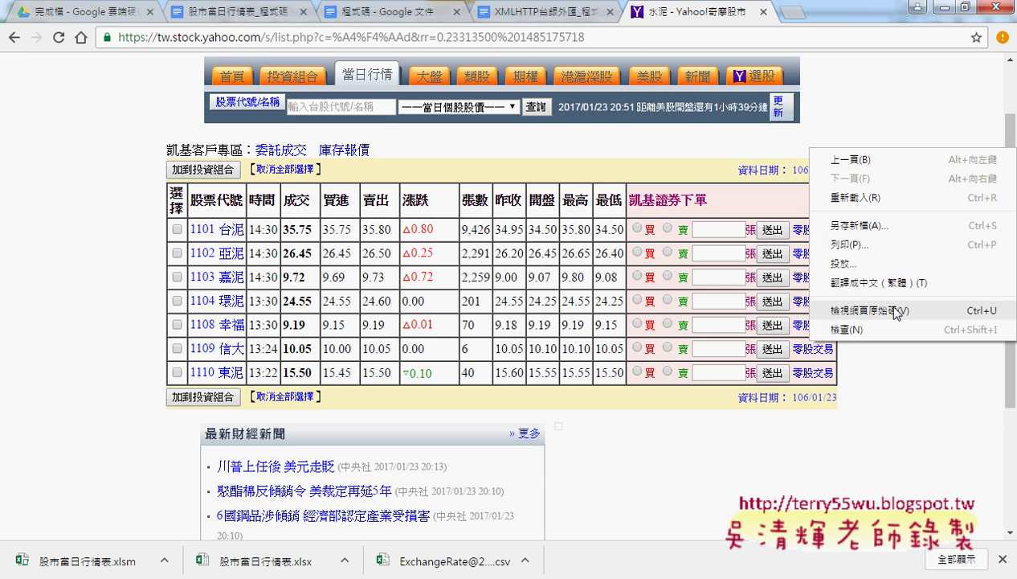
left_click(884, 303)
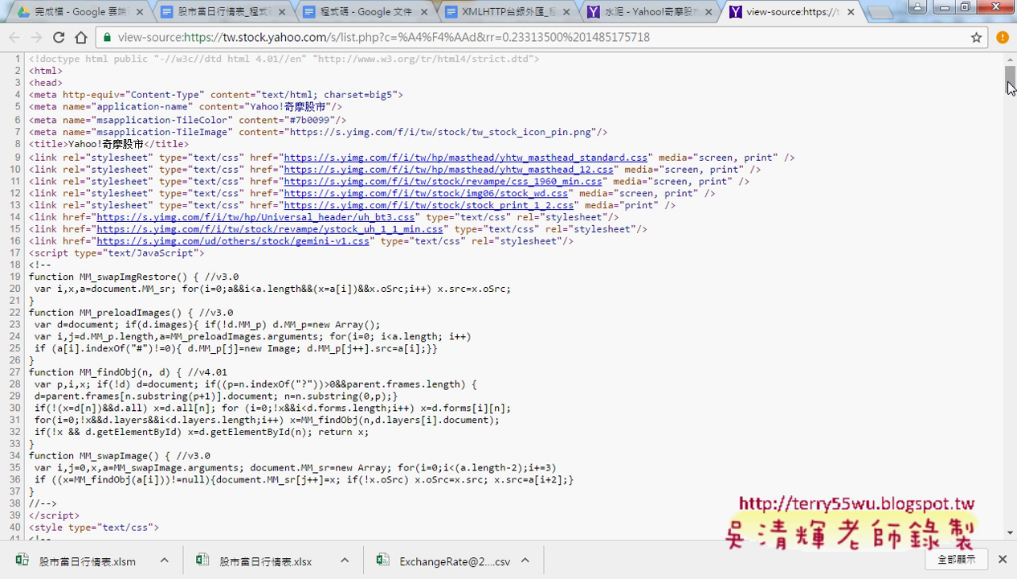
Compare the rendered quote table with the source, then search the source for '1101 台泥'.
left_click_drag(1010, 81, 1009, 273)
left_click(642, 18)
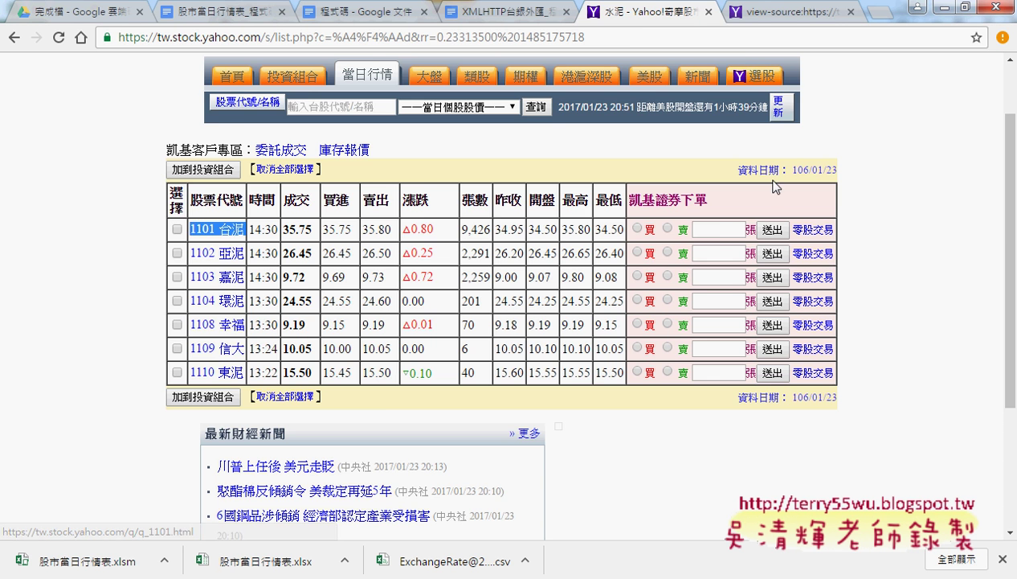
left_click(785, 9)
key("ctrl+f")
type("1101 台泥")
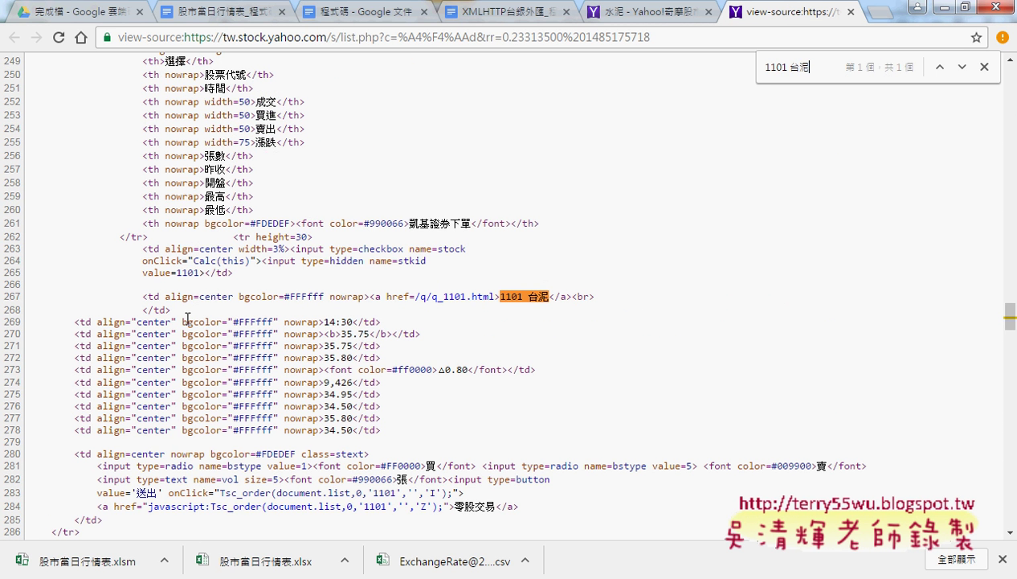
Highlight the link tag and <td> cell tags around 1101 台泥 on lines 267–269, then close the source tab.
left_click_drag(145, 297, 499, 296)
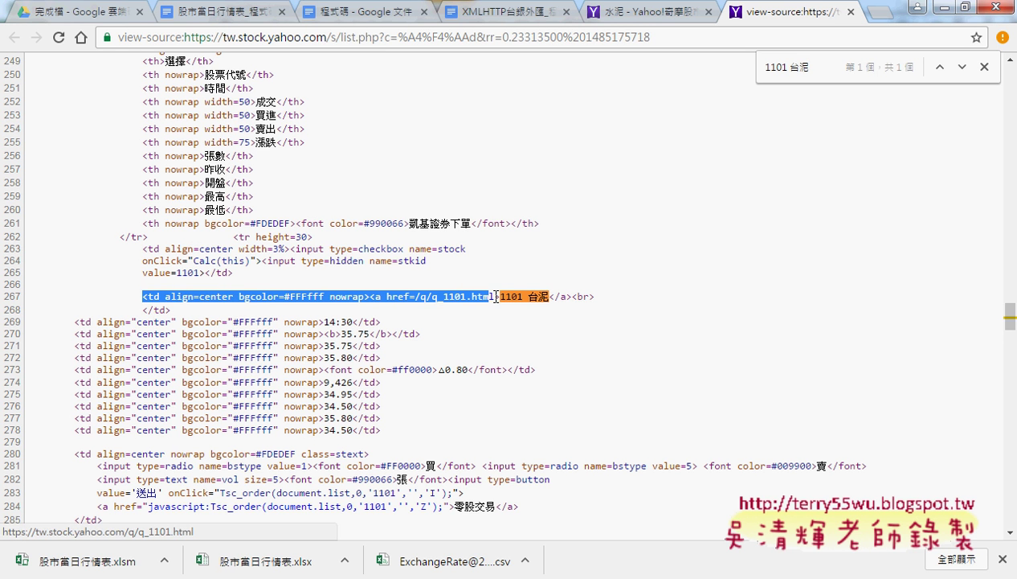
left_click_drag(74, 321, 326, 322)
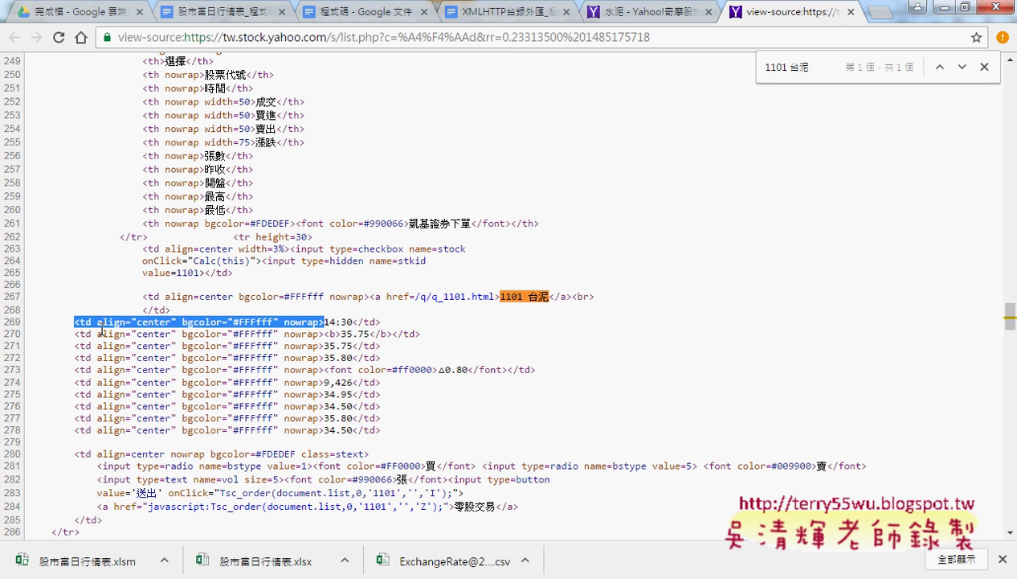
left_click_drag(352, 321, 381, 321)
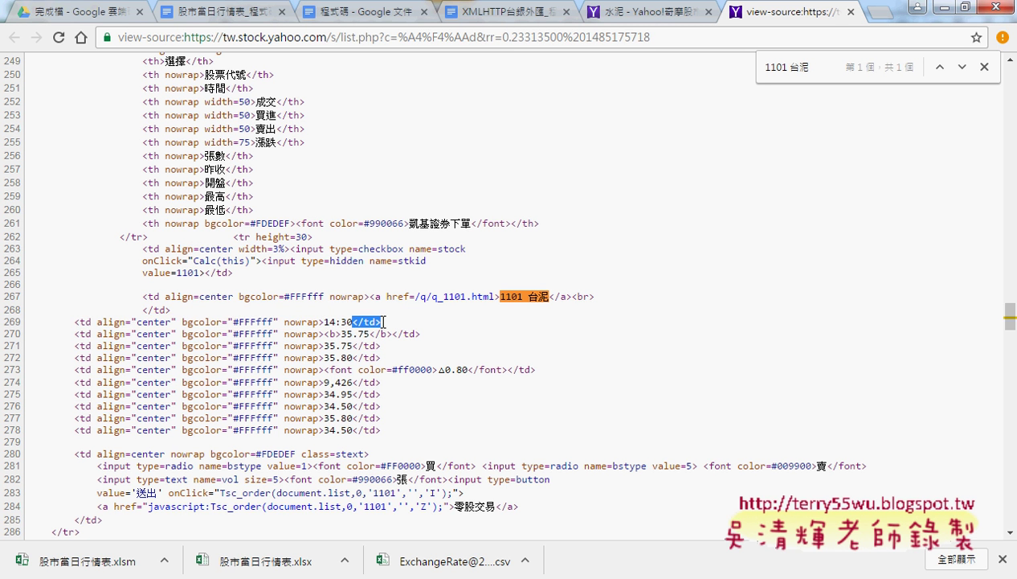
left_click_drag(74, 321, 354, 321)
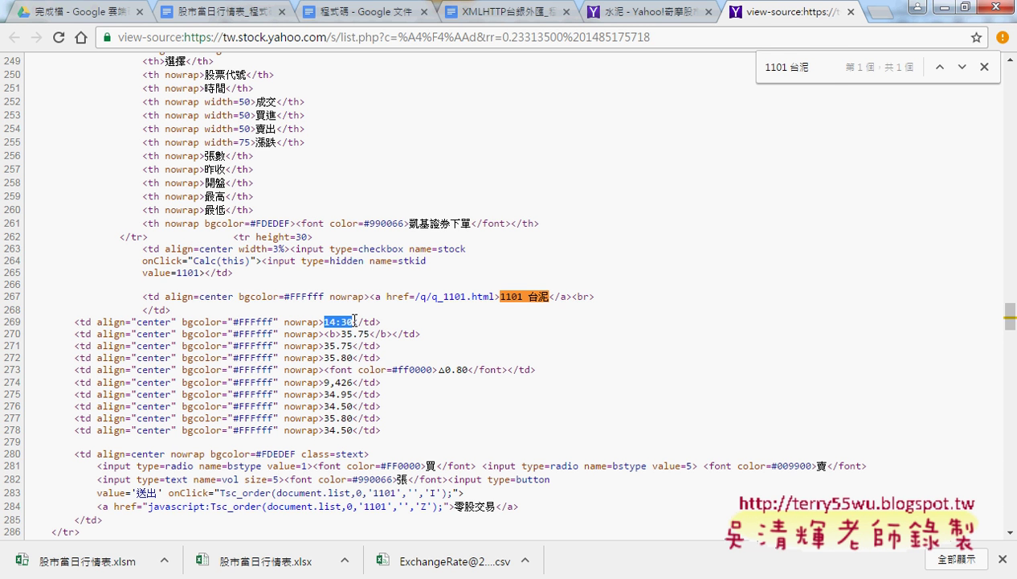
left_click(850, 12)
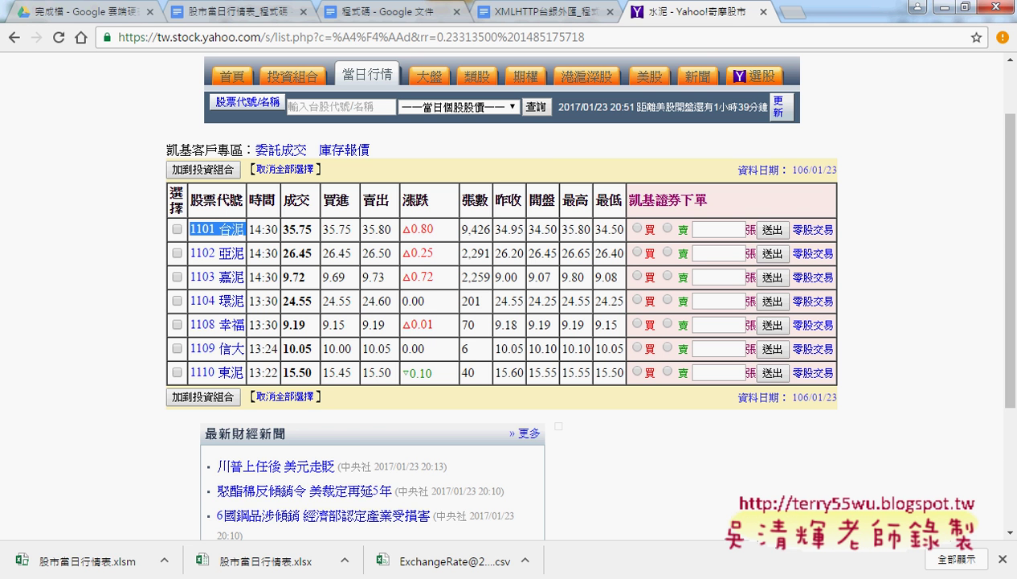
Look over the Excel category-and-URL sheet, deselect its form button, then switch to the Google Docs code notes.
mouse_move(218, 575)
left_click(173, 520)
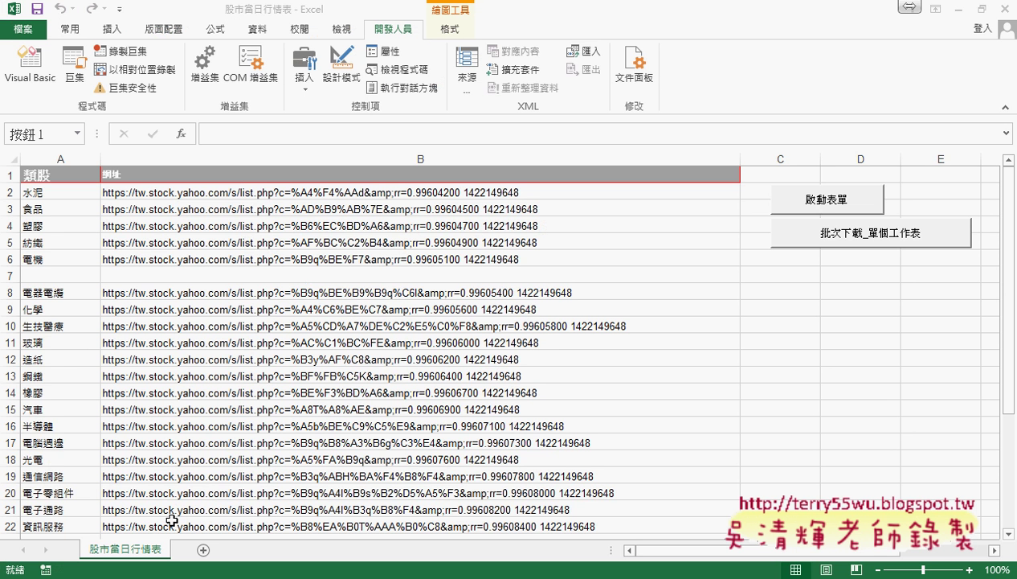
left_click(811, 374)
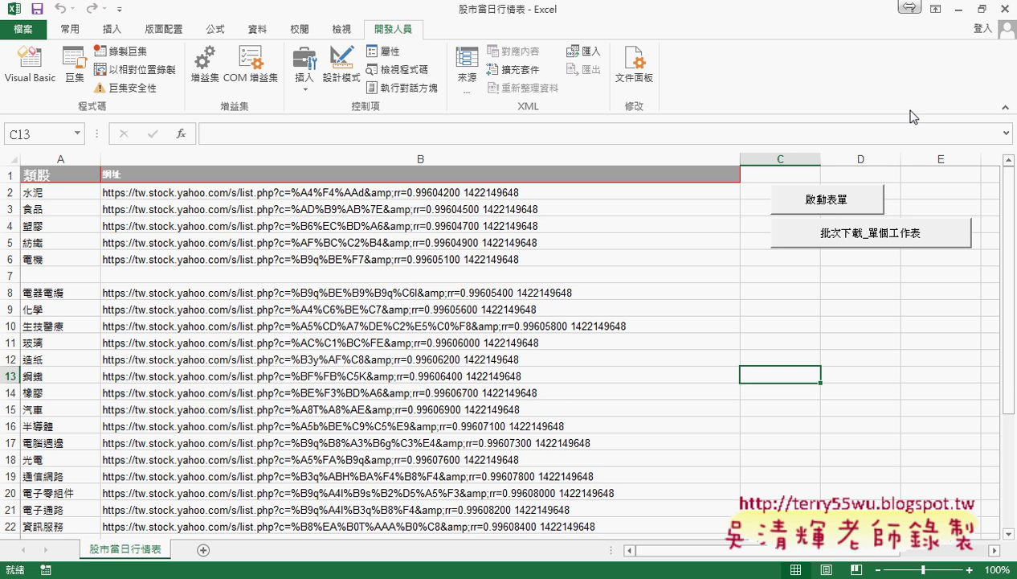
left_click(960, 10)
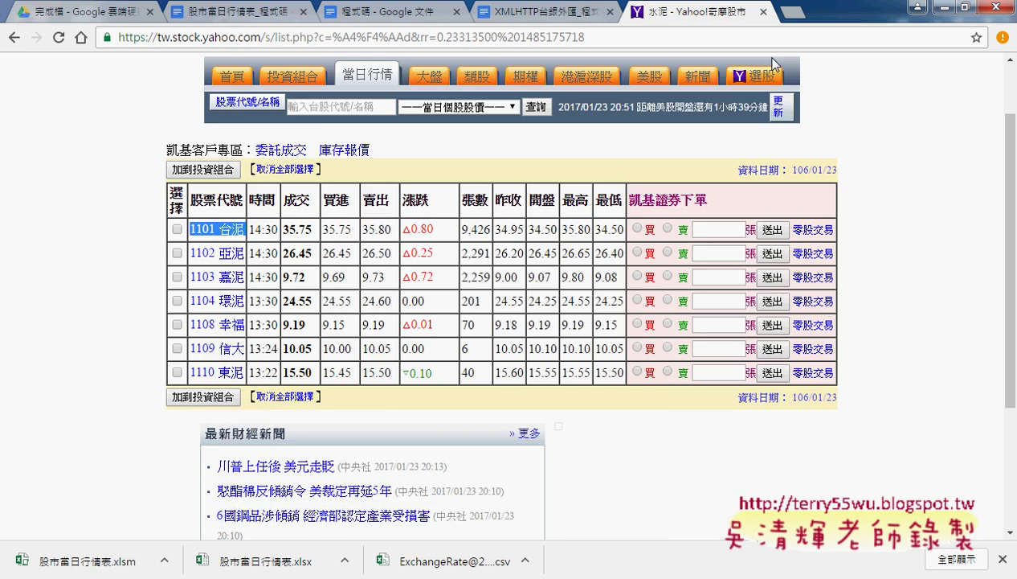
left_click(233, 12)
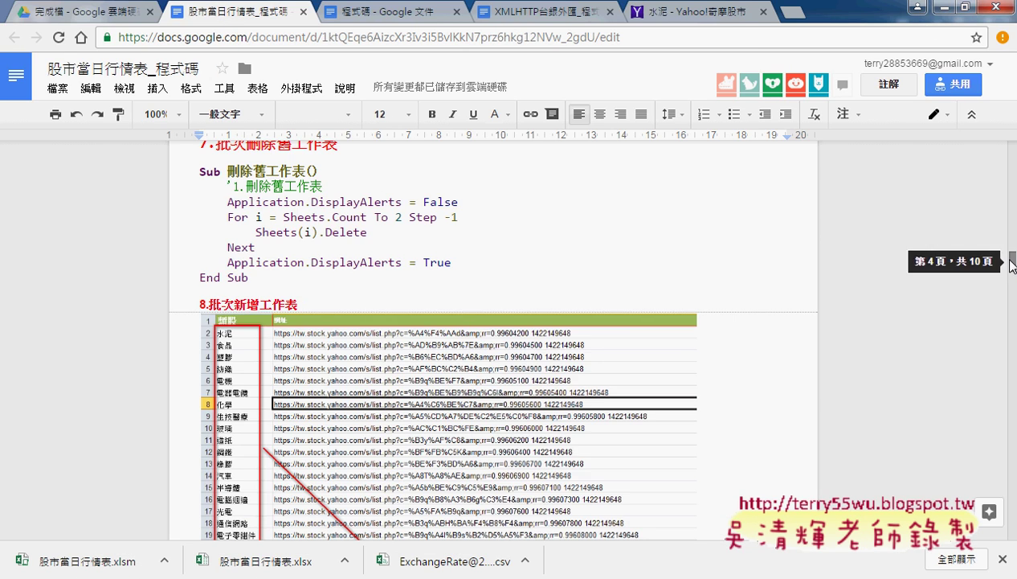
Review the macro's web import code, its .WebTables = "9" setting and connection URL, then return to the quote page.
mouse_move(1012, 261)
left_mouse_down()
mouse_move(1011, 209)
mouse_move(1008, 237)
left_mouse_up()
left_click(317, 236)
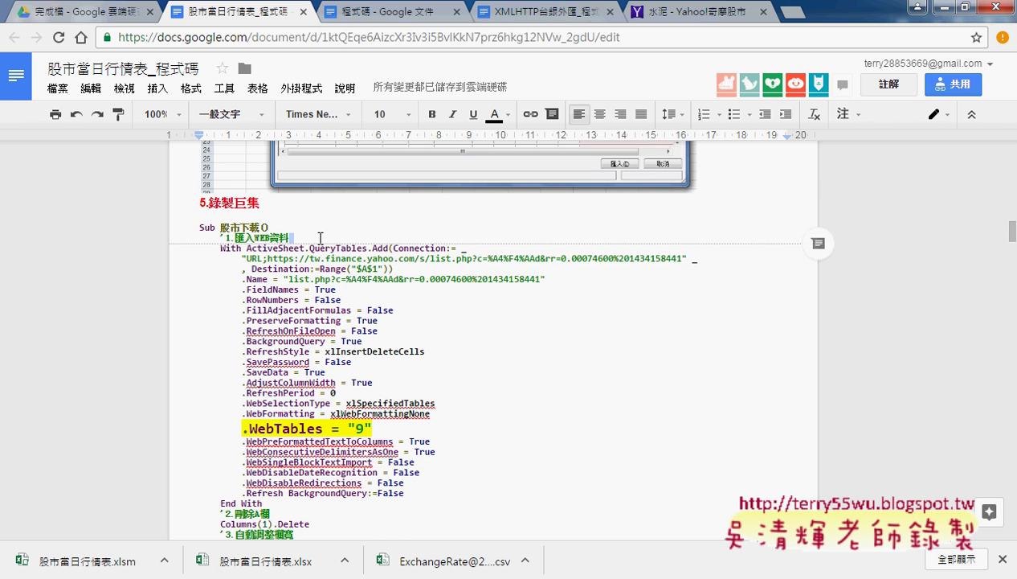
scroll(400, 417, "down", 3)
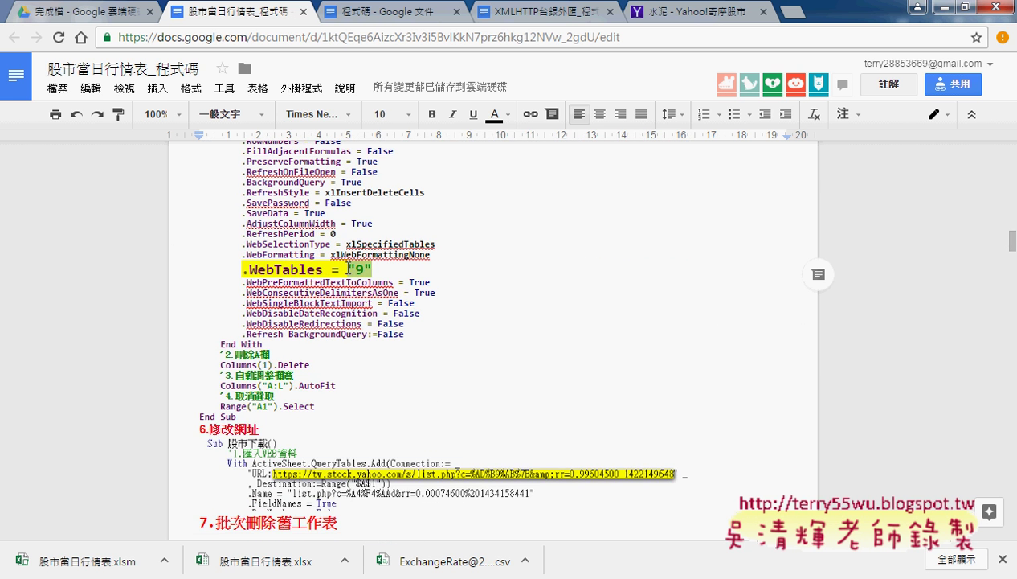
left_click(345, 267)
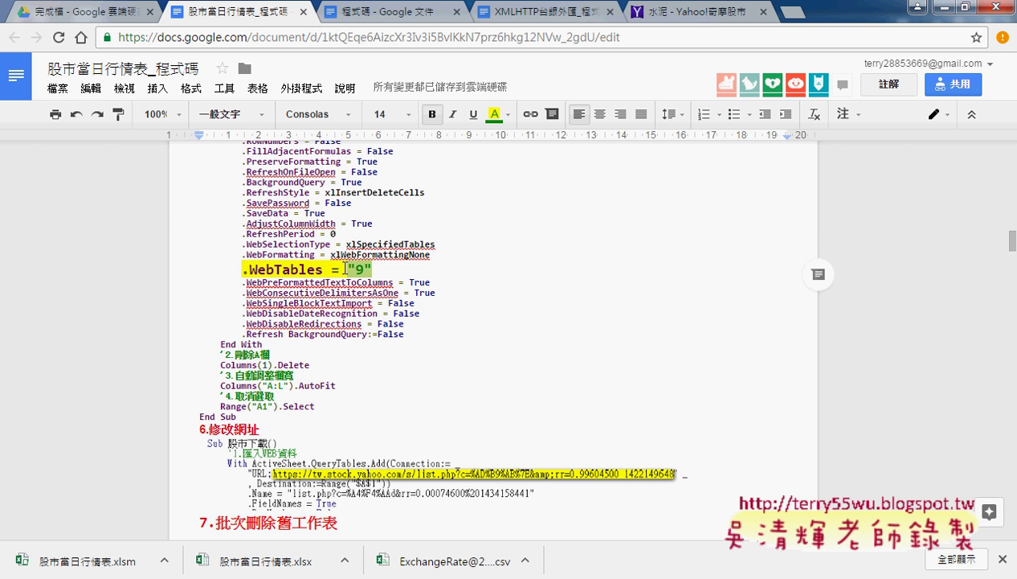
scroll(346, 268, "down", 2)
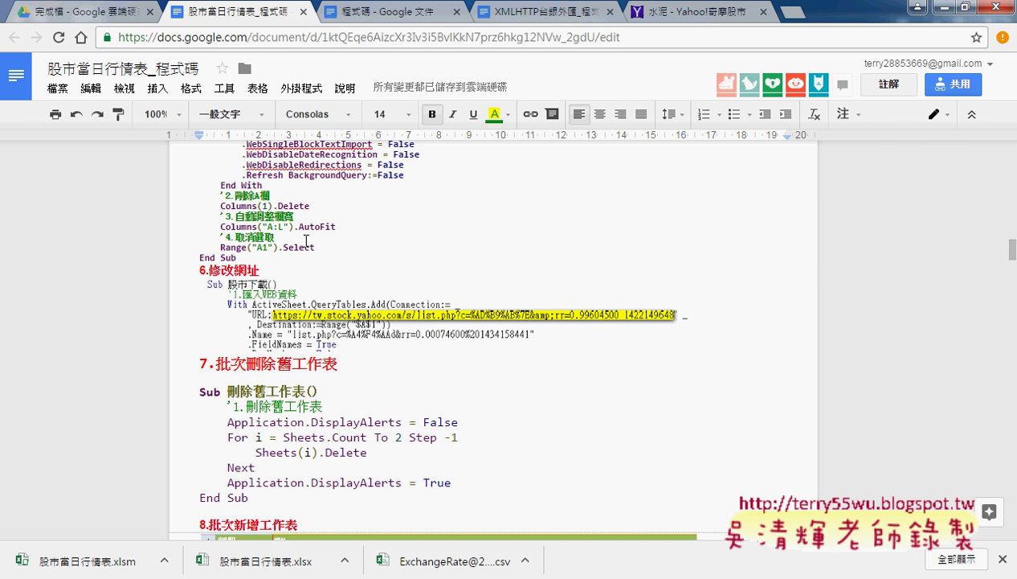
scroll(306, 238, "up", 4)
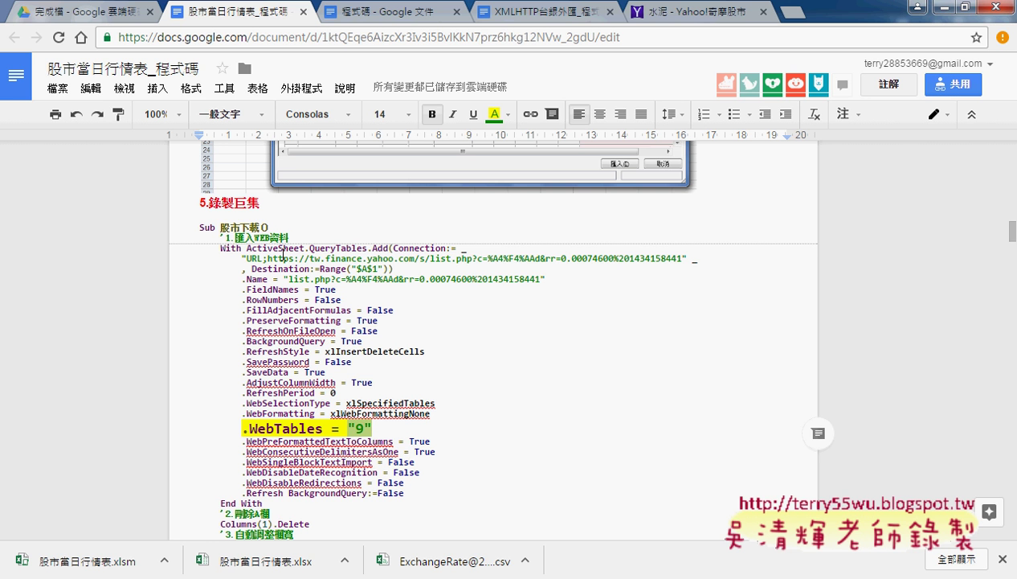
left_click_drag(263, 258, 683, 259)
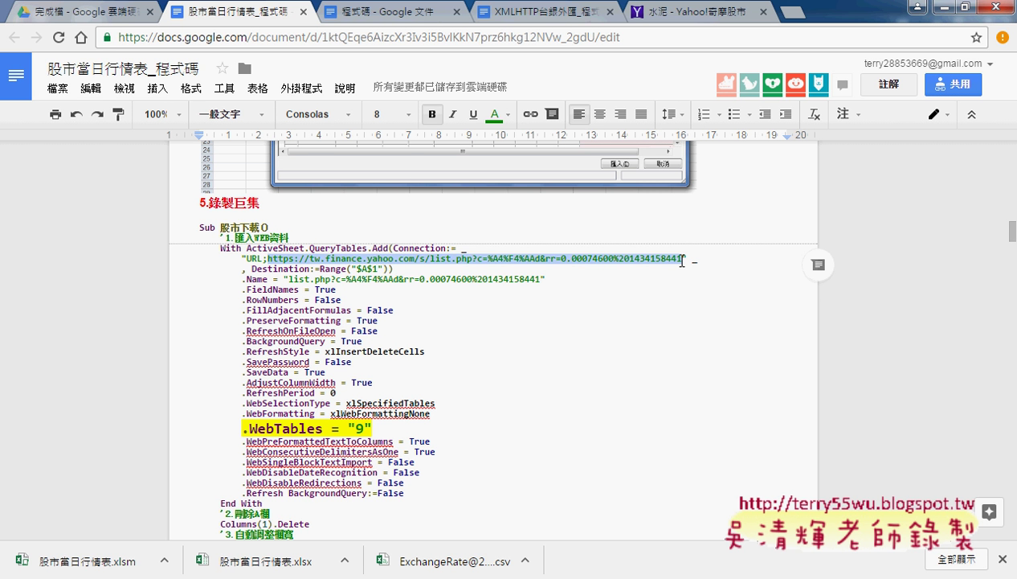
left_click(705, 19)
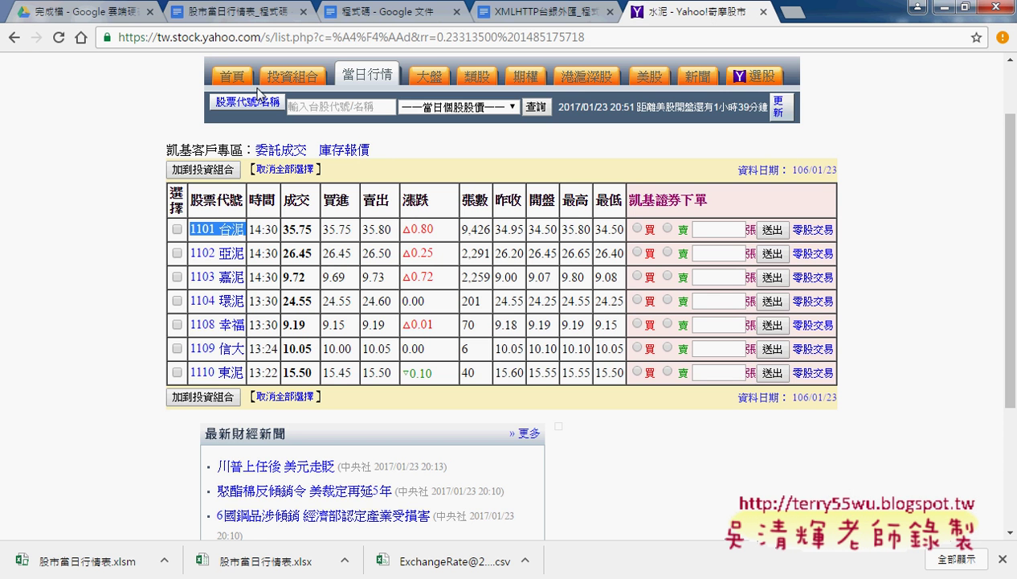
Go back to the Yahoo category list page, highlight the category names, then return to the code notes.
left_click(14, 37)
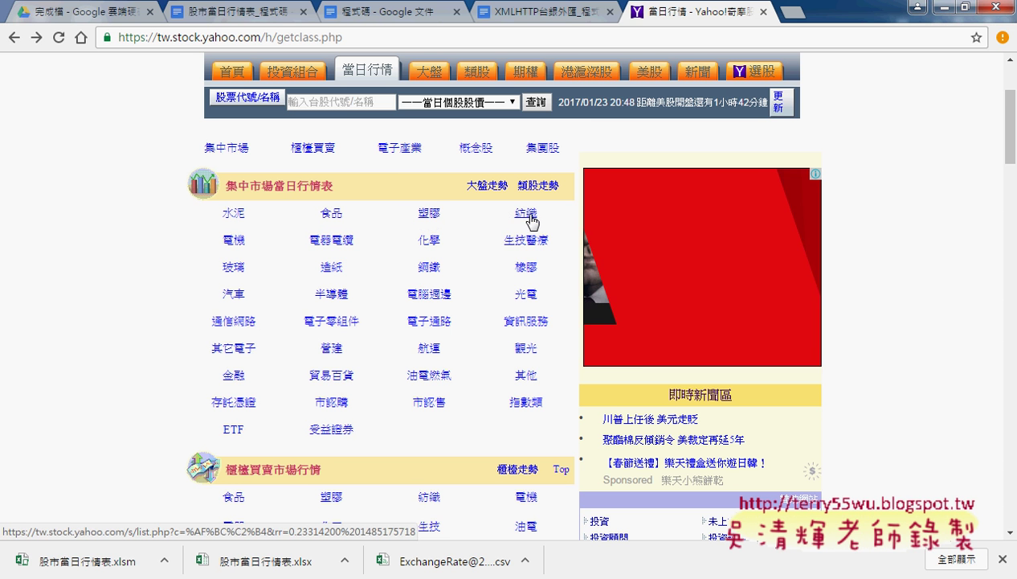
mouse_move(382, 438)
left_mouse_down()
mouse_move(252, 235)
mouse_move(217, 223)
left_mouse_up()
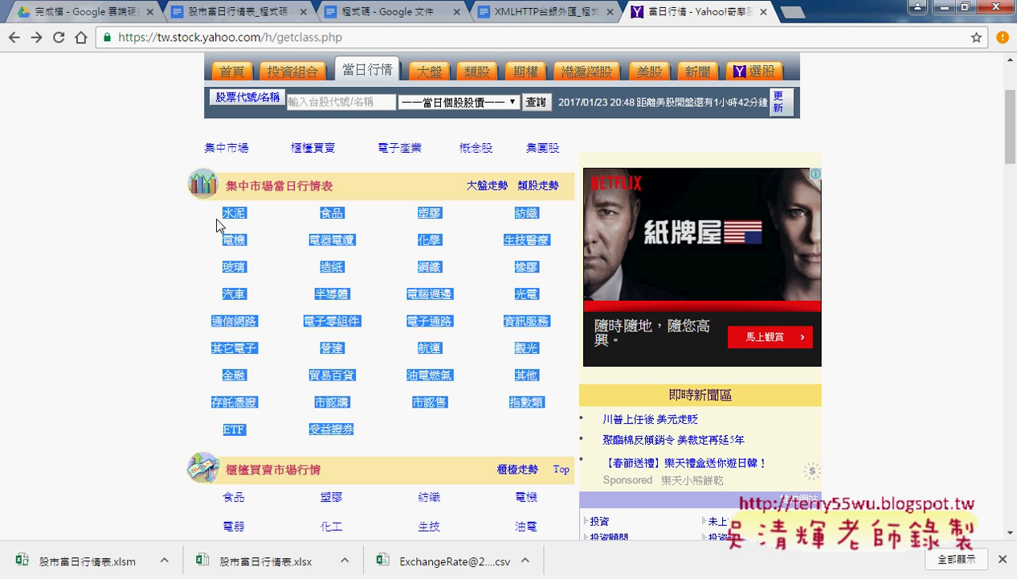
left_click(229, 16)
scroll(201, 216, "down", 4)
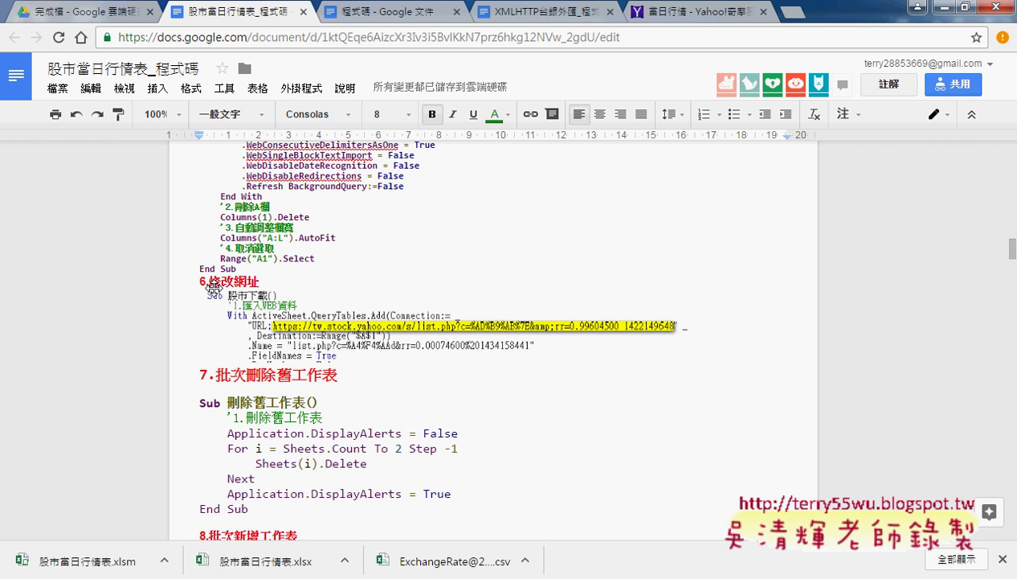
Select and copy the Sub 刪除舊工作表 code block from section 7 of the notes.
scroll(346, 329, "down", 1)
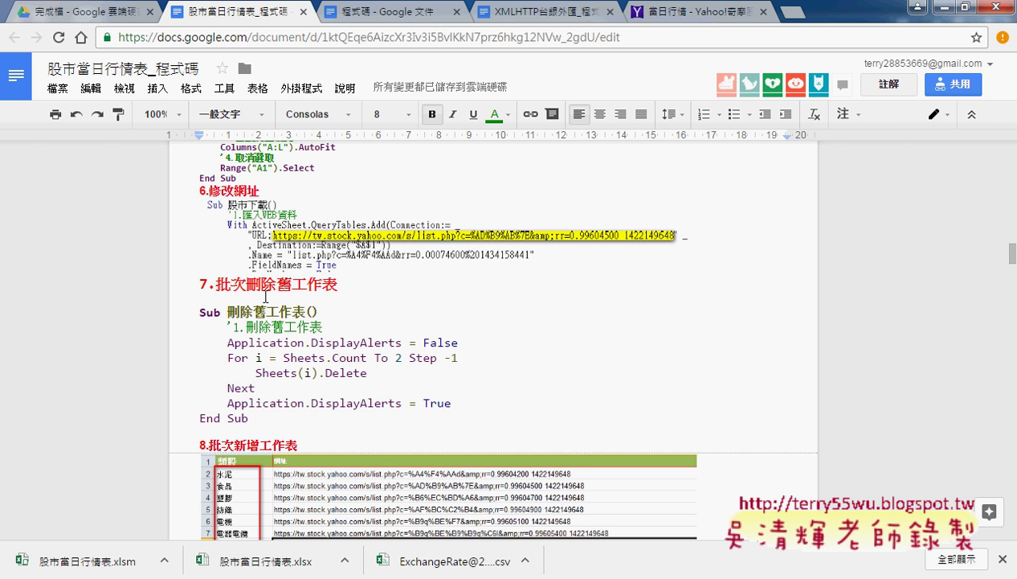
left_click_drag(249, 419, 190, 315)
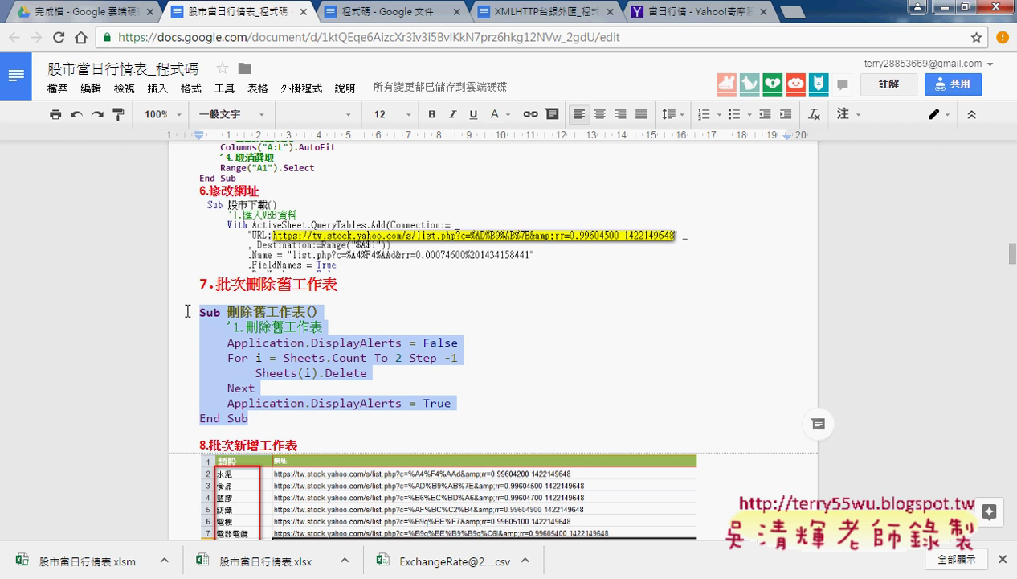
key("alt+Tab")
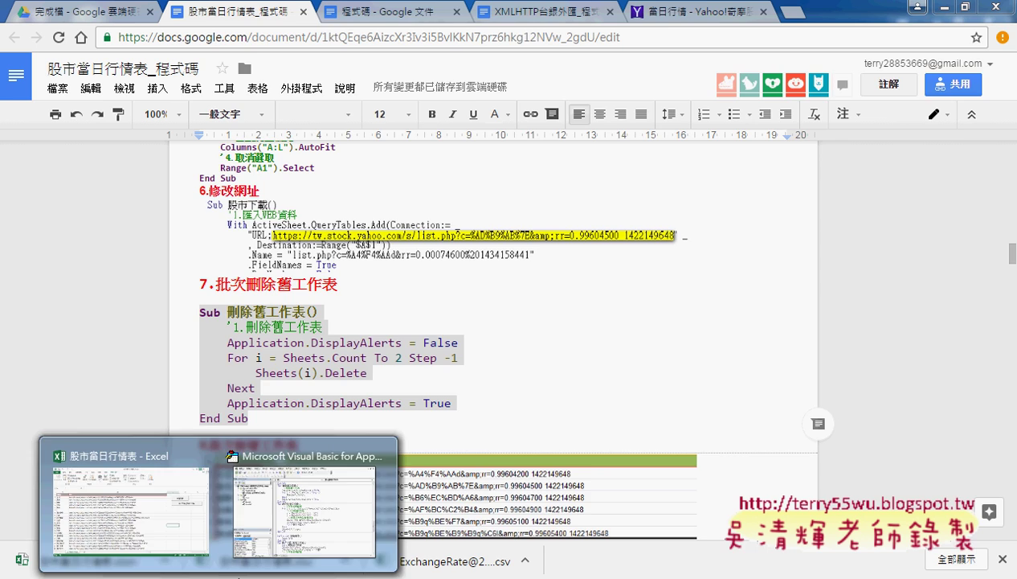
Scroll through Module1 in the VBA editor and select the 刪除舊工作表 Sub.
left_click(291, 526)
scroll(577, 378, "down", 6)
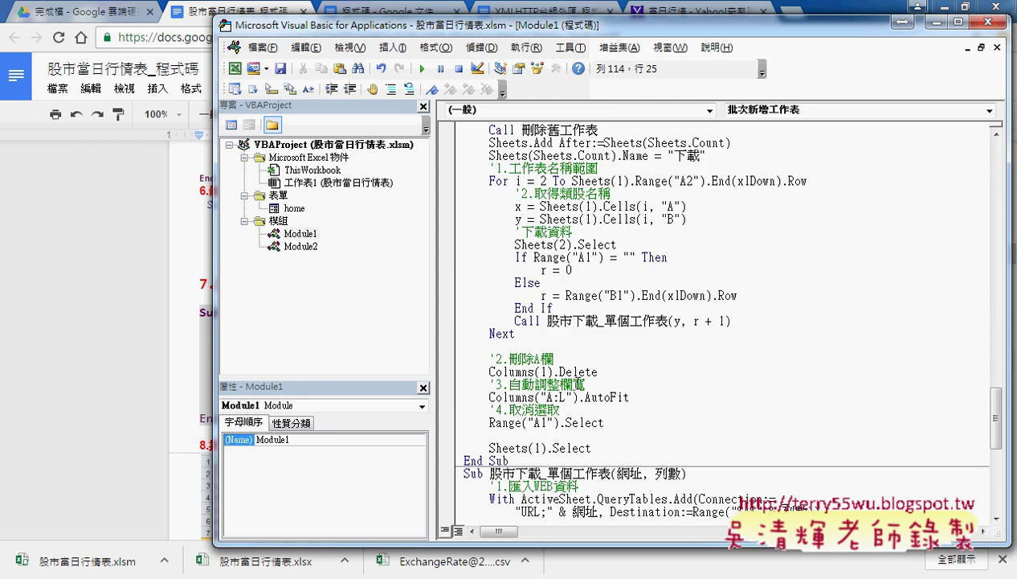
scroll(577, 377, "down", 3)
scroll(577, 378, "up", 1)
scroll(577, 382, "up", 6)
scroll(577, 386, "up", 5)
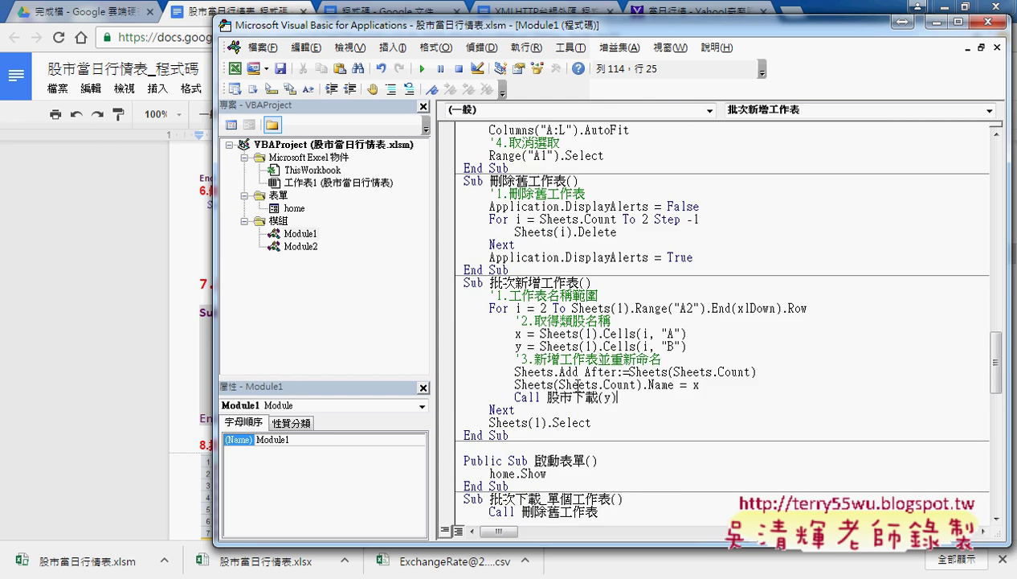
scroll(576, 386, "up", 8)
scroll(577, 384, "up", 5)
scroll(536, 247, "up", 2)
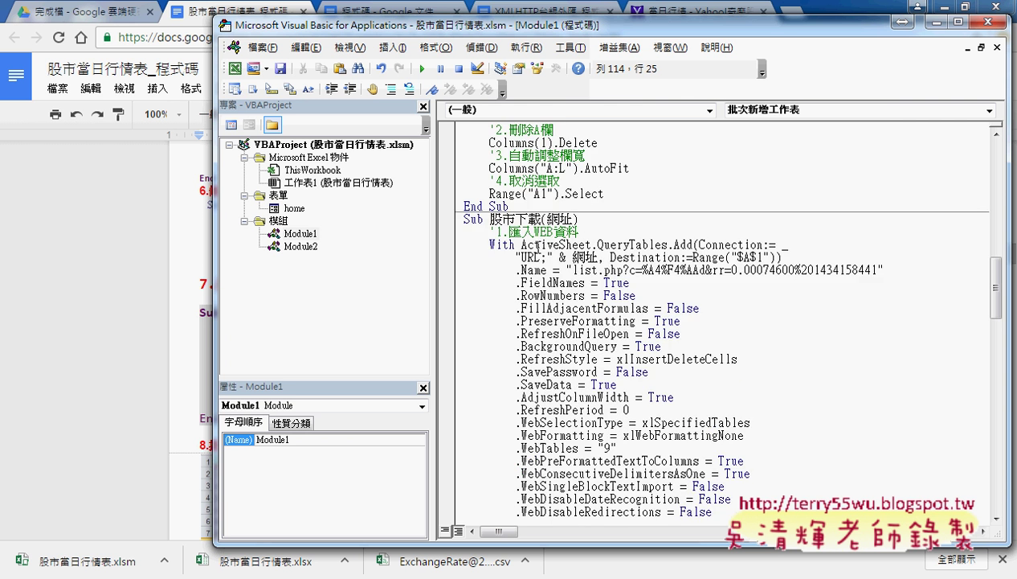
scroll(537, 246, "up", 2)
scroll(540, 251, "down", 4)
scroll(546, 258, "down", 6)
scroll(540, 257, "down", 2)
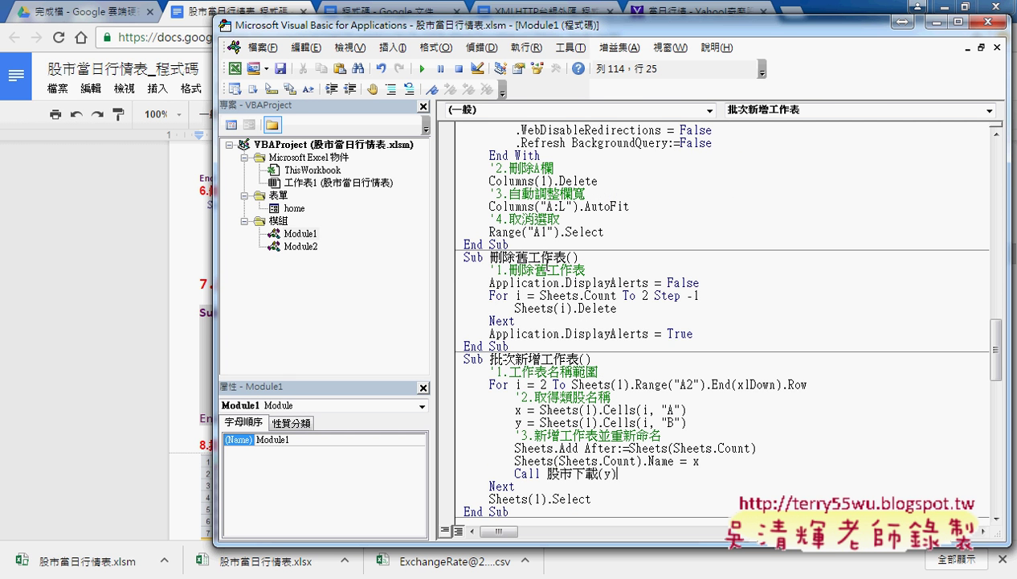
left_click_drag(511, 346, 459, 255)
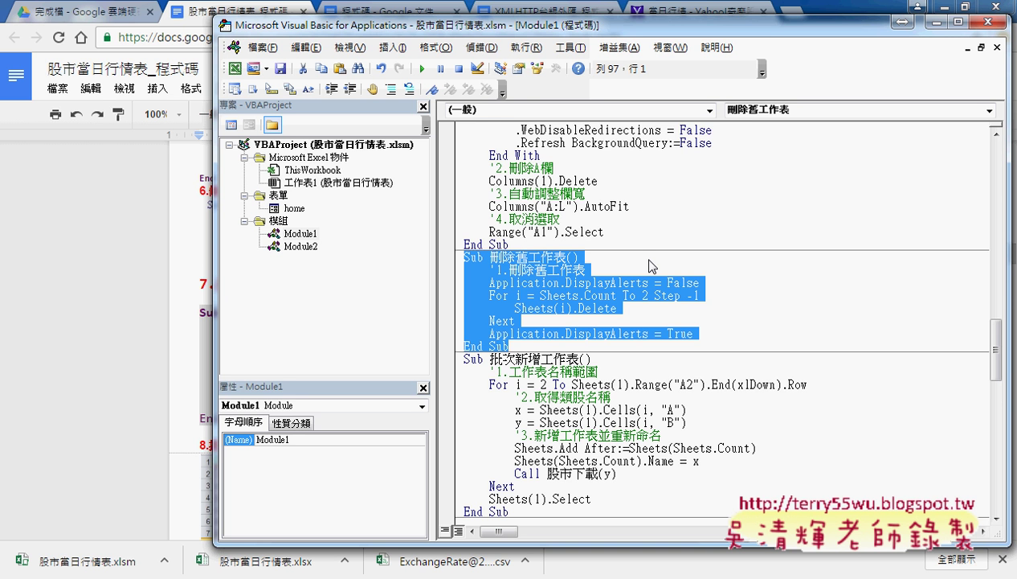
Highlight the 新增工作表 part of the next macro's name, minimize the browser, and switch to Excel.
scroll(651, 266, "down", 1)
scroll(651, 266, "down", 2)
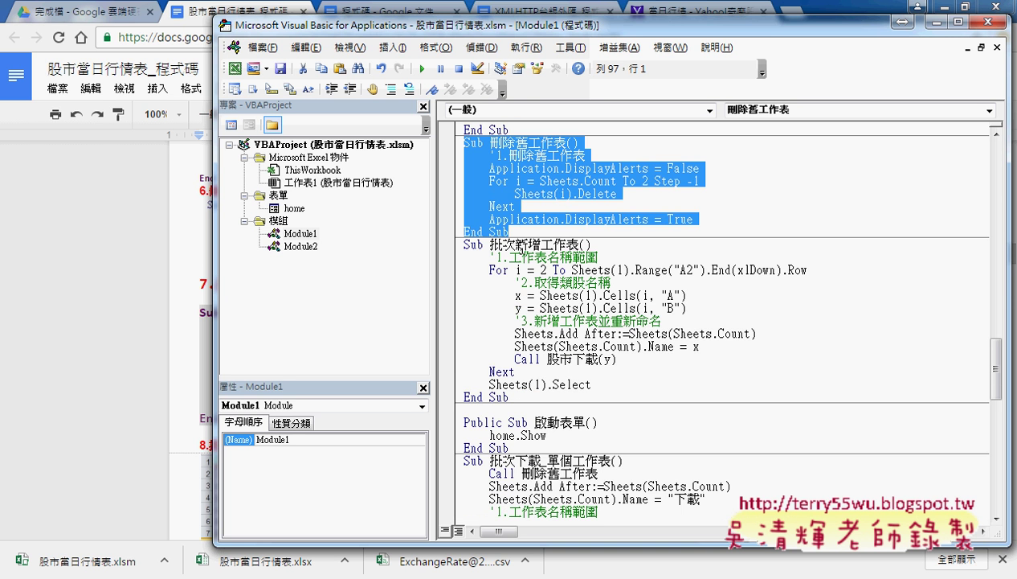
left_click_drag(514, 244, 579, 244)
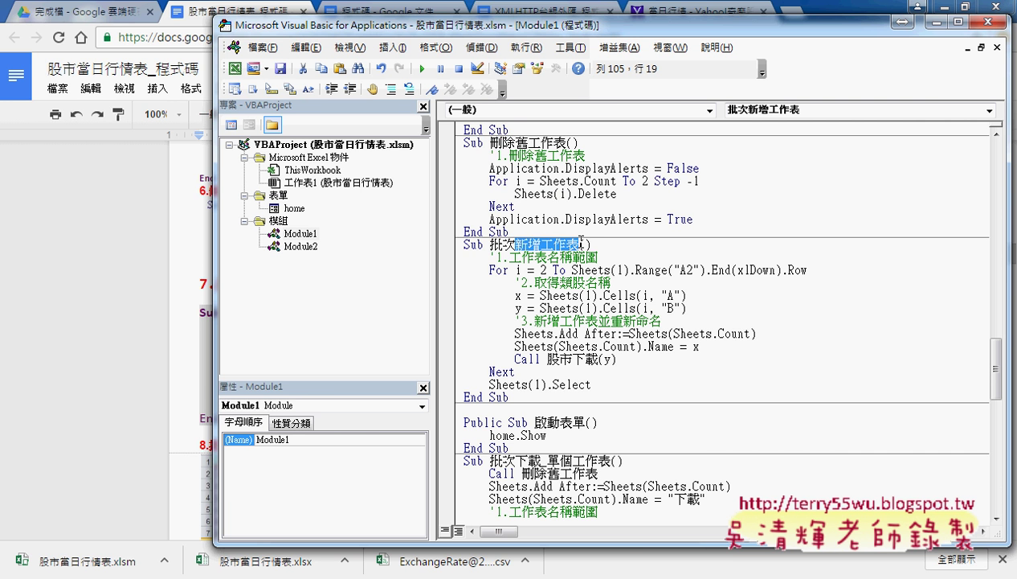
left_click(942, 6)
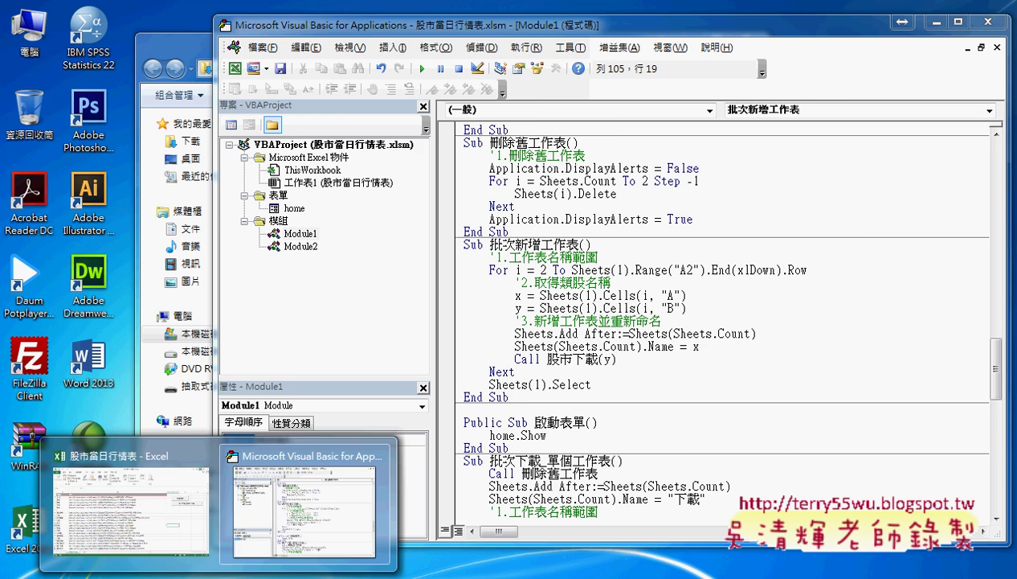
key("alt+F11")
Delete the empty row 7 from the category sheet.
left_click(9, 274)
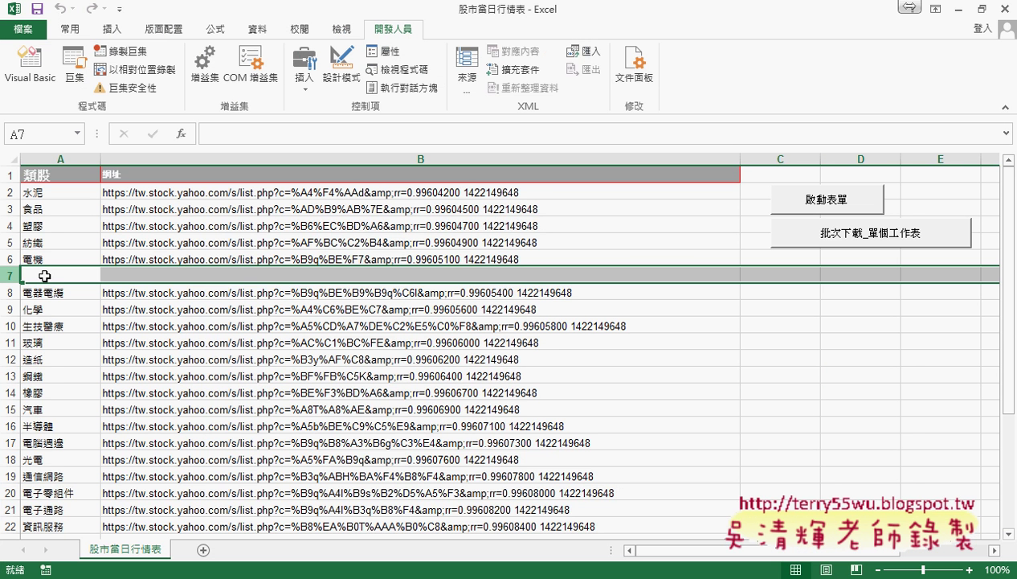
right_click(161, 272)
left_click(201, 398)
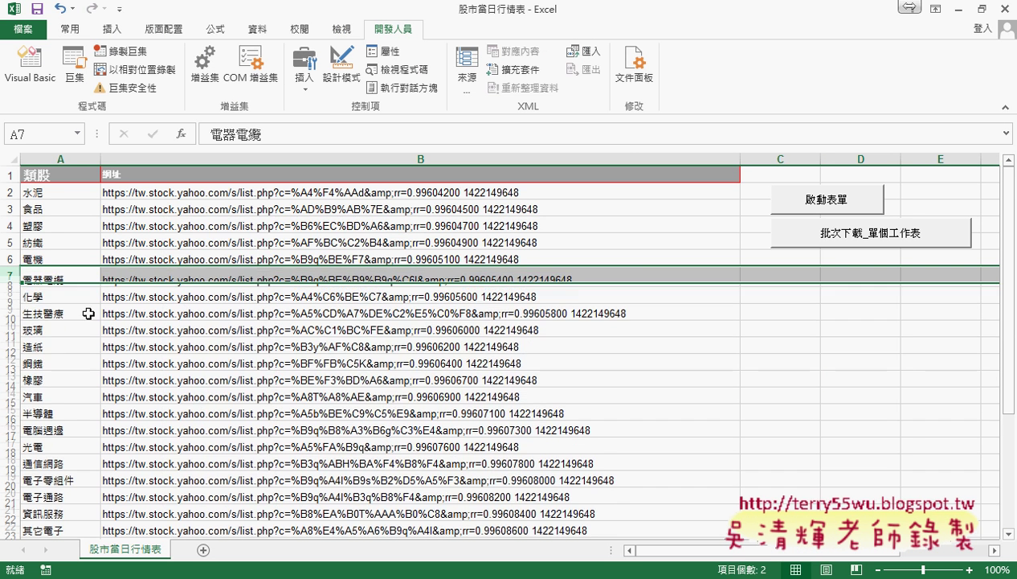
Select the category names in A2:A34, then return to the VBA editor.
left_click_drag(53, 193, 56, 259)
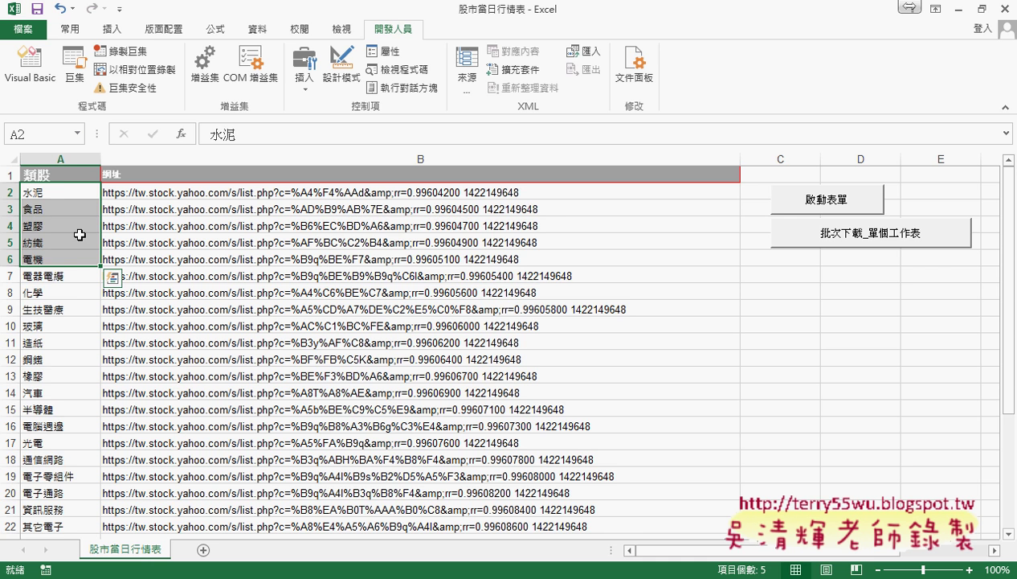
left_click_drag(58, 193, 63, 514)
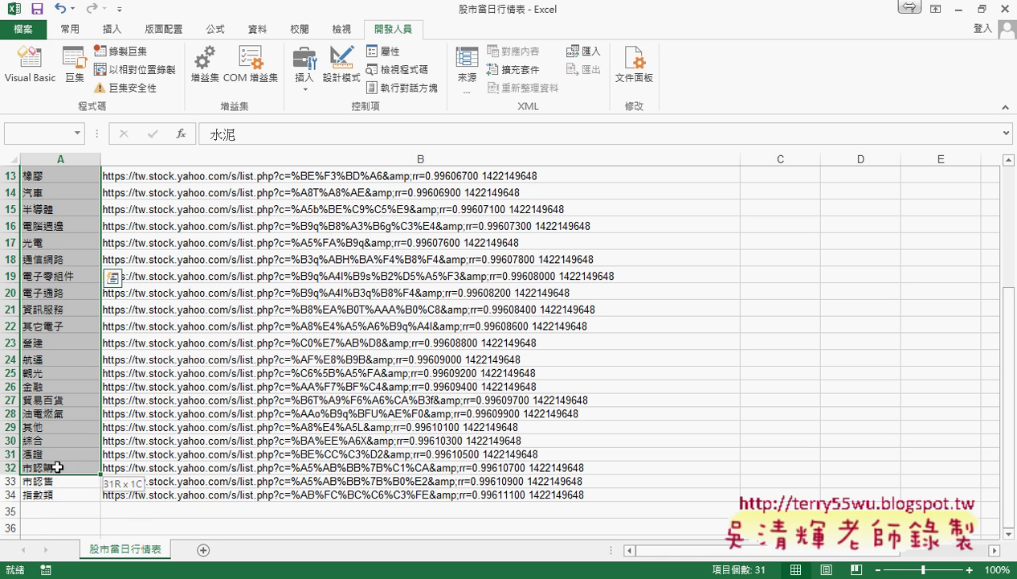
left_click_drag(62, 513, 56, 490)
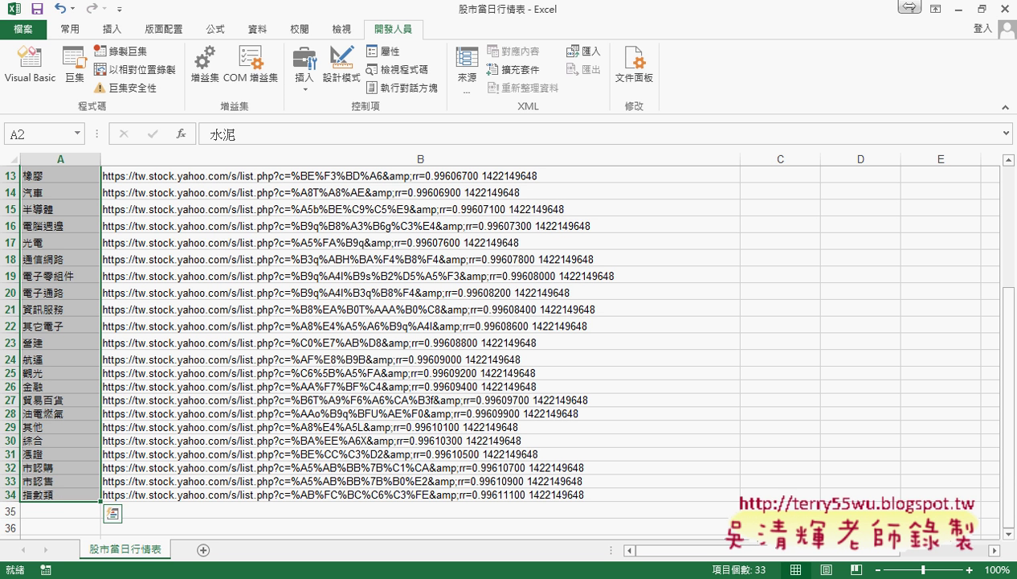
left_click(255, 559)
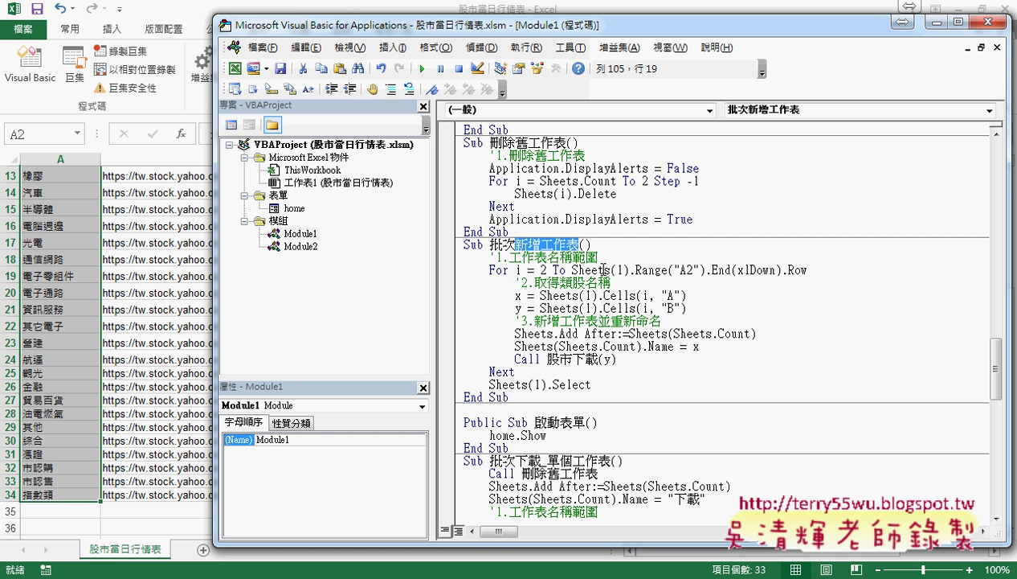
In the For loop line, highlight the start value 2, Sheets(1) and Range("A2").End(xlDown).Row, then return to Excel.
left_click(516, 270)
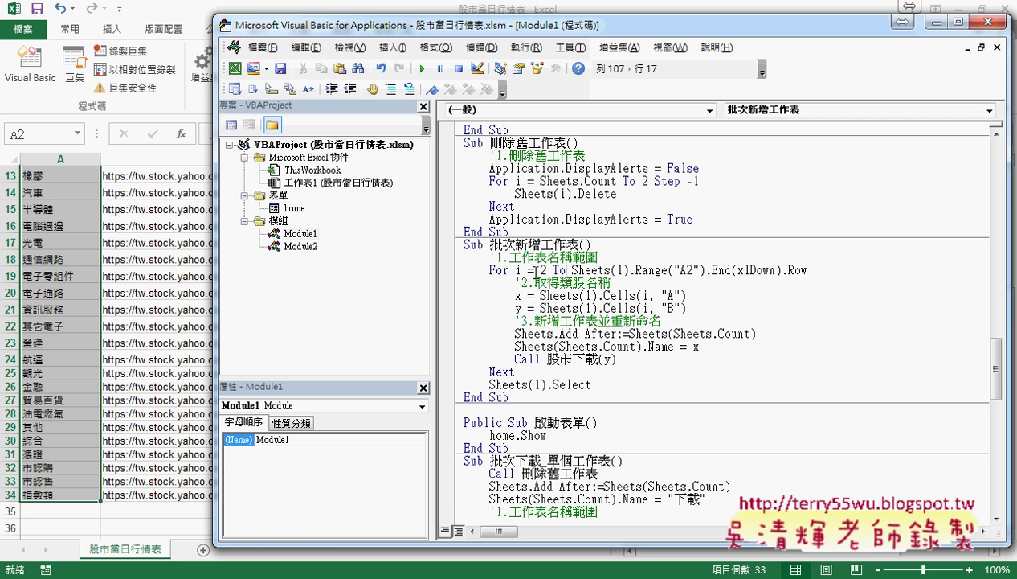
double_click(543, 270)
left_click_drag(572, 270, 629, 270)
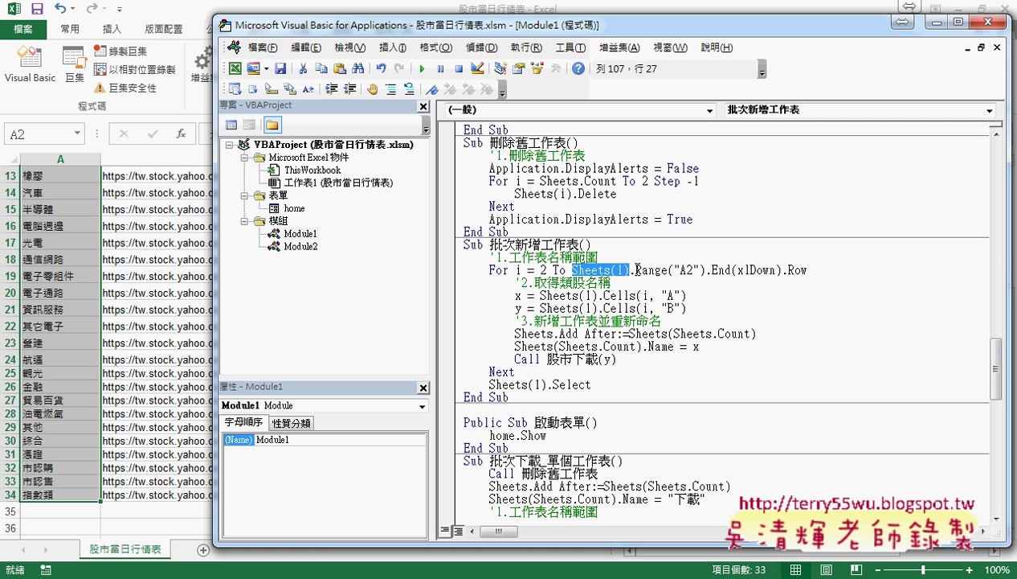
left_click_drag(636, 271, 836, 270)
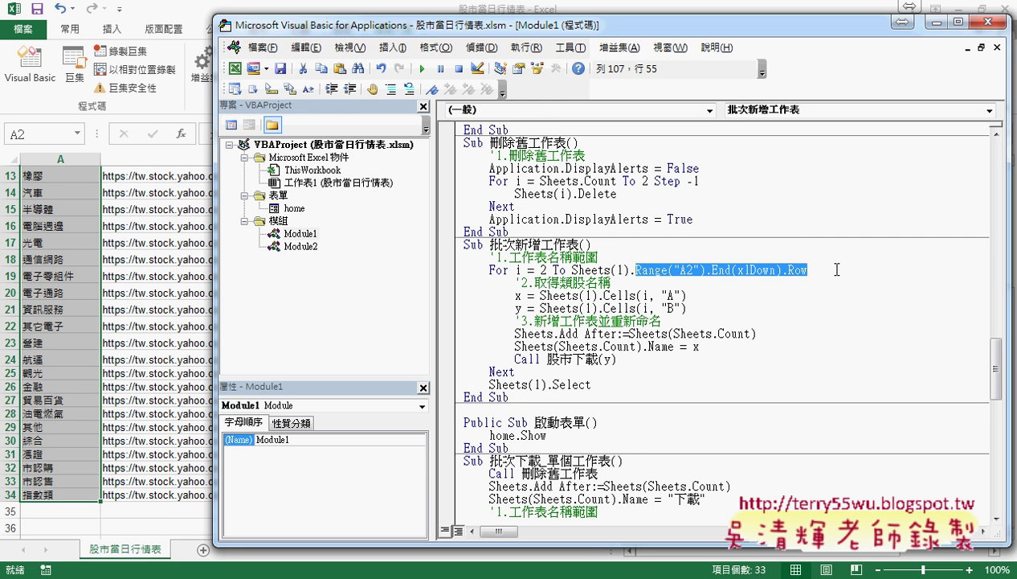
left_click(53, 193)
scroll(53, 192, "up", 4)
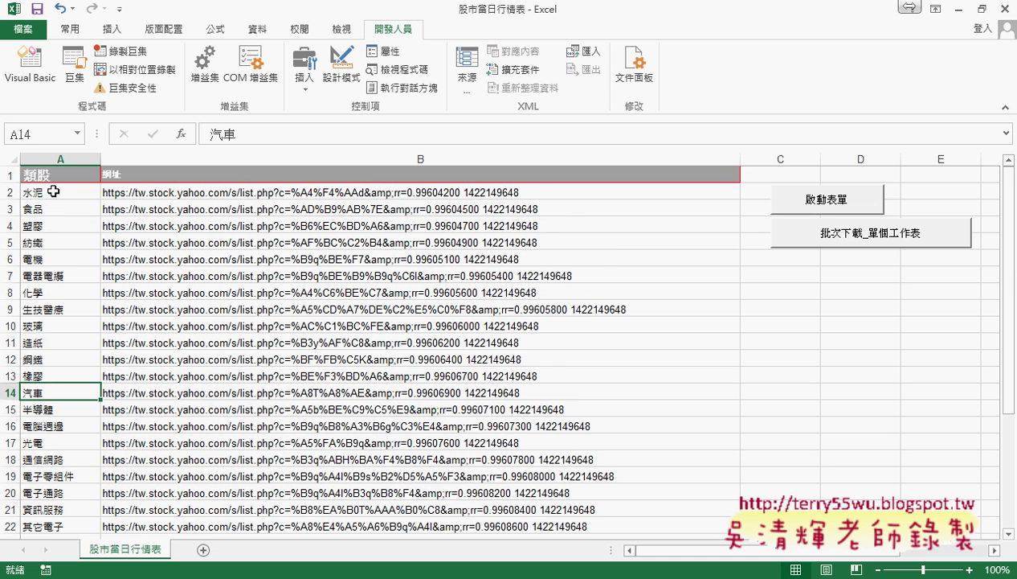
Confirm the category list ends at A34 with Ctrl+Down, then bring up the VBA editor.
left_click(56, 190)
key("ctrl+Down")
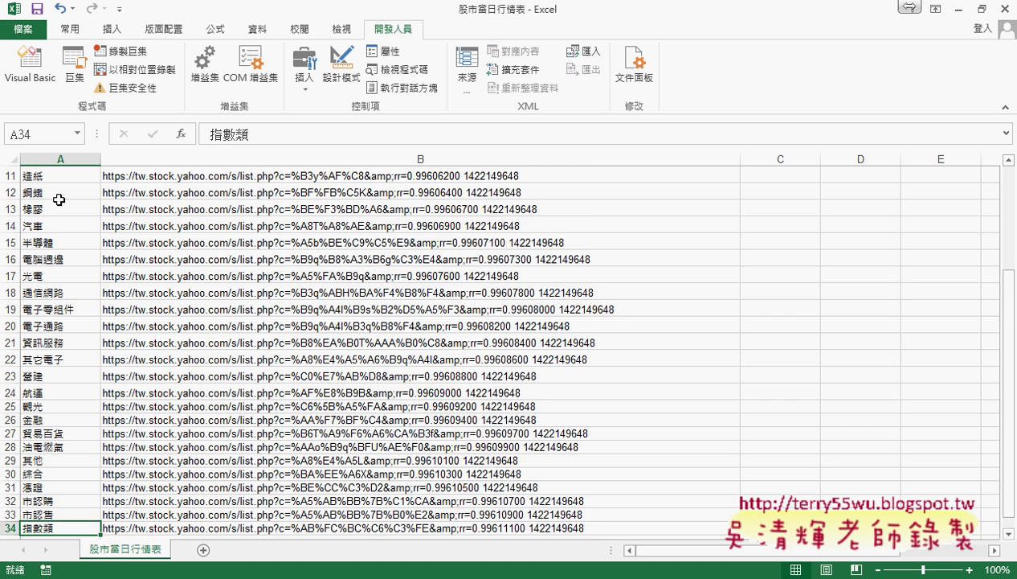
scroll(58, 195, "down", 3)
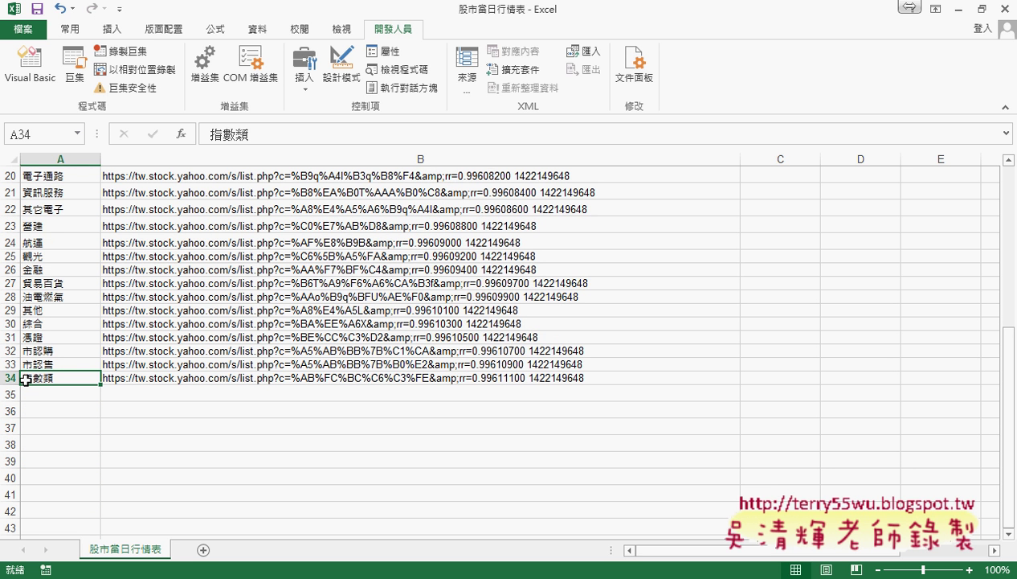
left_click(218, 577)
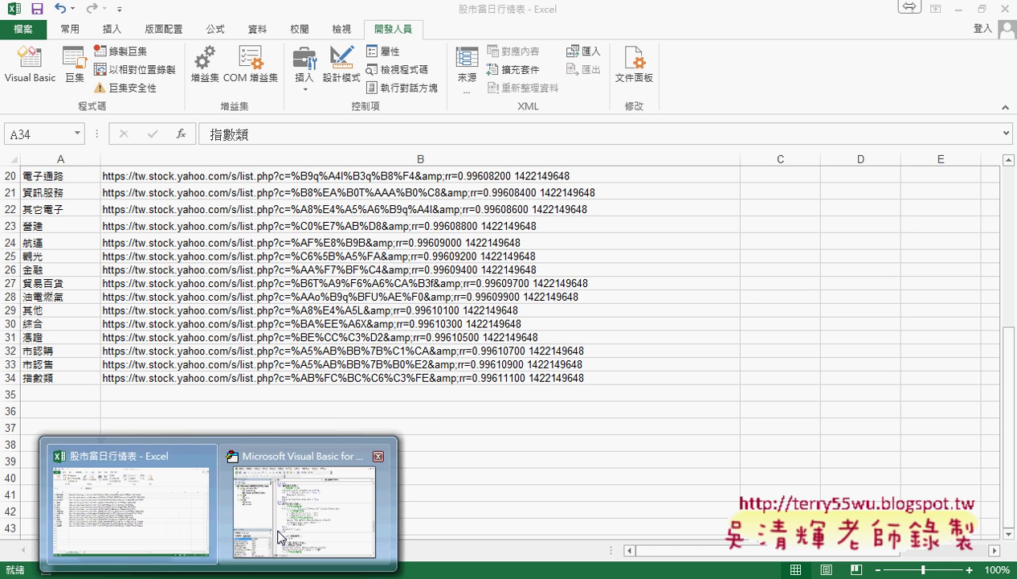
left_click(280, 536)
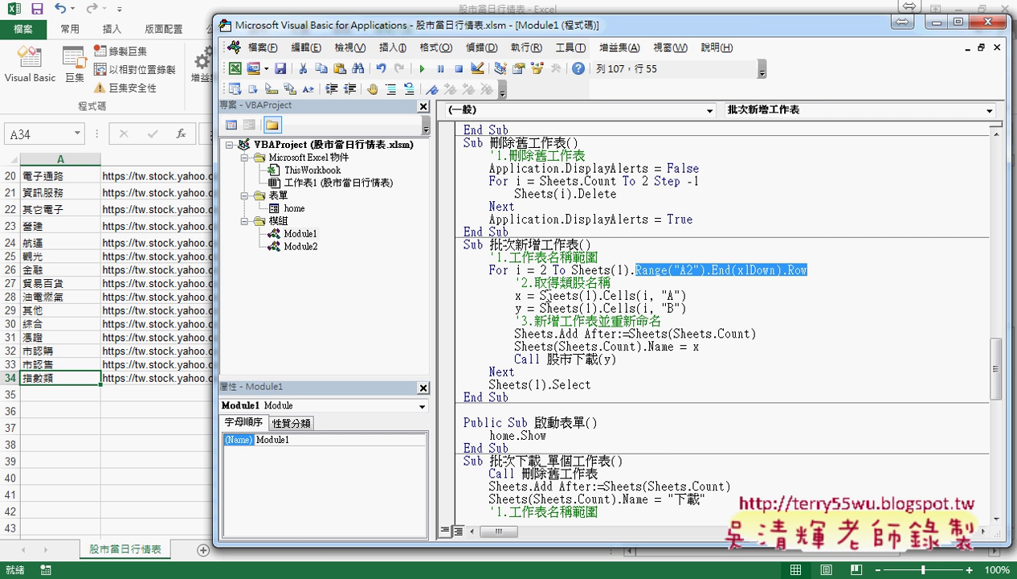
Highlight the x = Sheets(1).Cells(i, "A") and y = Sheets(1).Cells(i, "B") assignments in the macro.
double_click(518, 296)
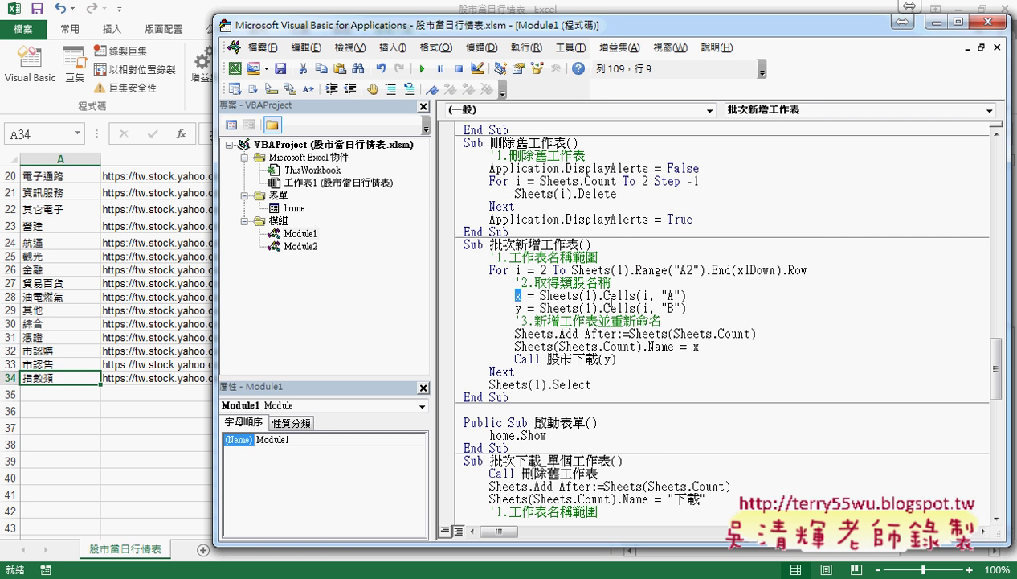
double_click(675, 295)
left_click_drag(675, 294, 540, 295)
double_click(517, 296)
left_click_drag(687, 308, 540, 307)
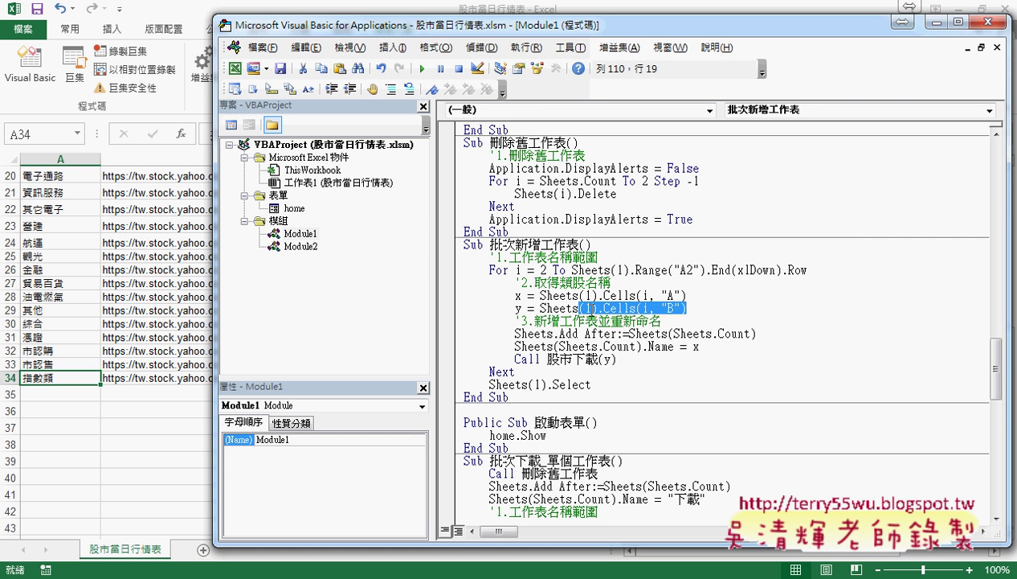
double_click(518, 308)
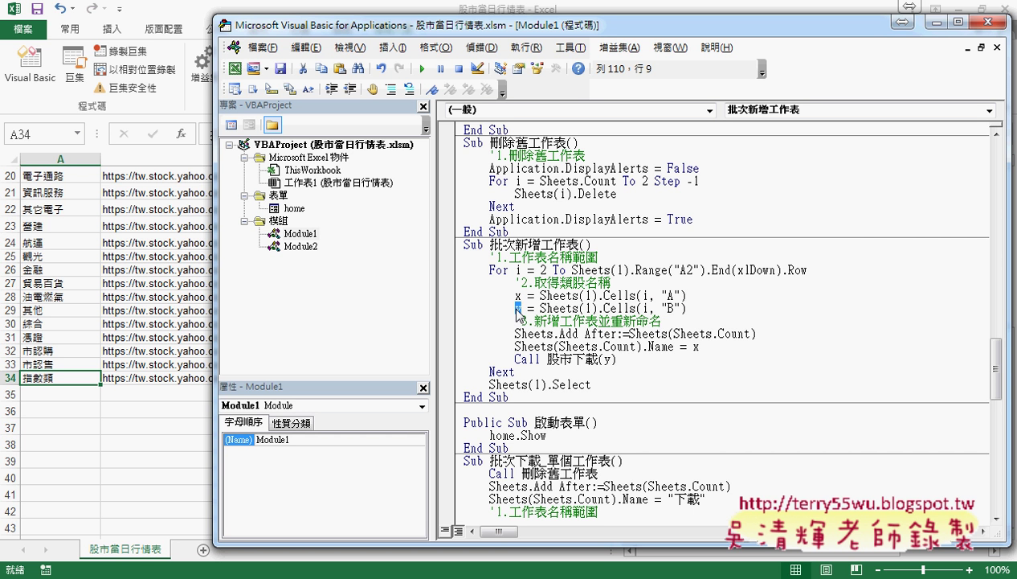
Check the Excel category sheet once more, then return to the VBA editor.
left_click(140, 256)
scroll(144, 265, "up", 4)
scroll(144, 265, "up", 3)
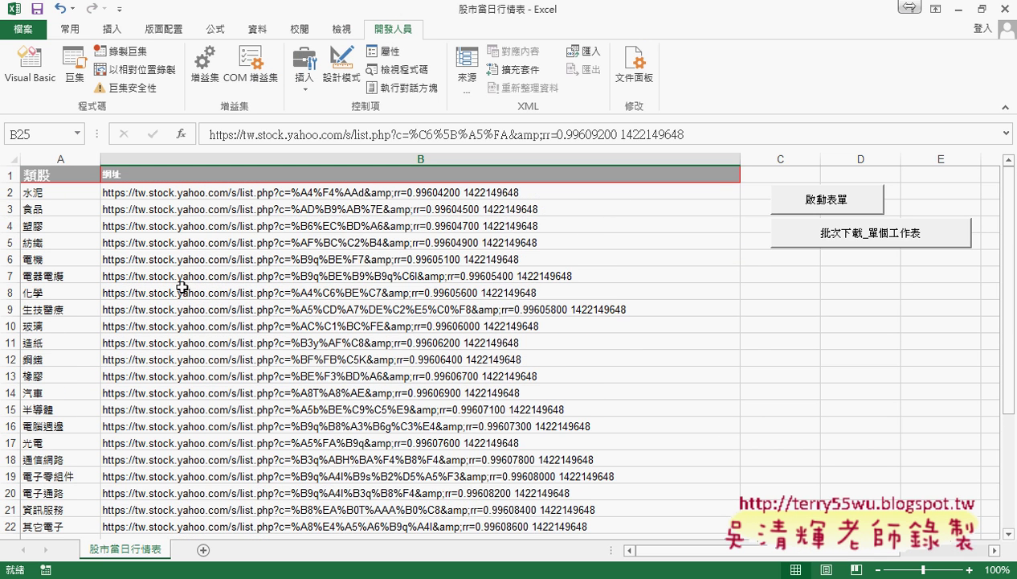
left_click(302, 490)
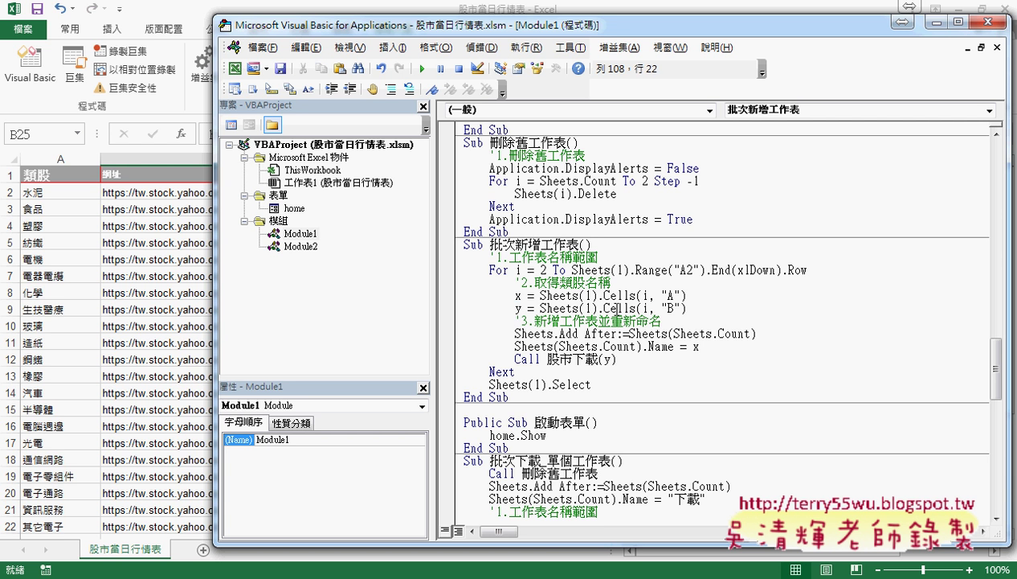
Step through 批次新增工作表 with F8 until the first sheet is added and named 水泥.
key("F8")
key("F8")
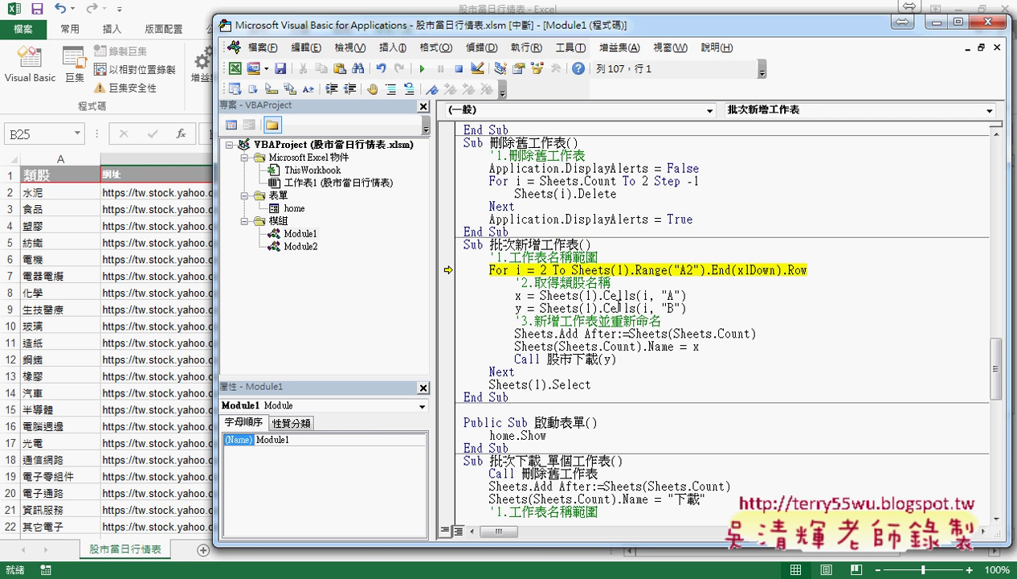
key("F8")
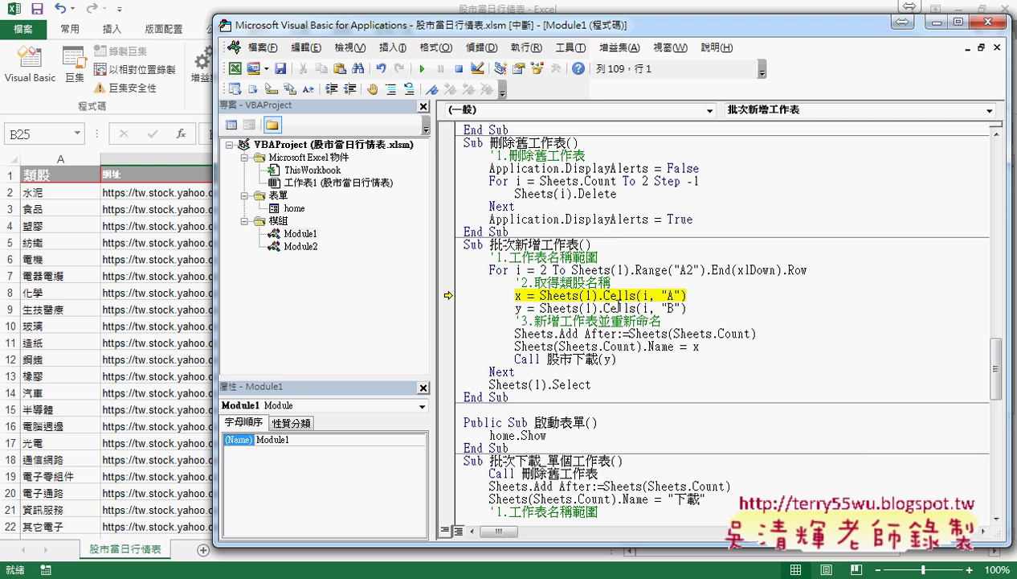
key("F8")
key("F8")
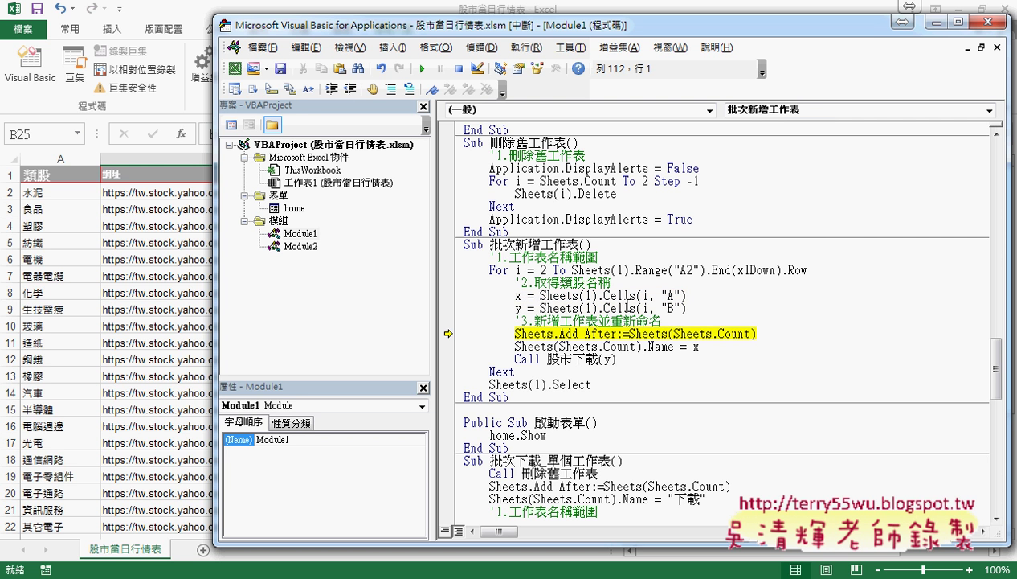
mouse_move(519, 295)
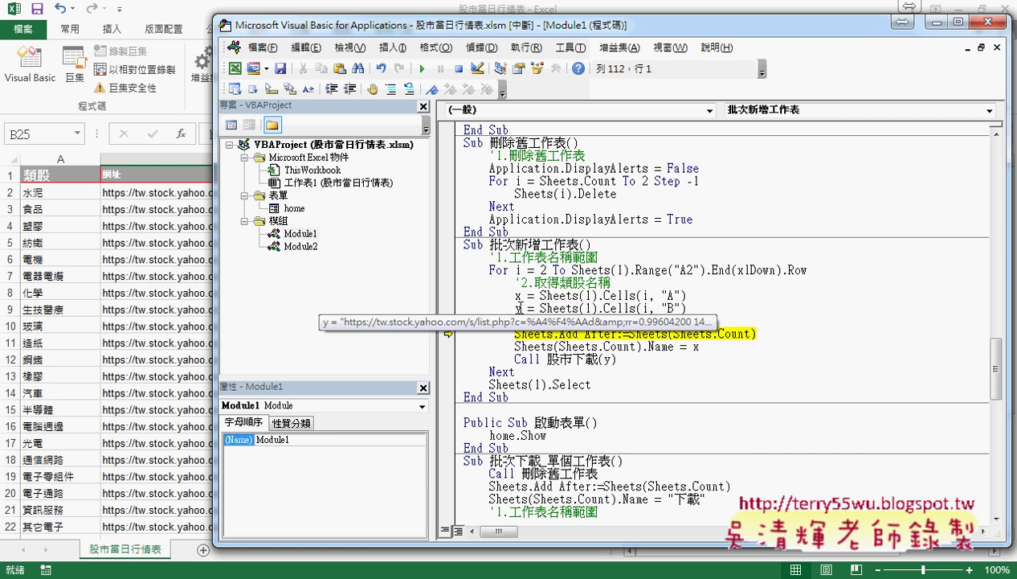
left_click_drag(499, 25, 631, 18)
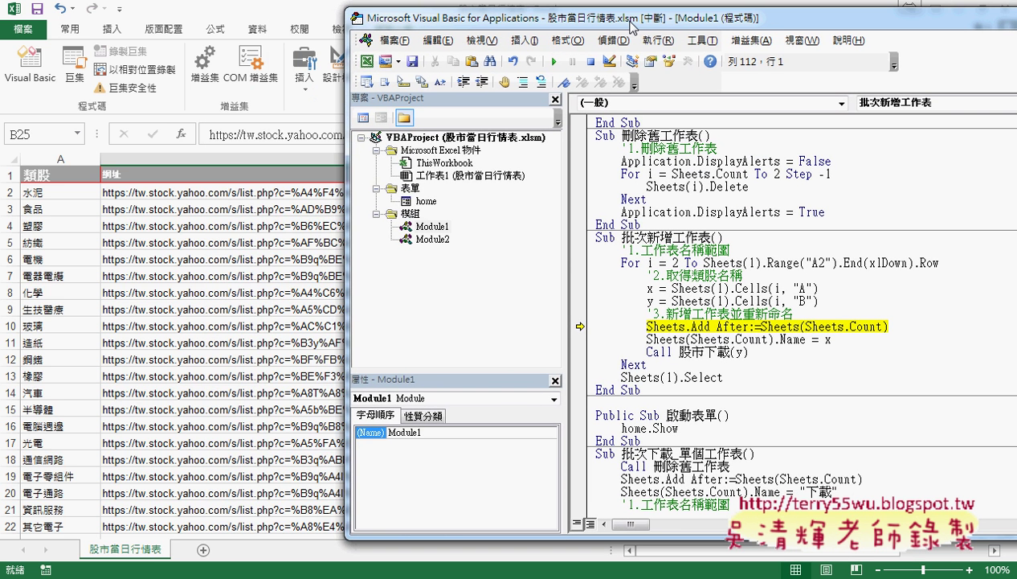
mouse_move(736, 341)
key("F8")
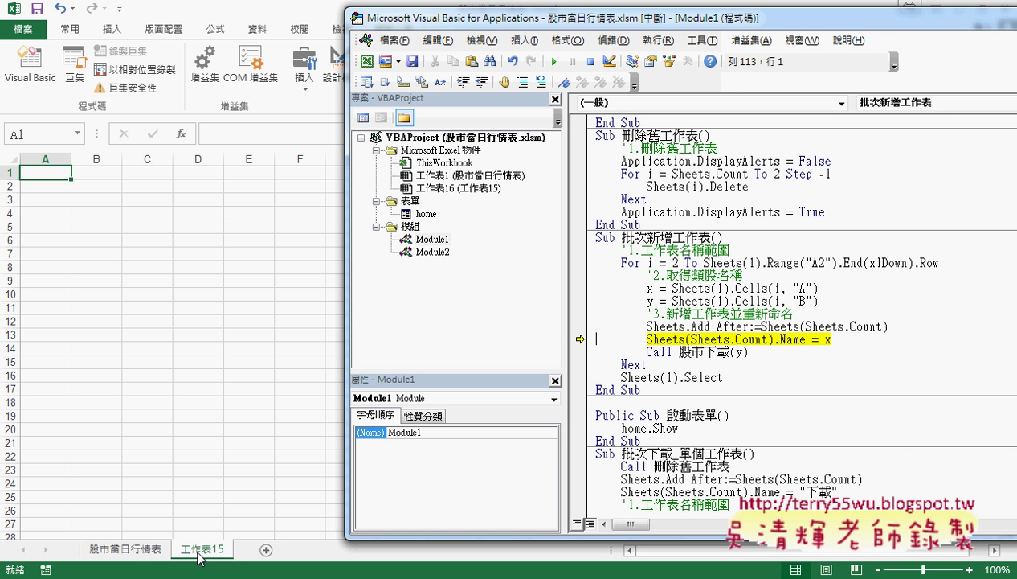
key("F8")
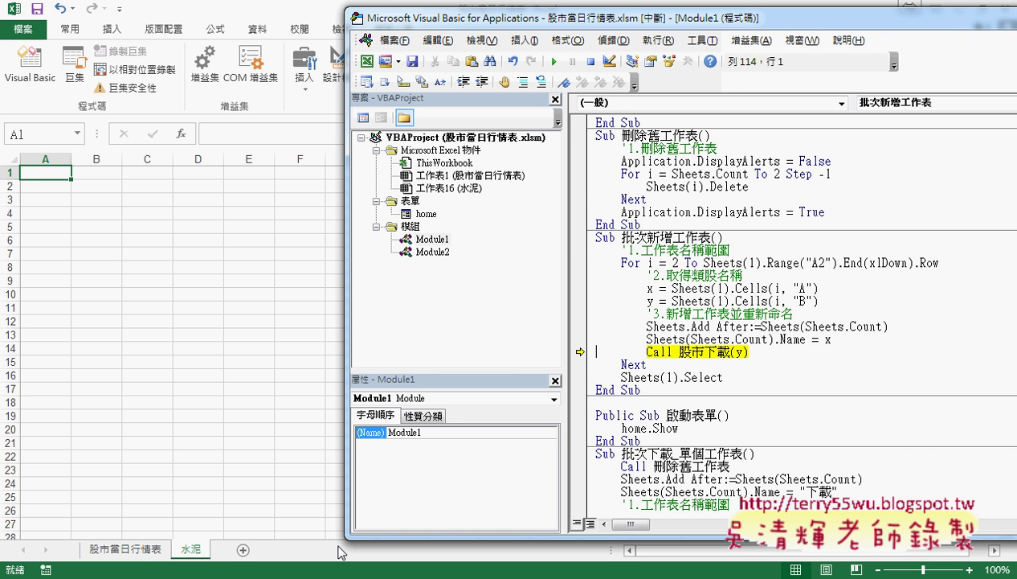
Comment out Call 股市下載(y) and run the rest of the macro with F5.
left_click(643, 351)
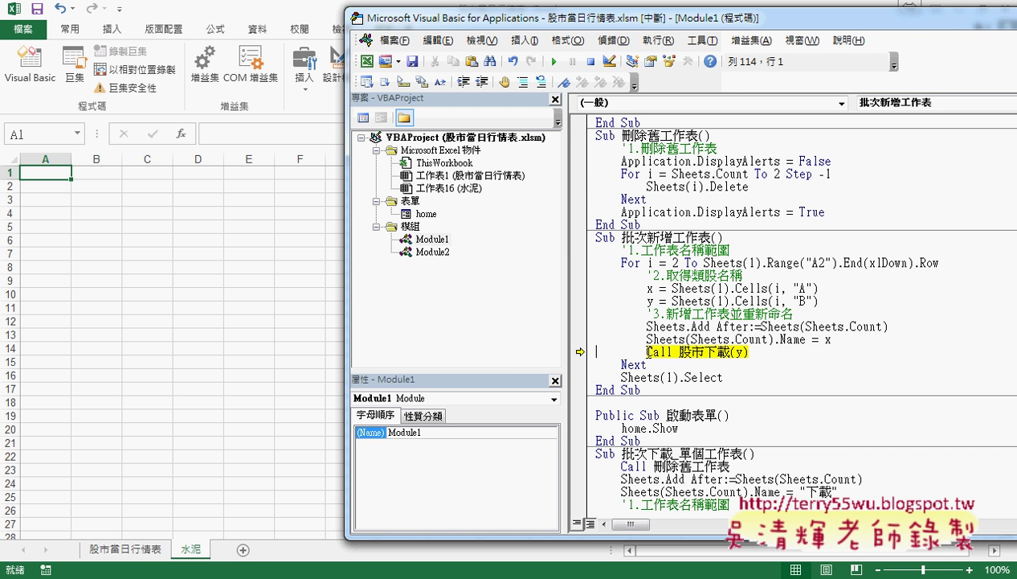
type("'")
left_click(786, 392)
key("F8")
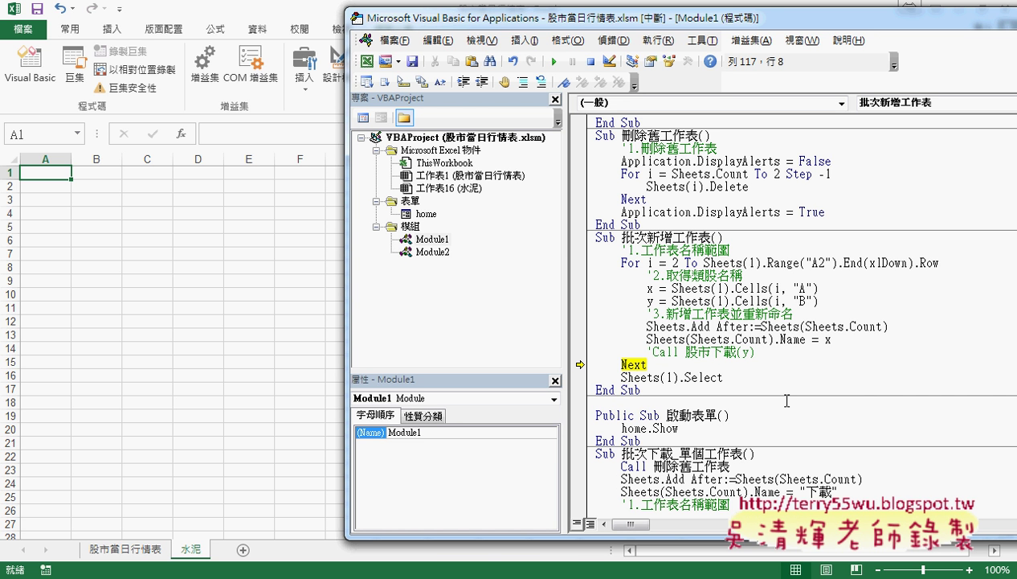
key("F5")
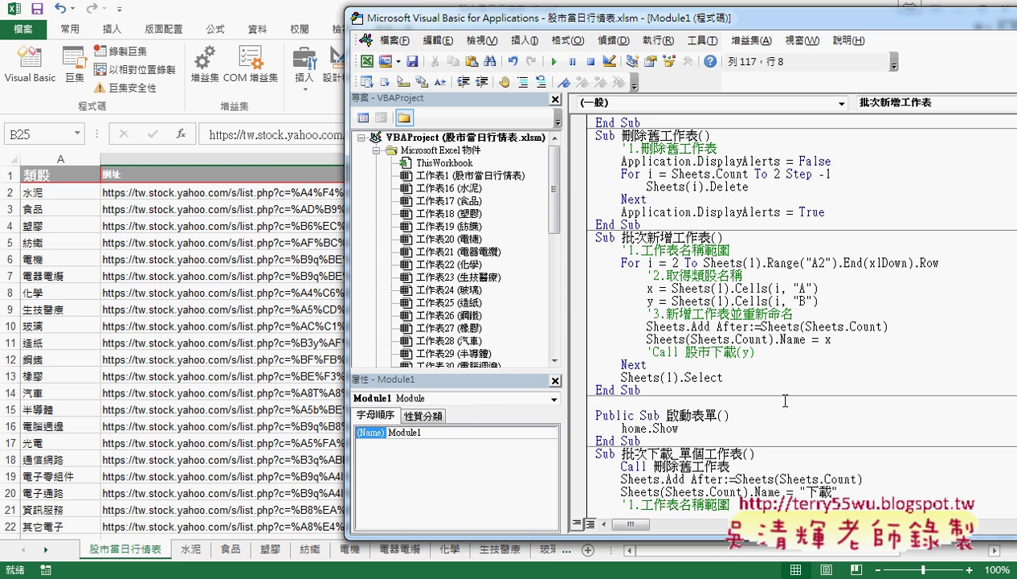
Browse the new category sheets from 水泥 through 光電, then return to the VBA editor.
left_click(197, 551)
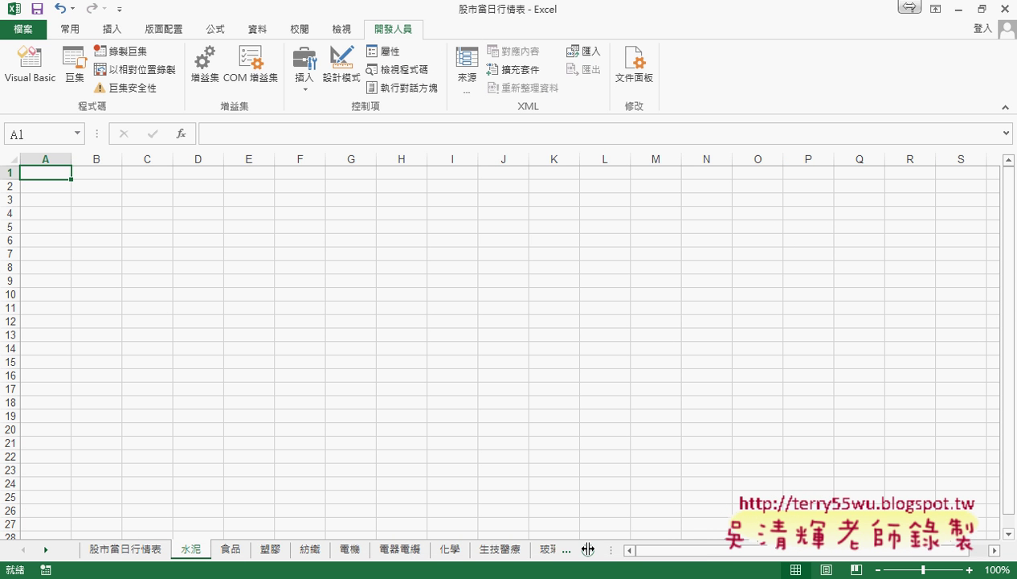
left_click_drag(611, 551, 901, 551)
left_click(809, 552)
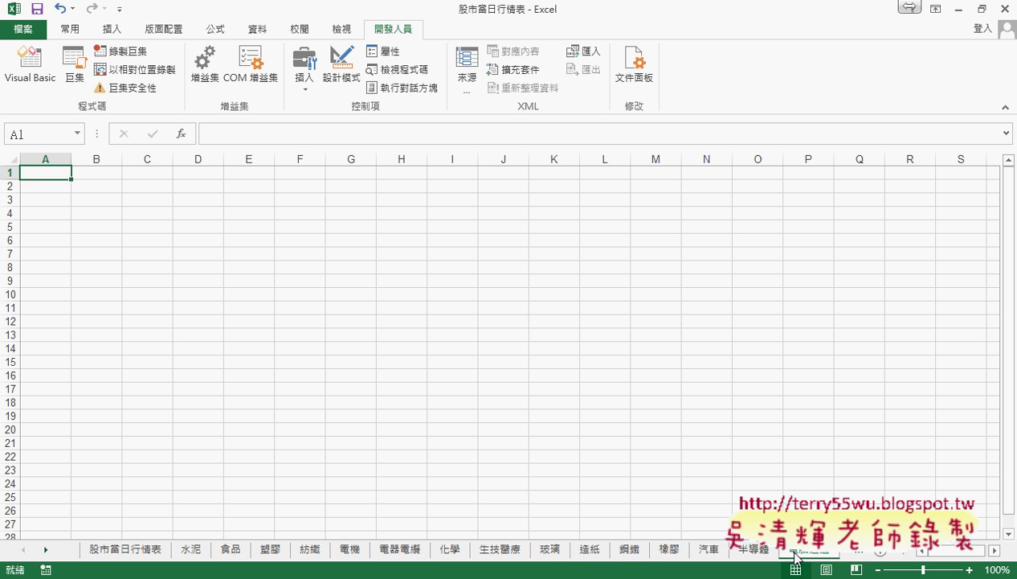
left_click(856, 551)
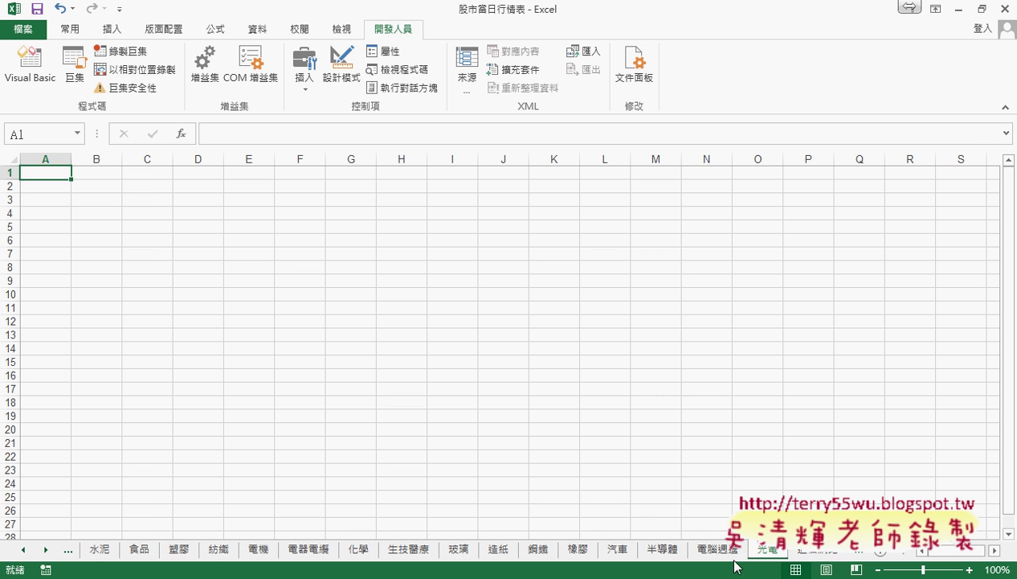
left_click(26, 550)
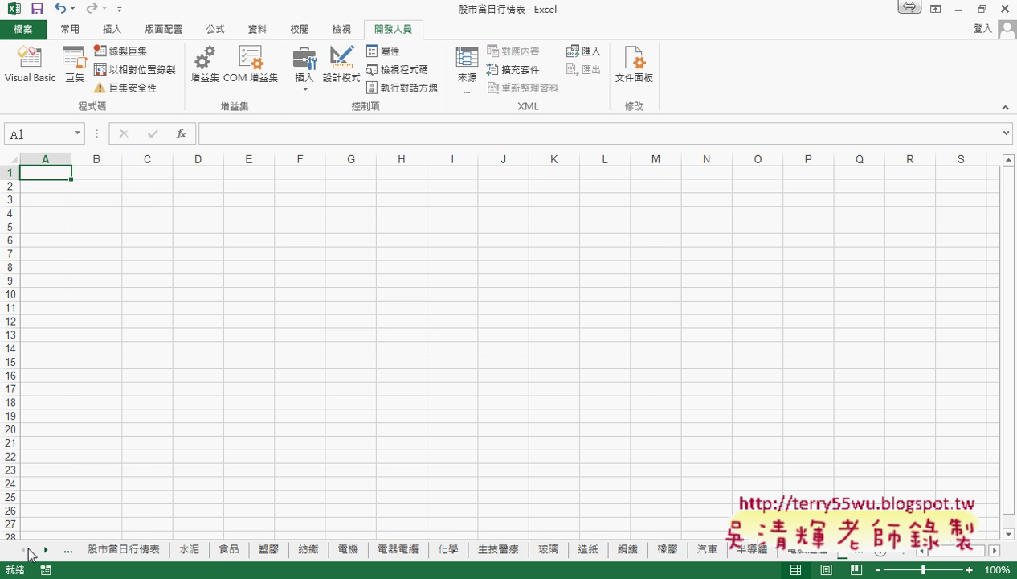
left_click(191, 550)
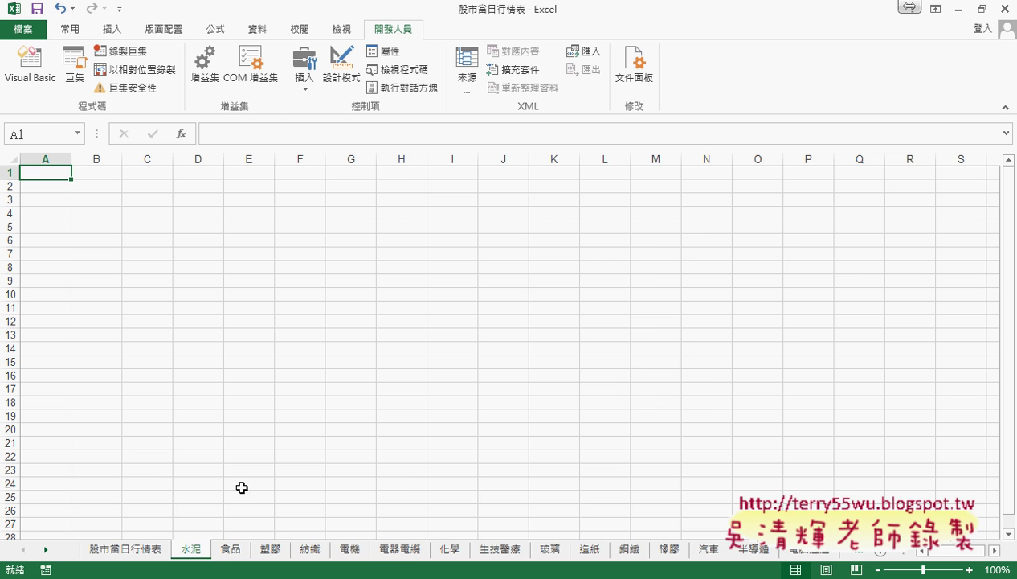
left_click(311, 547)
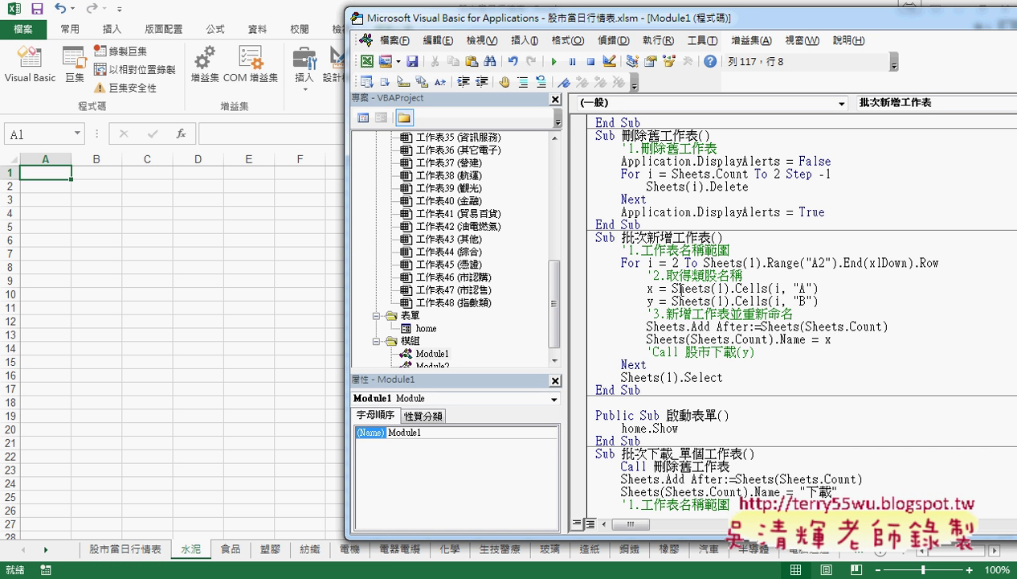
Run 刪除舊工作表 and then 批次新增工作表 to recreate the category sheets.
left_click(691, 173)
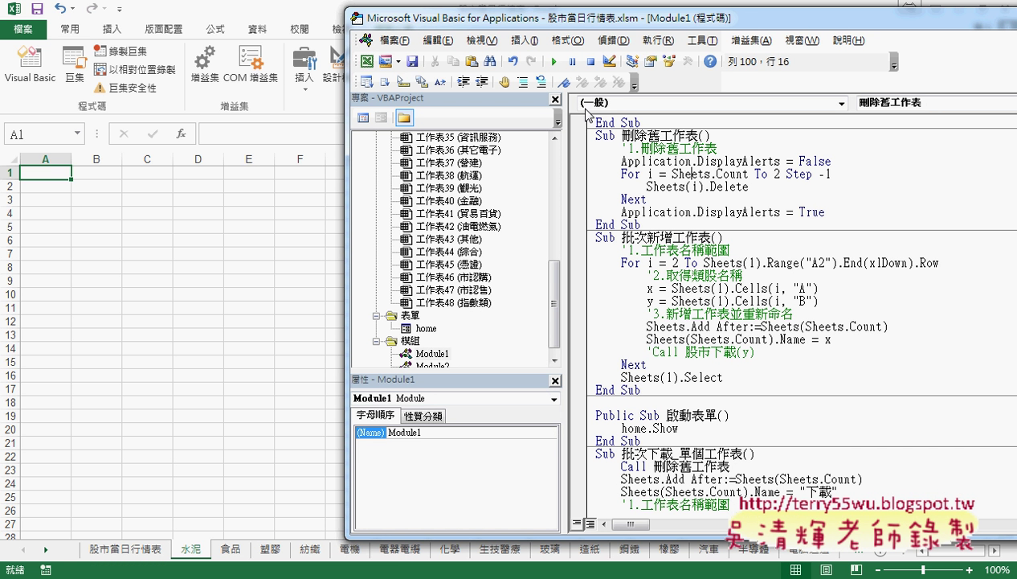
left_click(553, 61)
left_click(660, 298)
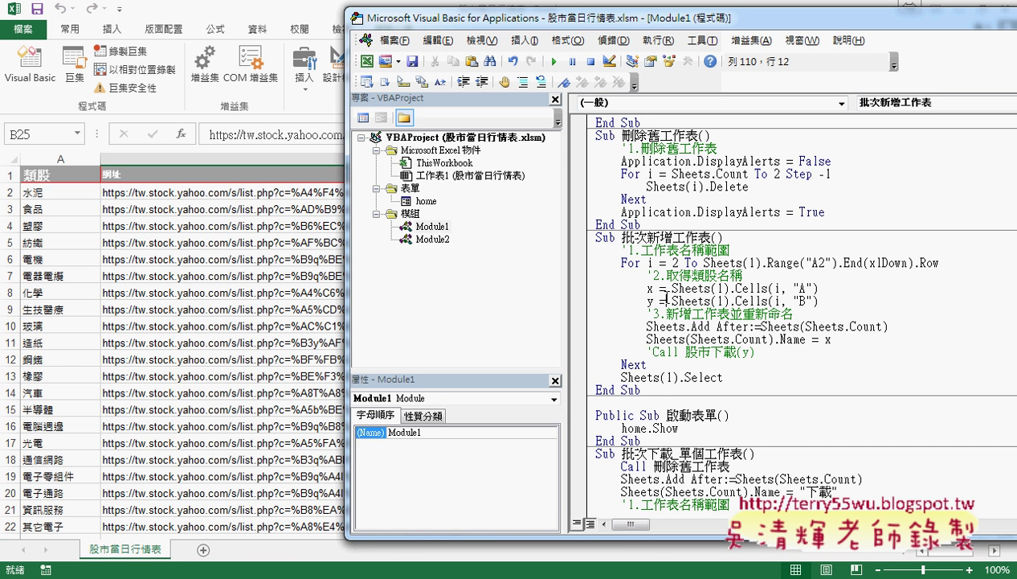
left_click(554, 62)
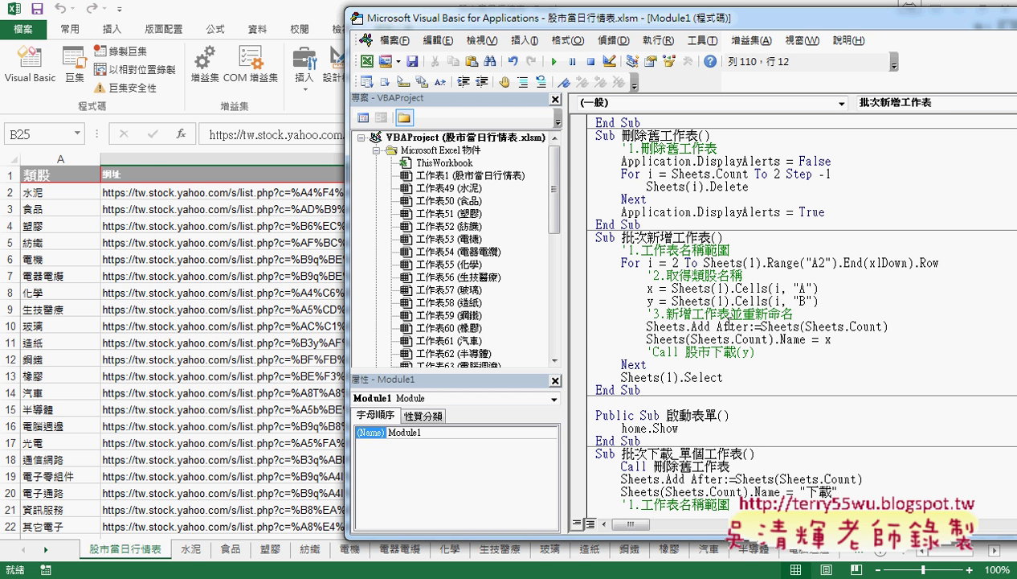
Highlight the Sheets.Add, sheet Name and commented Call 股市下載 lines.
left_click_drag(692, 326, 888, 326)
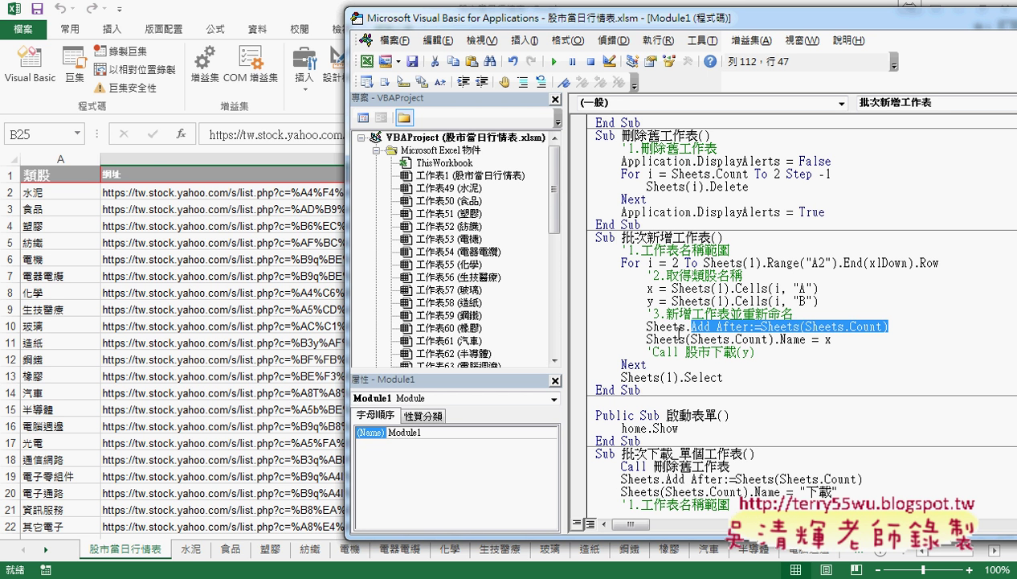
left_click_drag(646, 339, 850, 339)
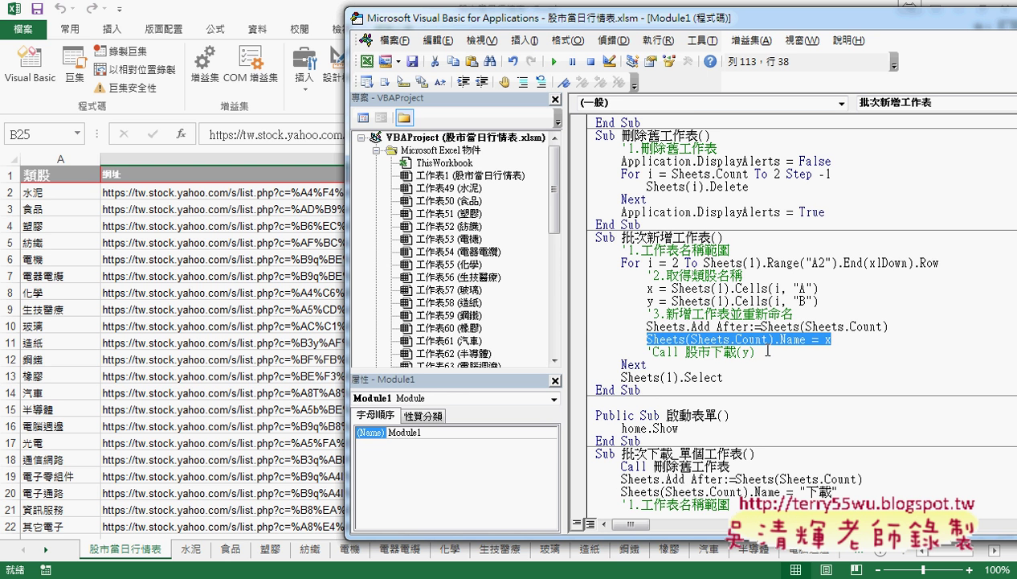
left_click_drag(756, 352, 647, 352)
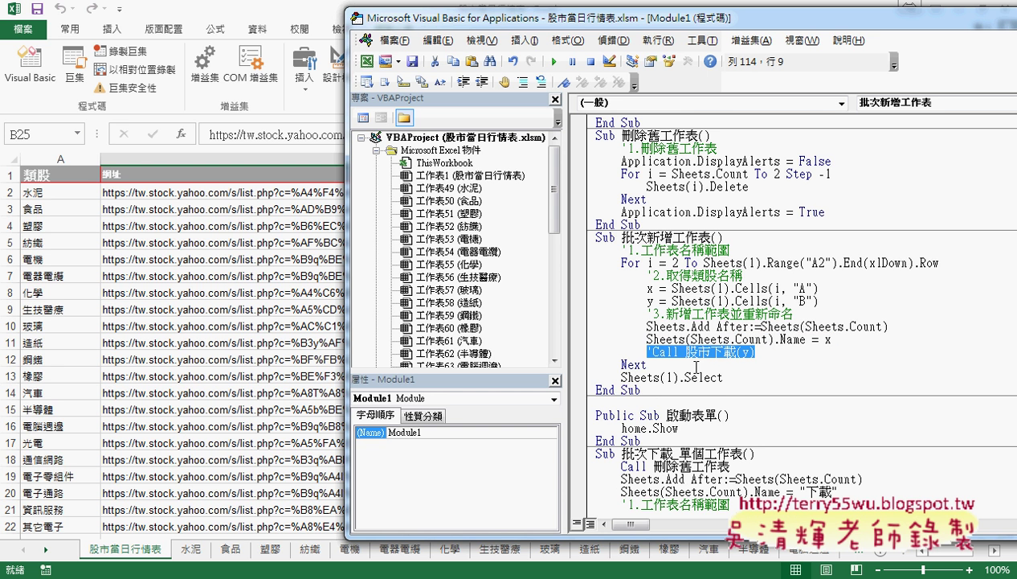
scroll(702, 259, "up", 5)
scroll(702, 259, "up", 4)
scroll(701, 259, "up", 4)
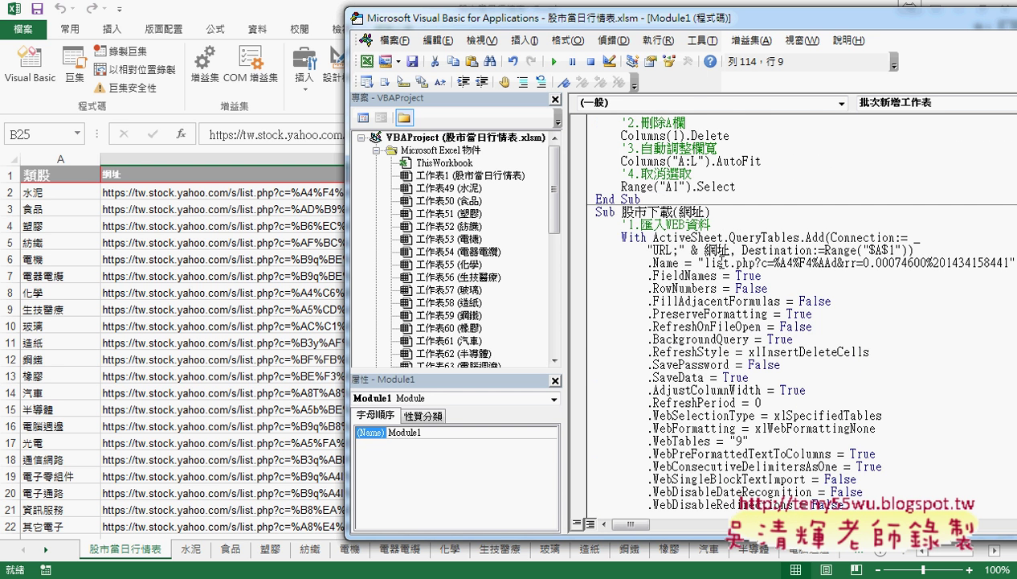
scroll(680, 257, "up", 10)
scroll(679, 257, "up", 3)
scroll(680, 257, "up", 3)
scroll(666, 230, "up", 3)
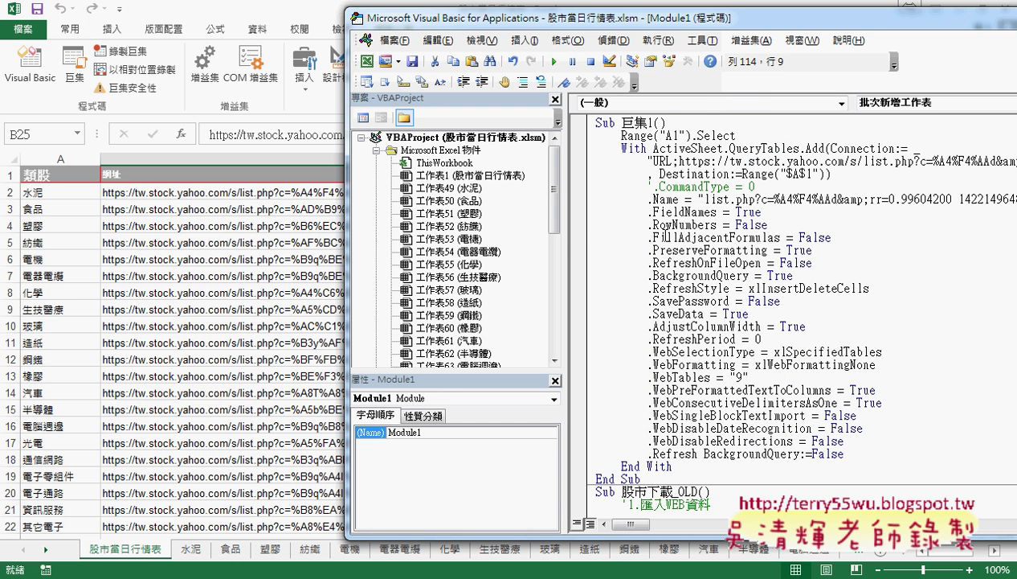
left_click_drag(599, 121, 683, 480)
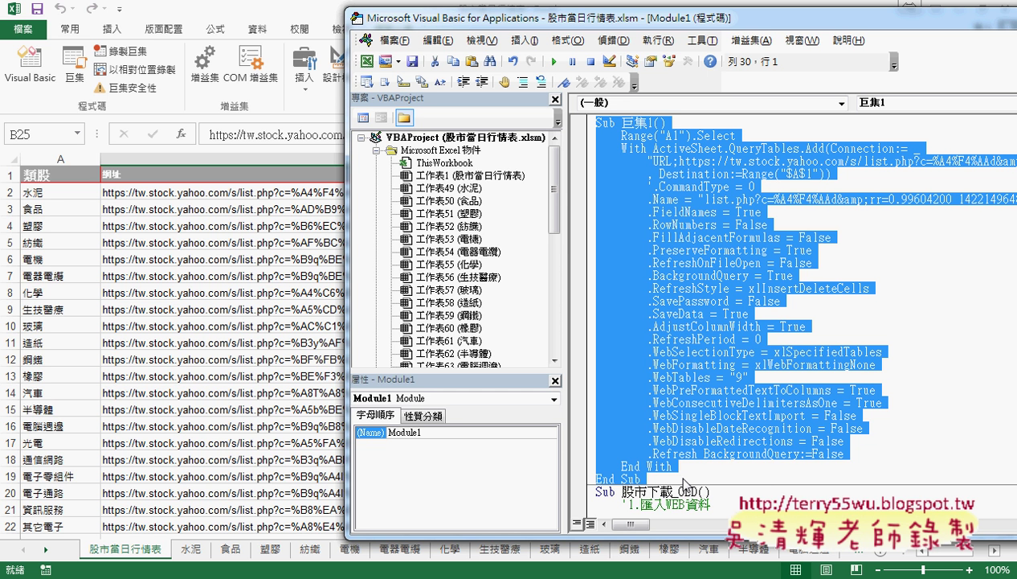
scroll(684, 483, "down", 4)
scroll(691, 474, "down", 2)
scroll(715, 458, "down", 9)
scroll(733, 447, "down", 4)
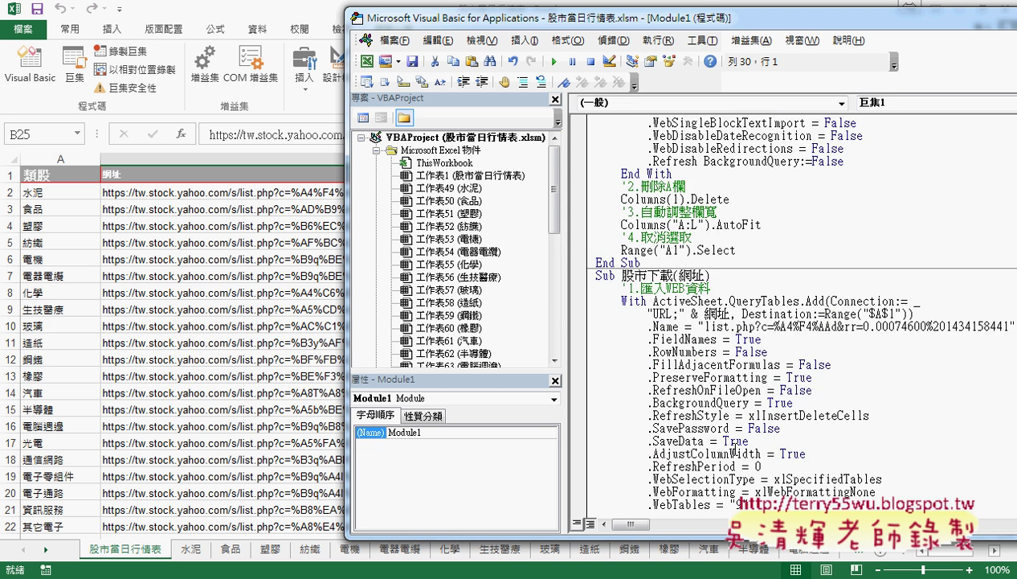
scroll(733, 448, "down", 2)
left_click_drag(621, 199, 672, 198)
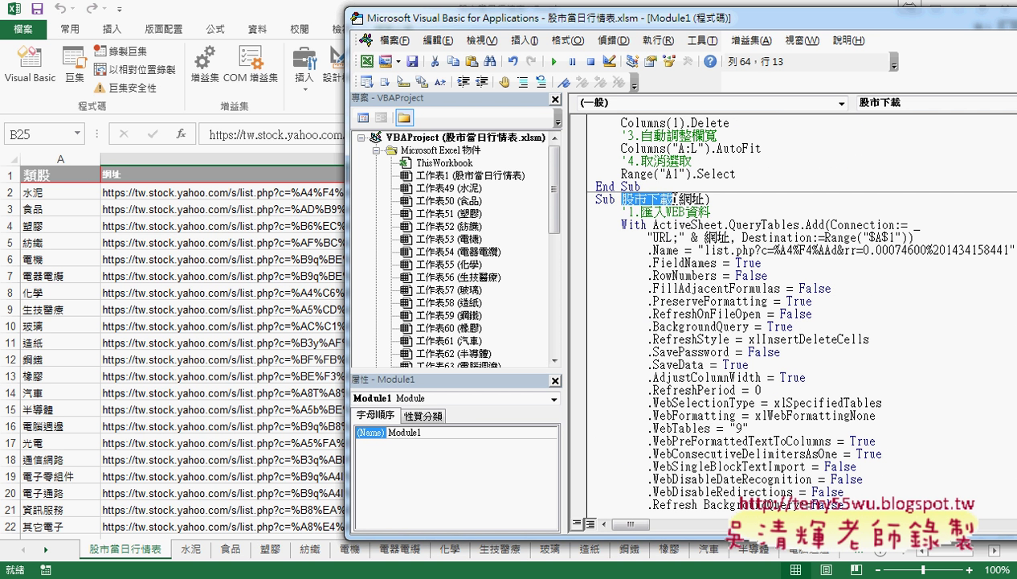
left_click_drag(690, 17, 544, 16)
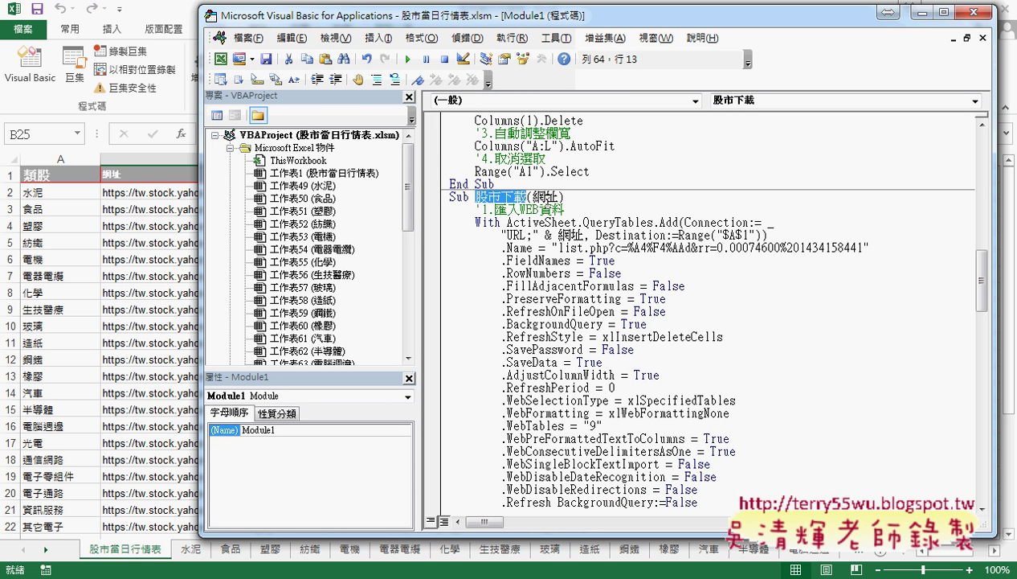
left_click(533, 197)
left_click_drag(534, 197, 554, 198)
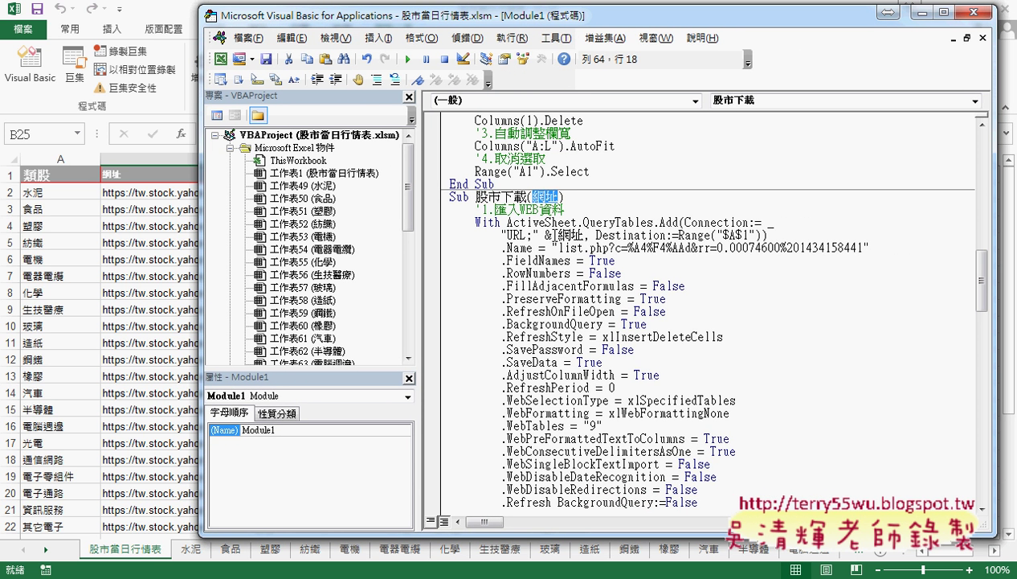
left_click_drag(558, 234, 585, 234)
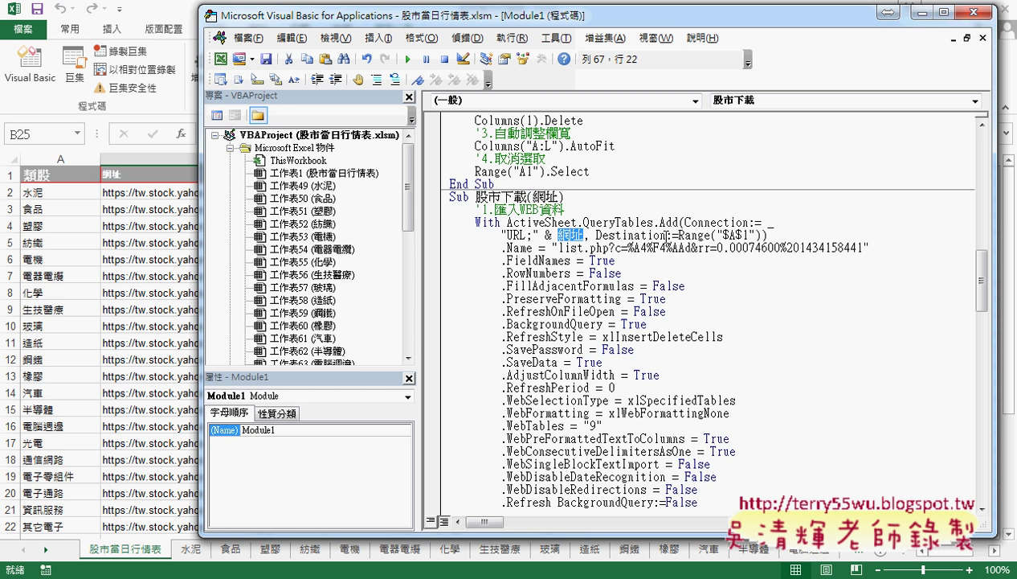
scroll(729, 241, "up", 11)
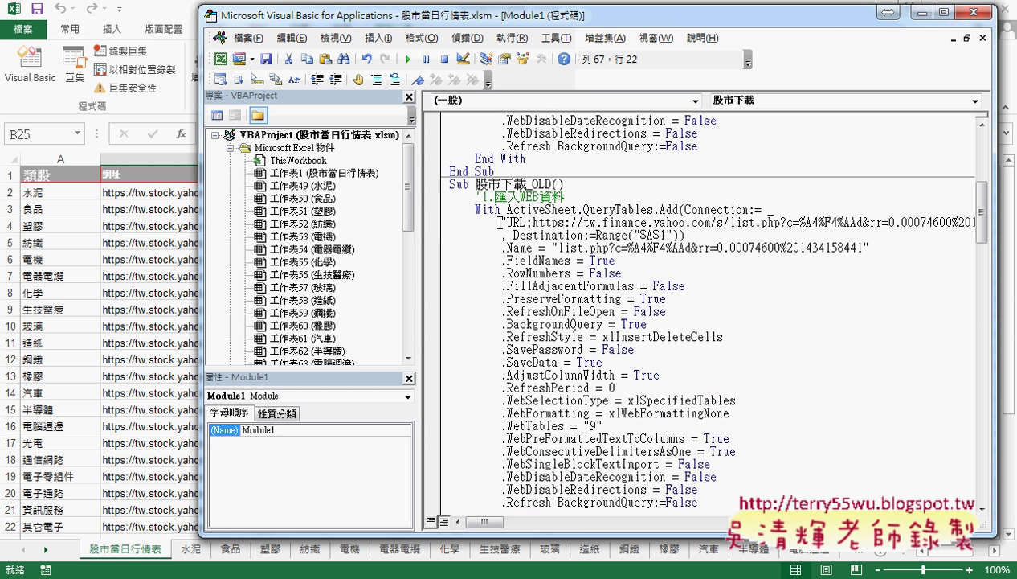
left_click(436, 229)
left_click_drag(437, 229, 434, 241)
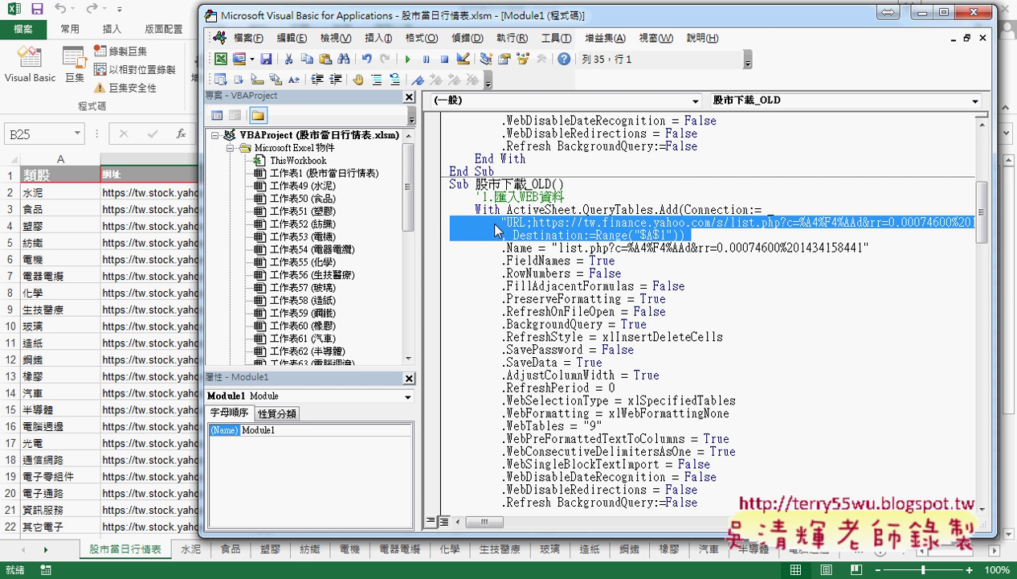
scroll(562, 273, "down", 2)
scroll(610, 298, "down", 5)
scroll(632, 310, "down", 3)
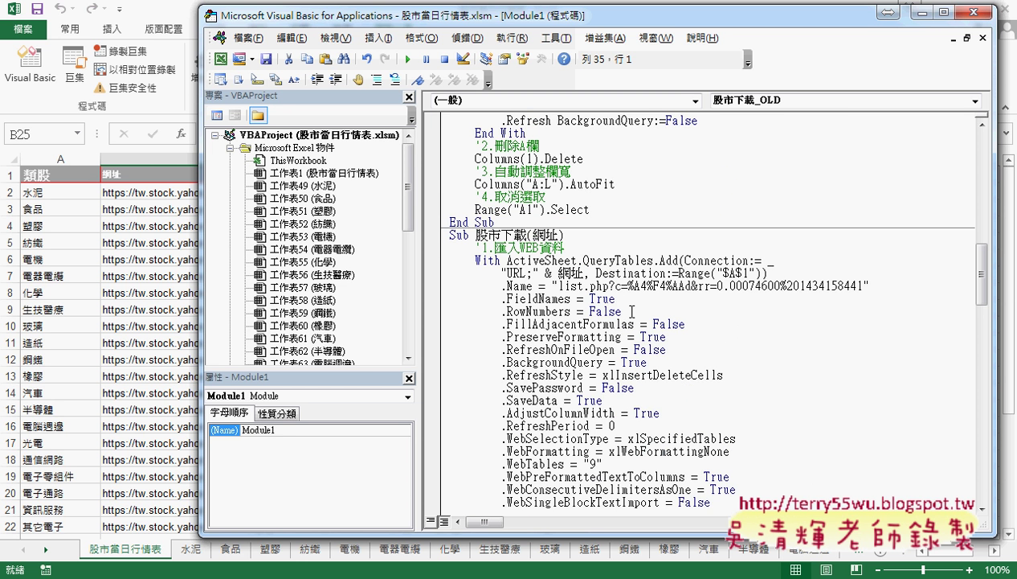
Paste the hard-coded URL and Destination lines beneath the 網址-based Connection line.
left_click(786, 262)
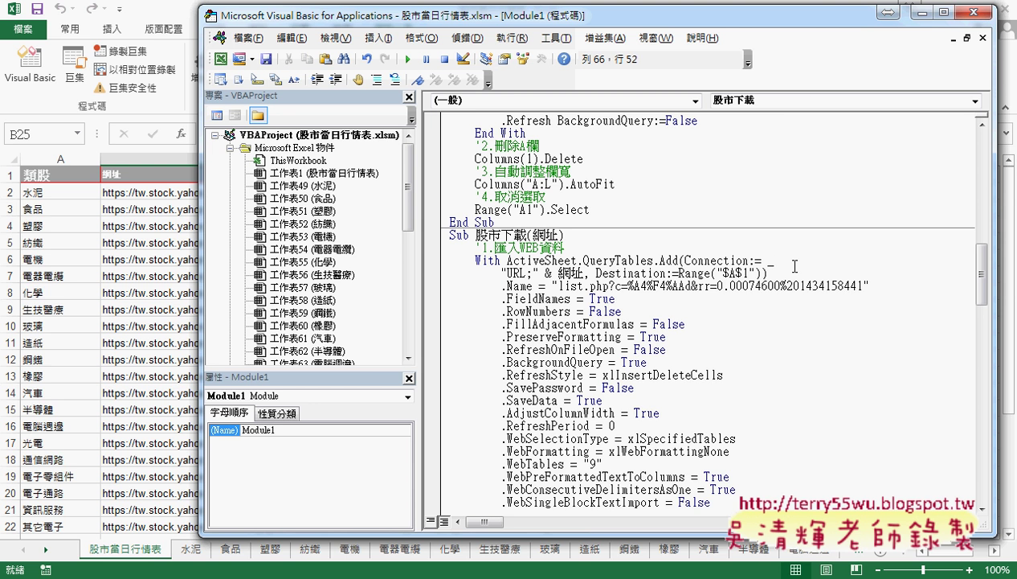
key("Return")
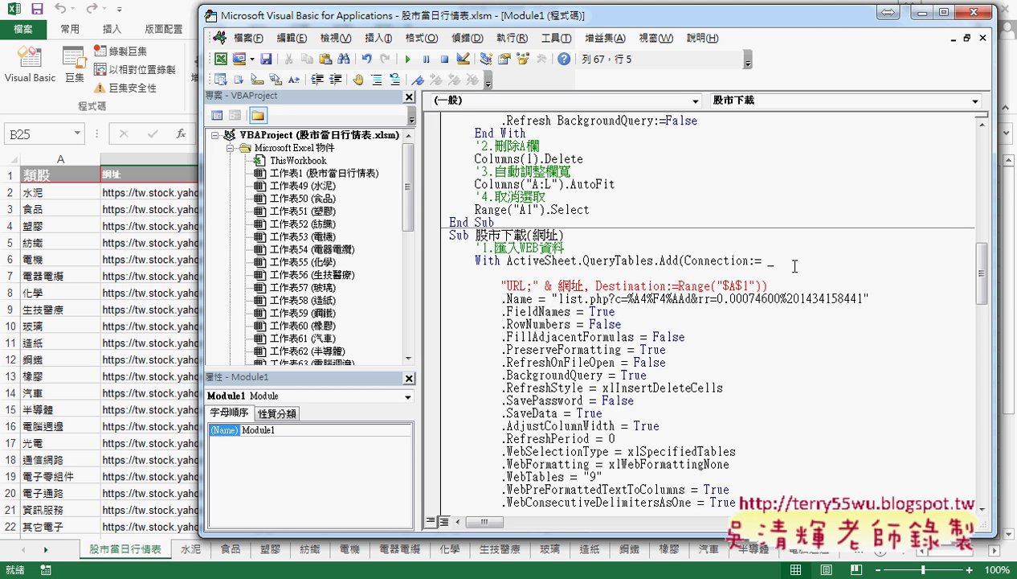
key("ctrl+z")
key("Down")
key("Down")
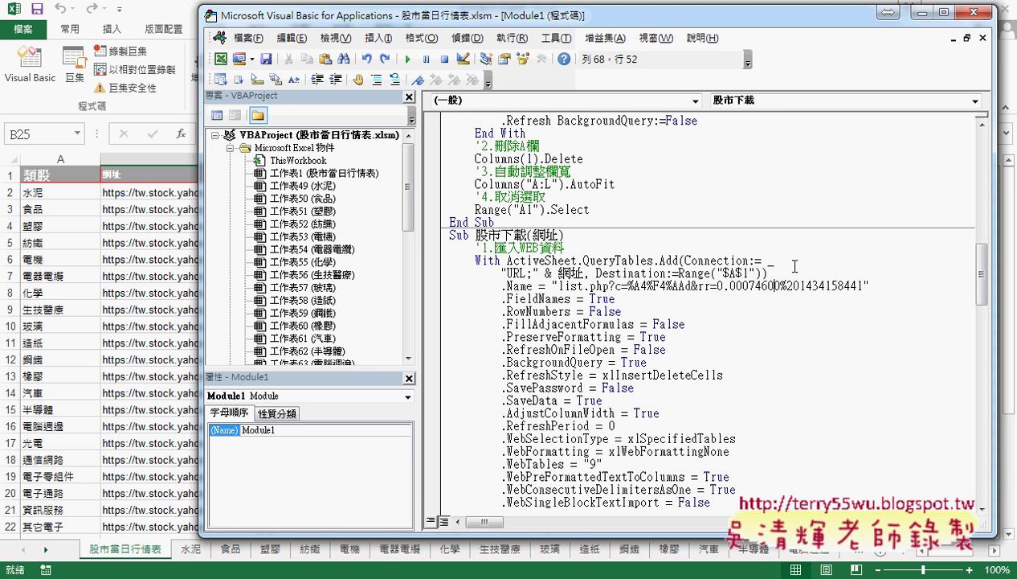
key("Up")
key("Return")
key("BackSpace")
key("BackSpace")
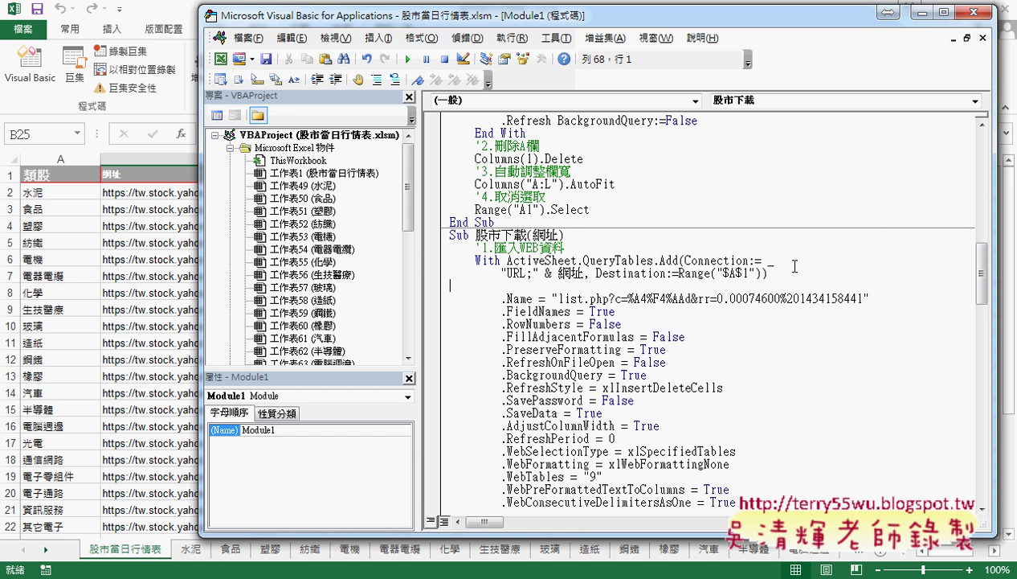
key("ctrl+v")
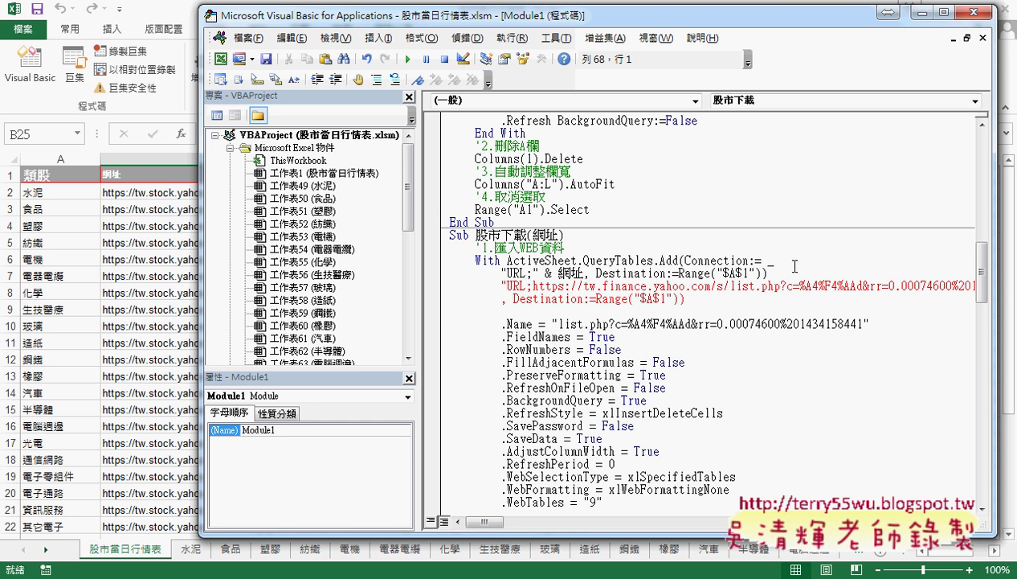
Comment out the two pasted lines and widen the code pane.
left_click_drag(684, 298, 429, 277)
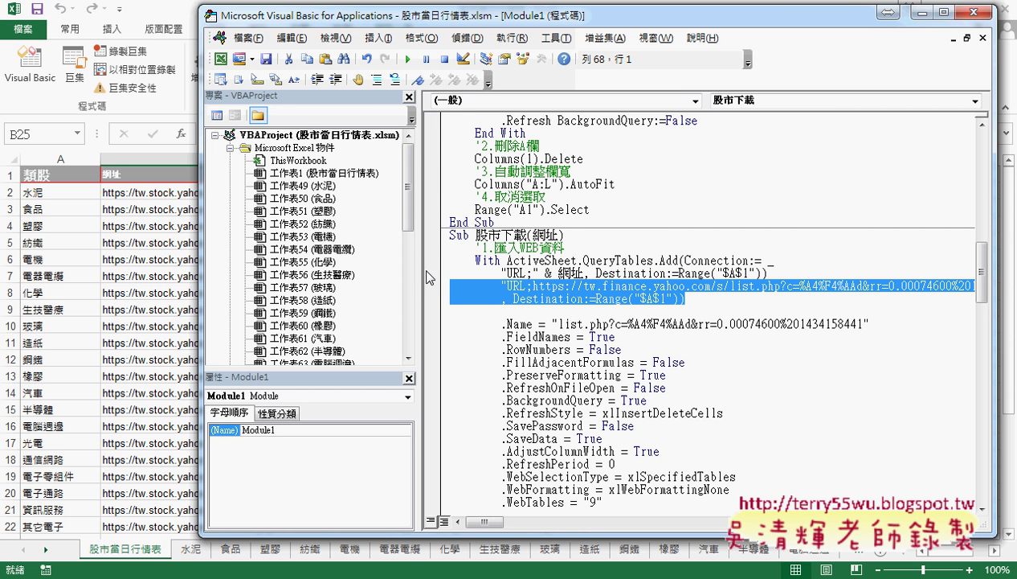
left_click(376, 79)
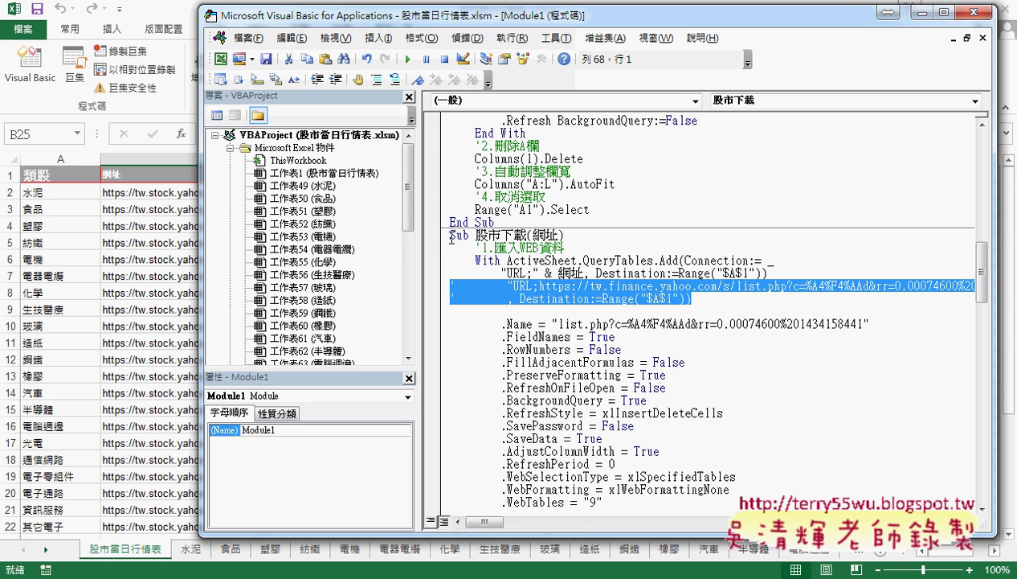
left_click(596, 362)
left_click_drag(416, 273, 281, 274)
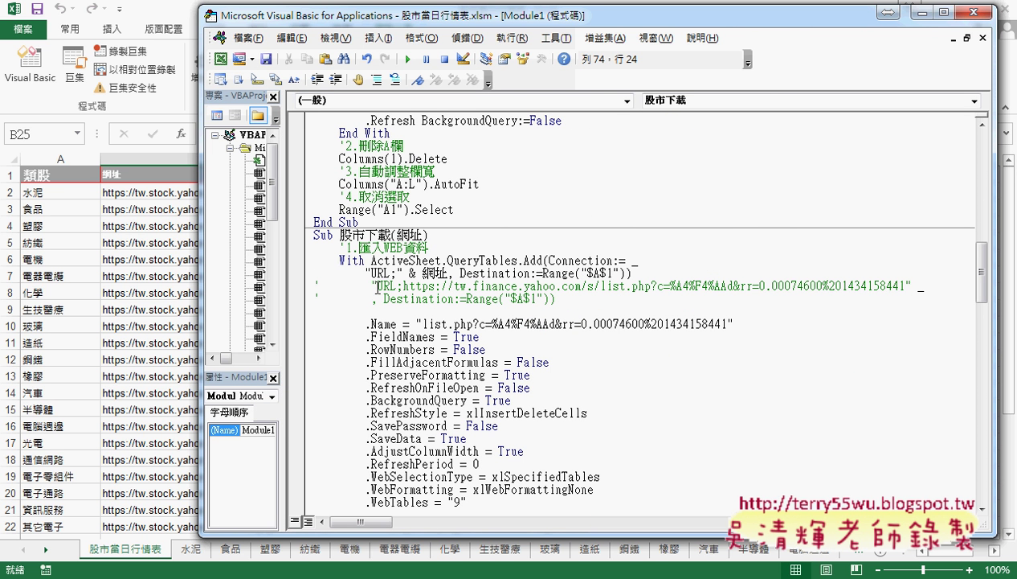
Declare the 網址 parameter in the Sub line As String.
left_click(400, 286)
left_click_drag(404, 286, 903, 287)
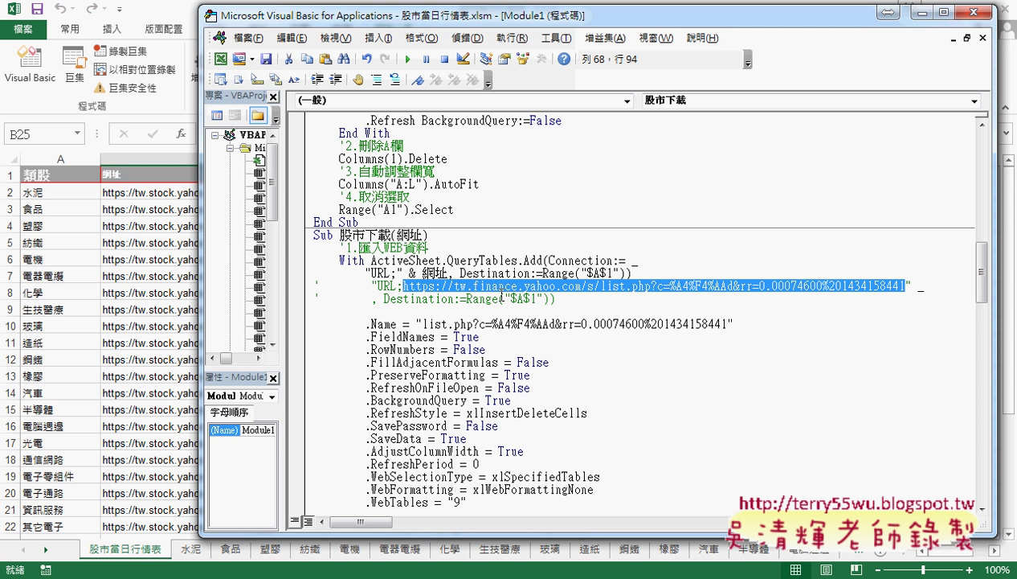
left_click_drag(397, 234, 423, 234)
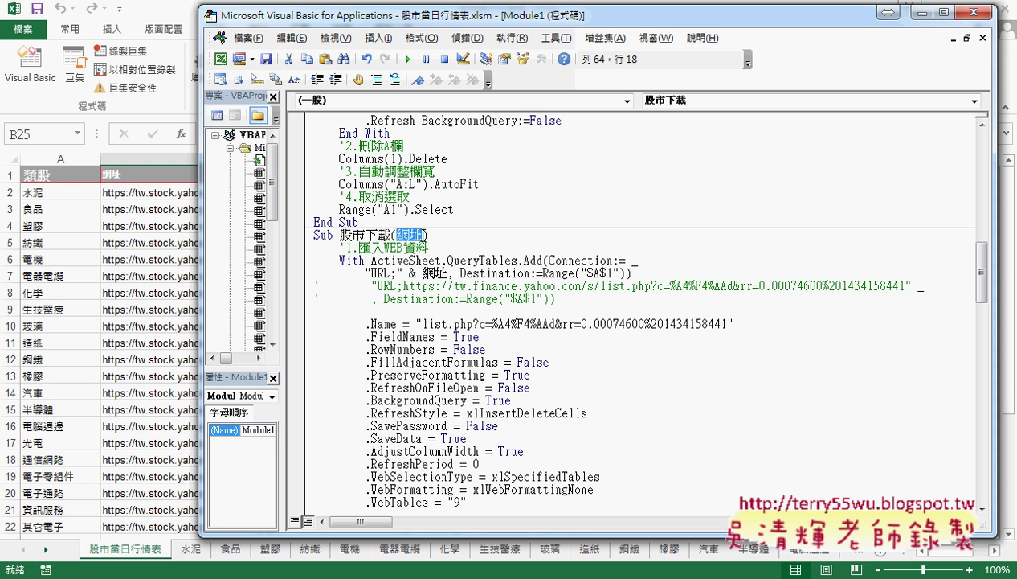
key("Right")
type("a")
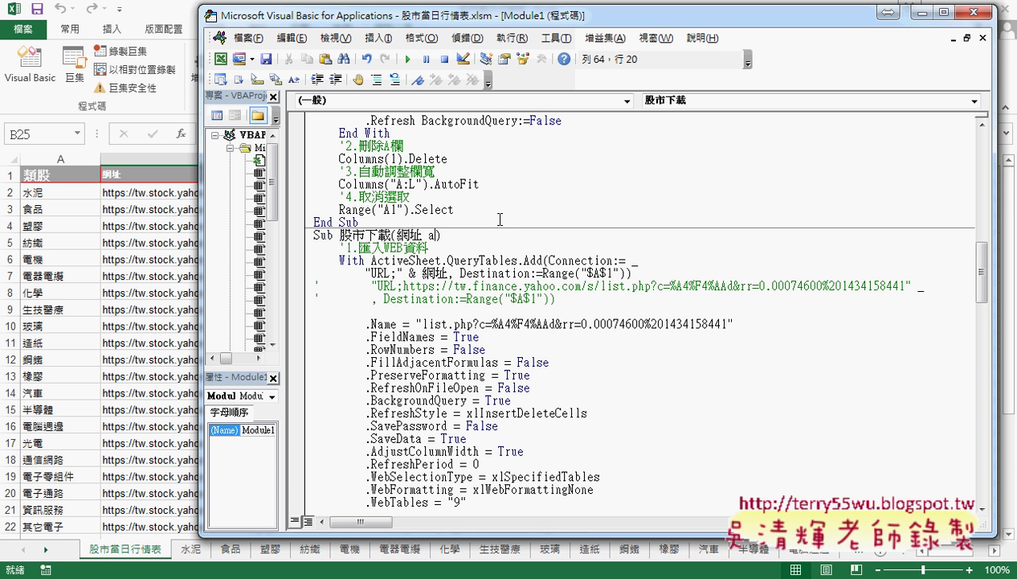
type("s s")
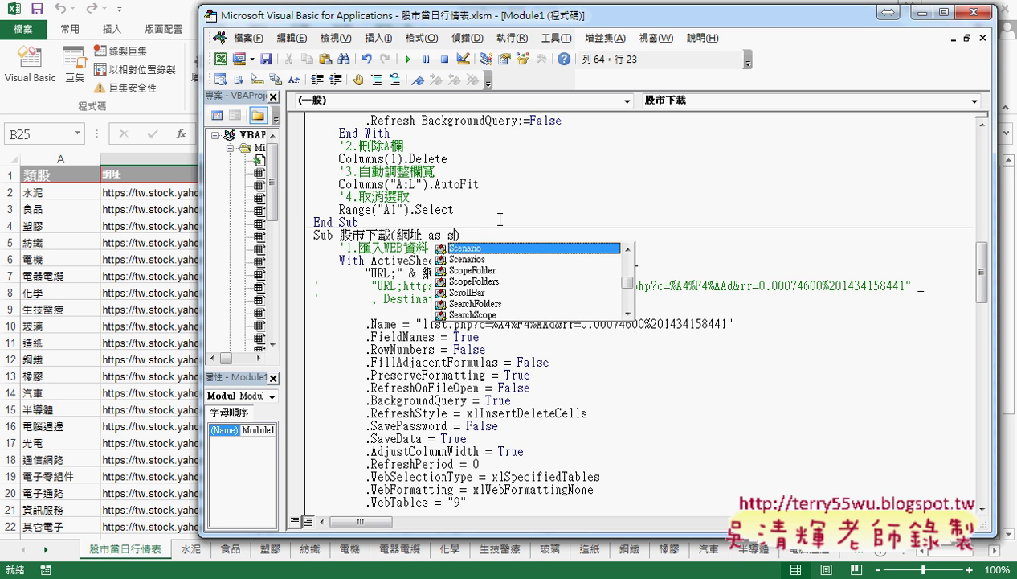
type("tring")
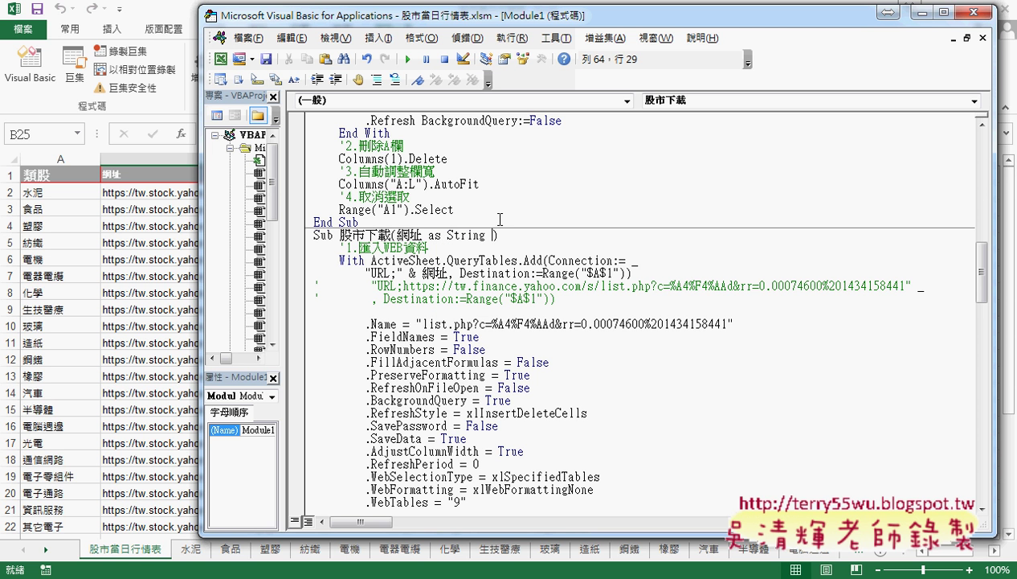
key("Down")
Highlight the commented Yahoo address and the & 網址 part of the URL line.
left_click_drag(403, 286, 905, 287)
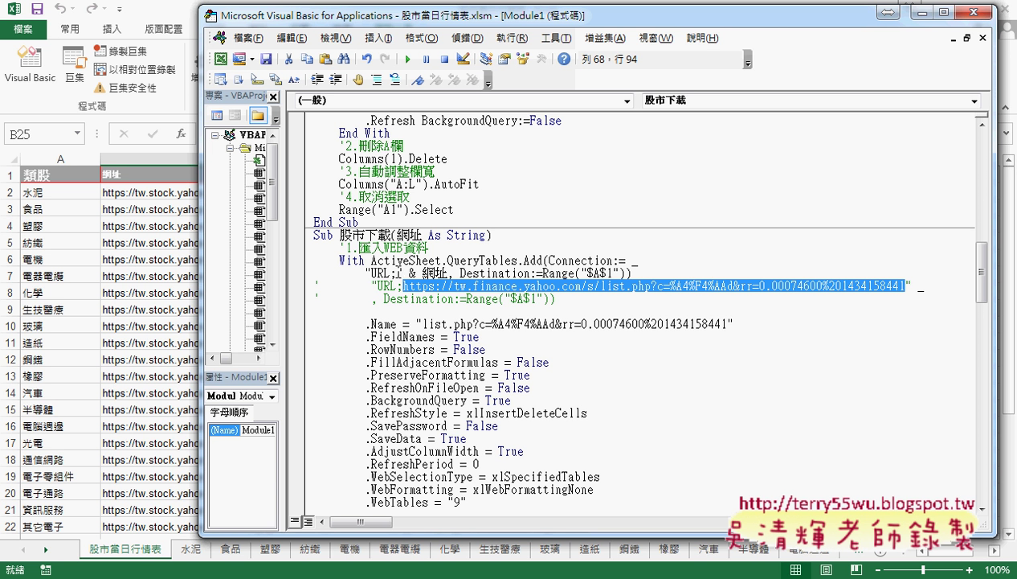
left_click_drag(403, 273, 446, 274)
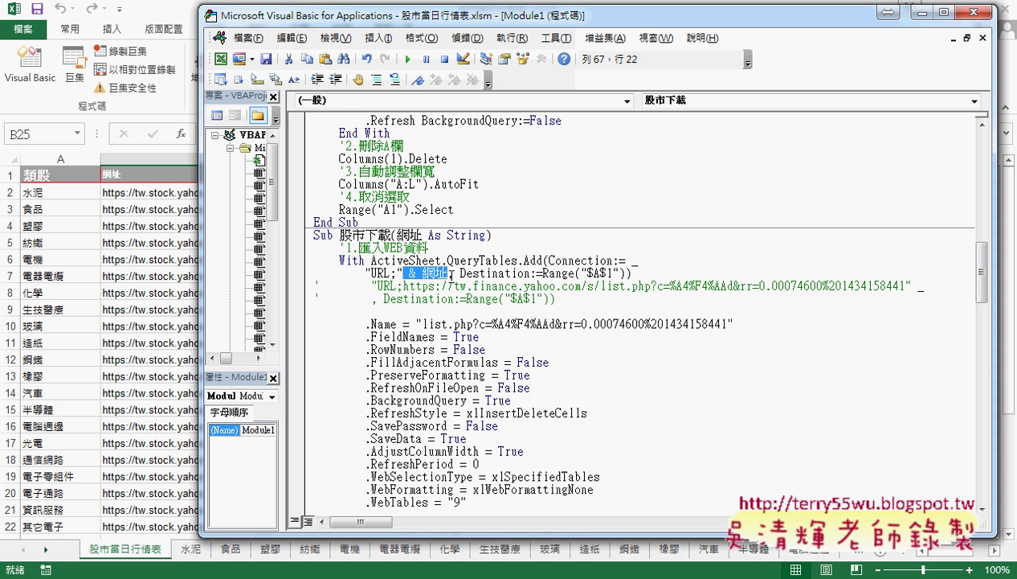
left_click(447, 273)
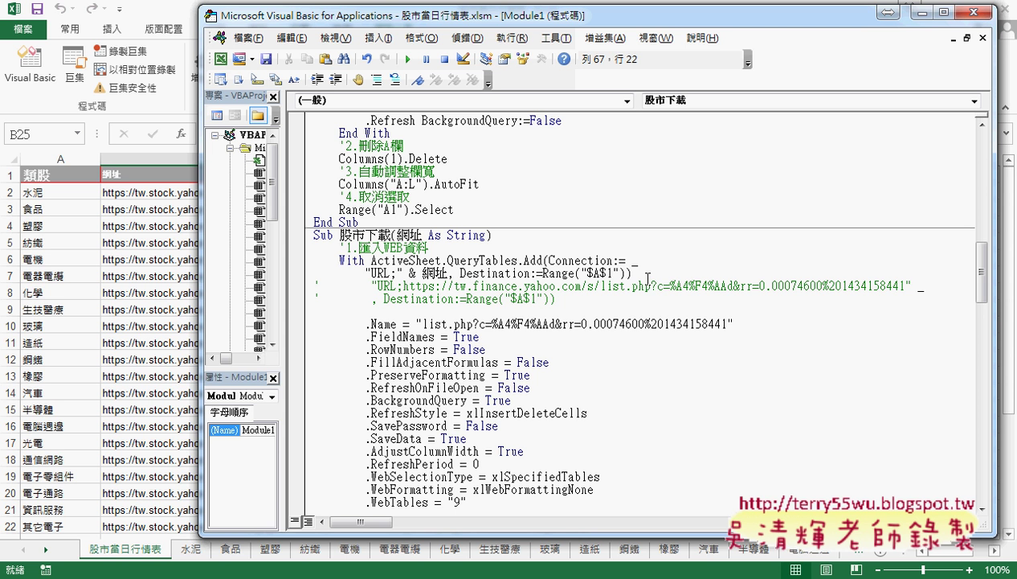
Delete the "URL;" & 網址 connection line.
left_click_drag(648, 277, 280, 274)
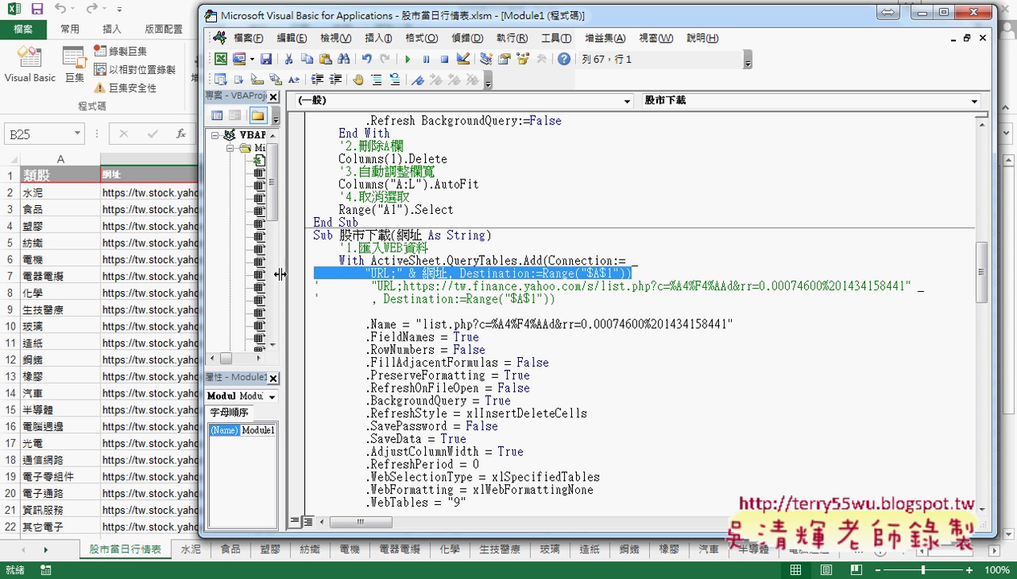
key("Delete")
key("Delete")
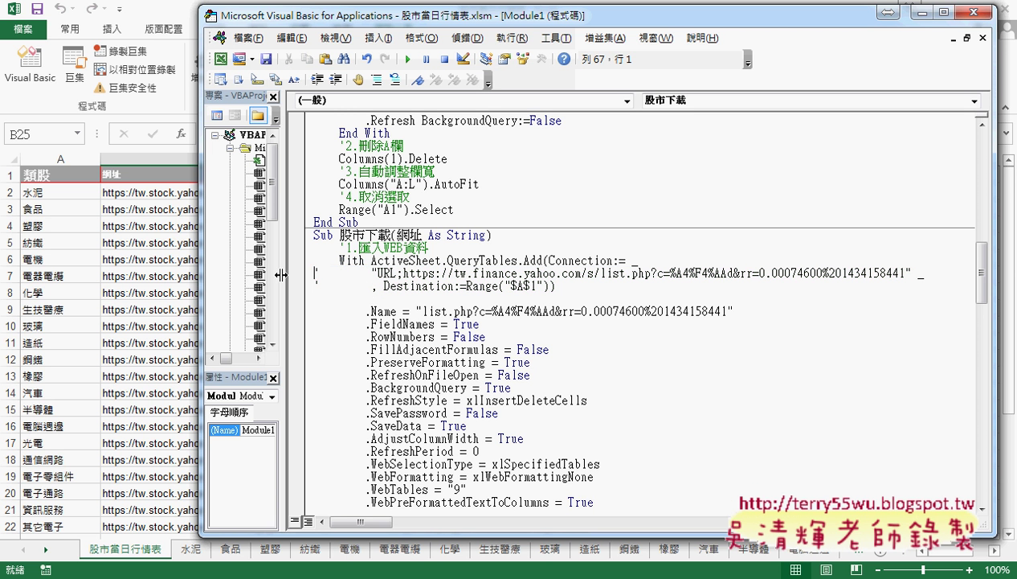
key("shift+Down")
Uncomment the saved connection lines and delete the hard-coded Yahoo address after "URL;".
left_click_drag(300, 286, 300, 276)
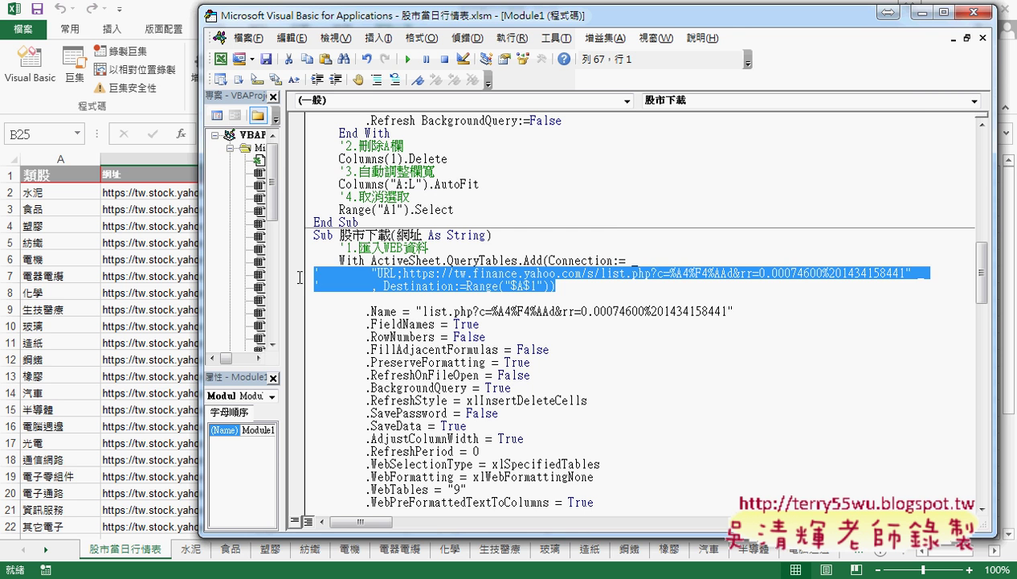
left_click(394, 79)
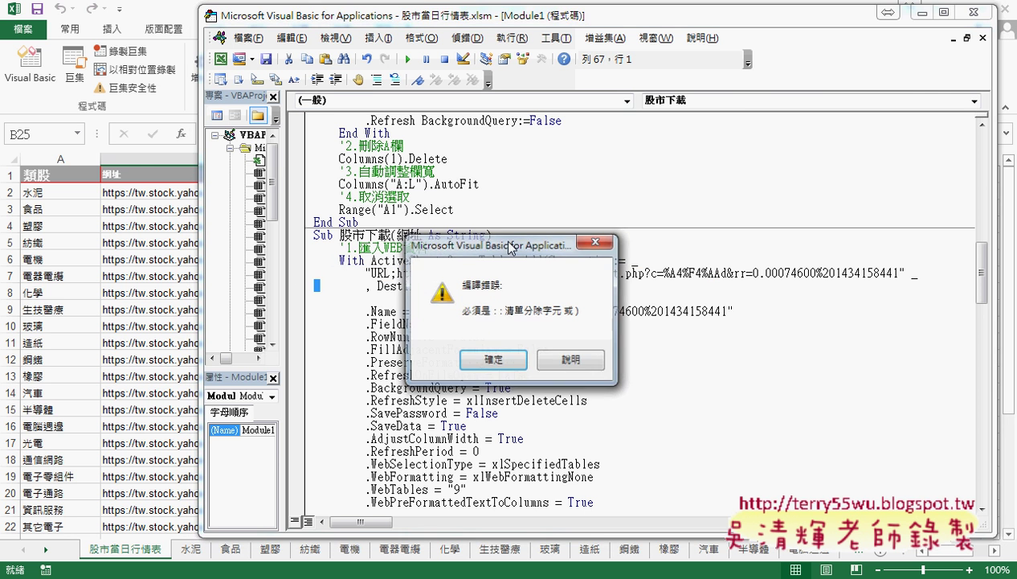
left_click(515, 361)
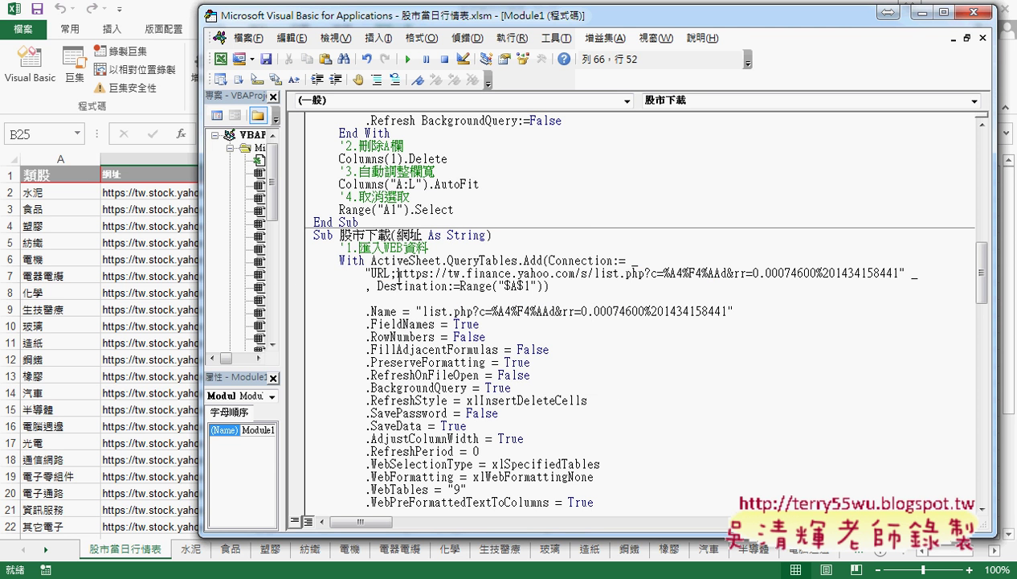
left_click_drag(397, 273, 897, 273)
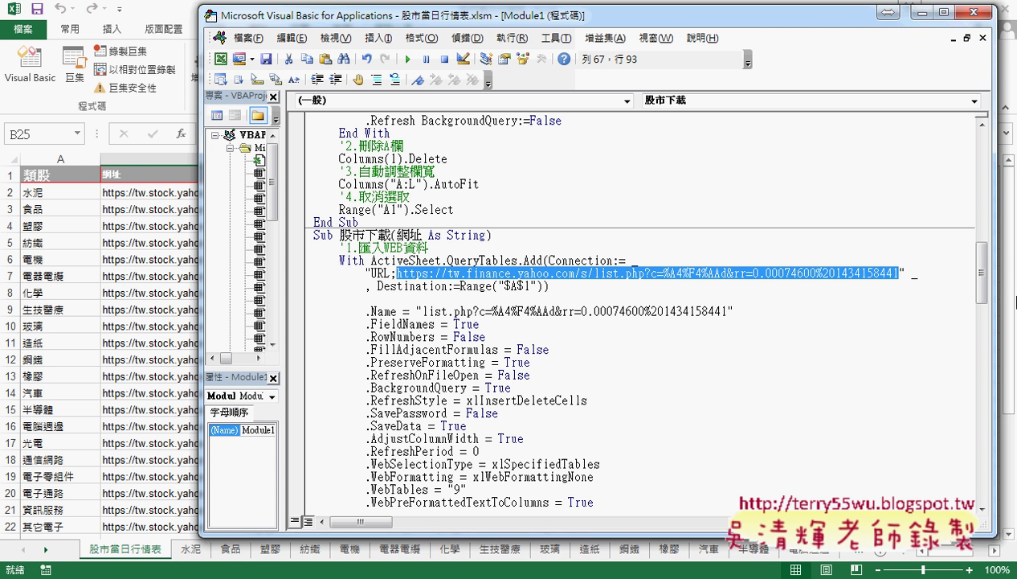
key("Delete")
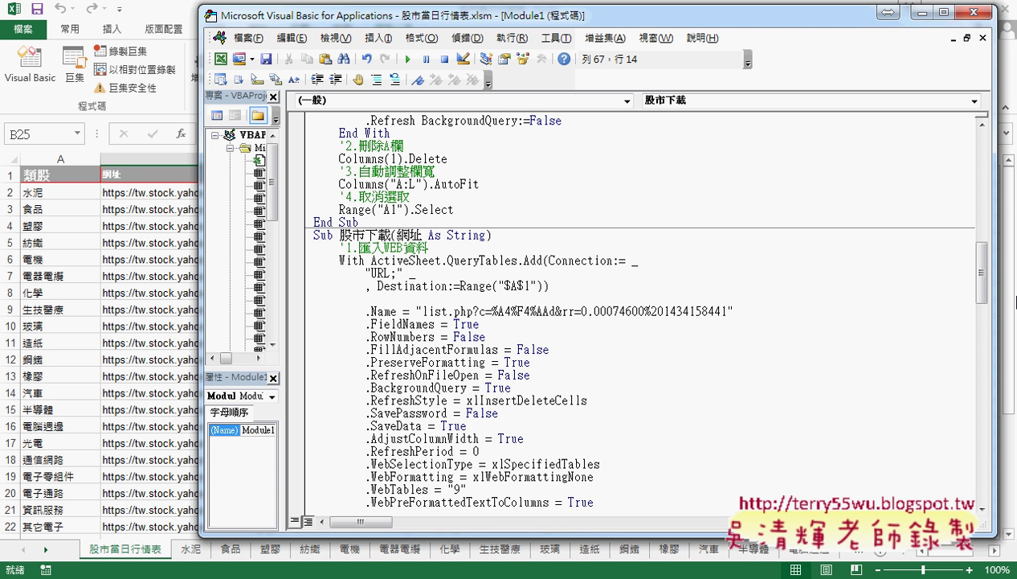
Append & 網址 after "URL;" so the connection uses the parameter, copying 網址 from the Sub line.
key("Right")
type("&")
left_click(416, 240)
left_click(474, 350)
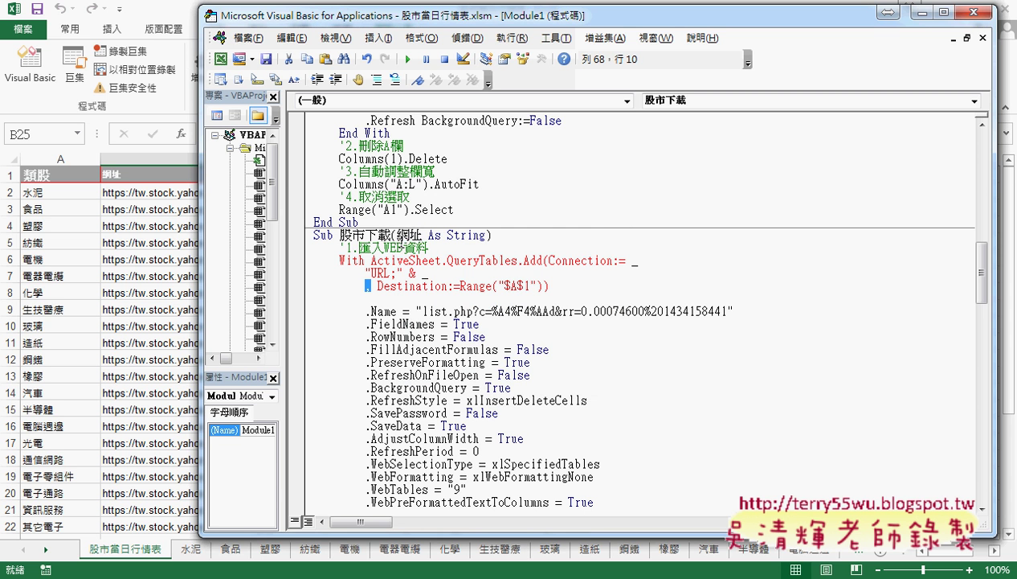
double_click(409, 235)
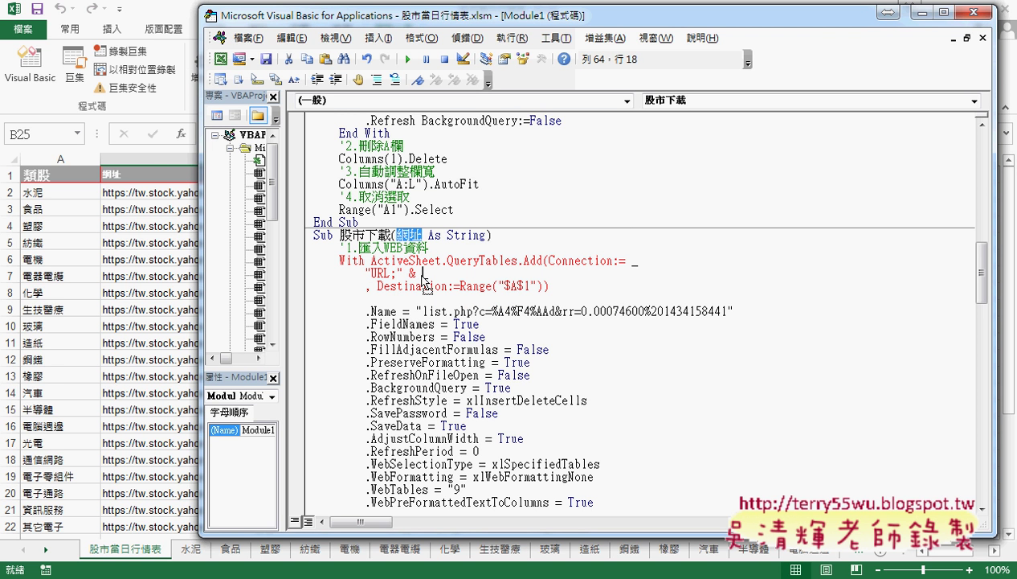
key("ctrl+c")
left_click(423, 273)
key("ctrl+v")
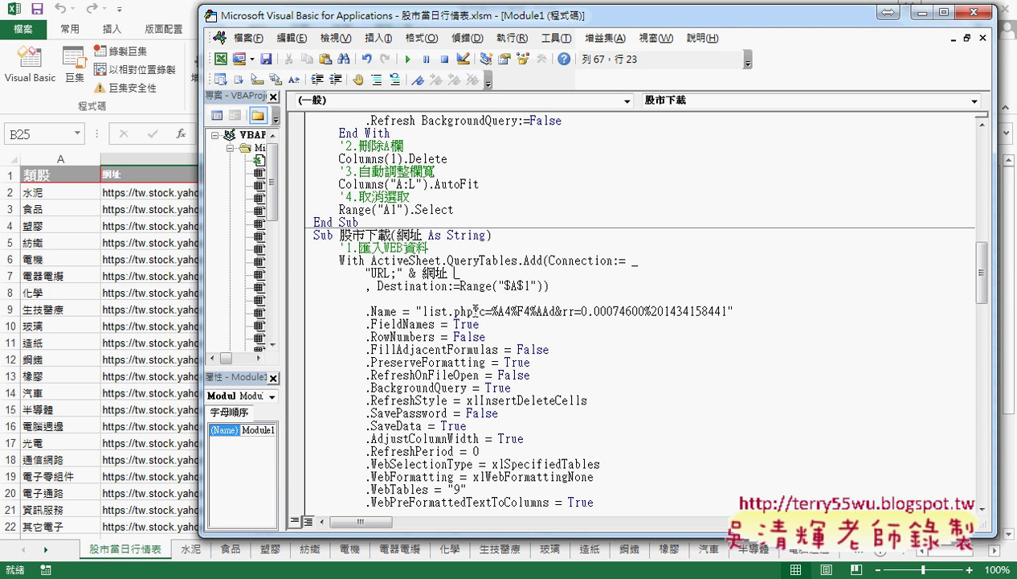
mouse_move(462, 273)
left_mouse_down()
mouse_move(396, 273)
mouse_move(444, 278)
left_mouse_up()
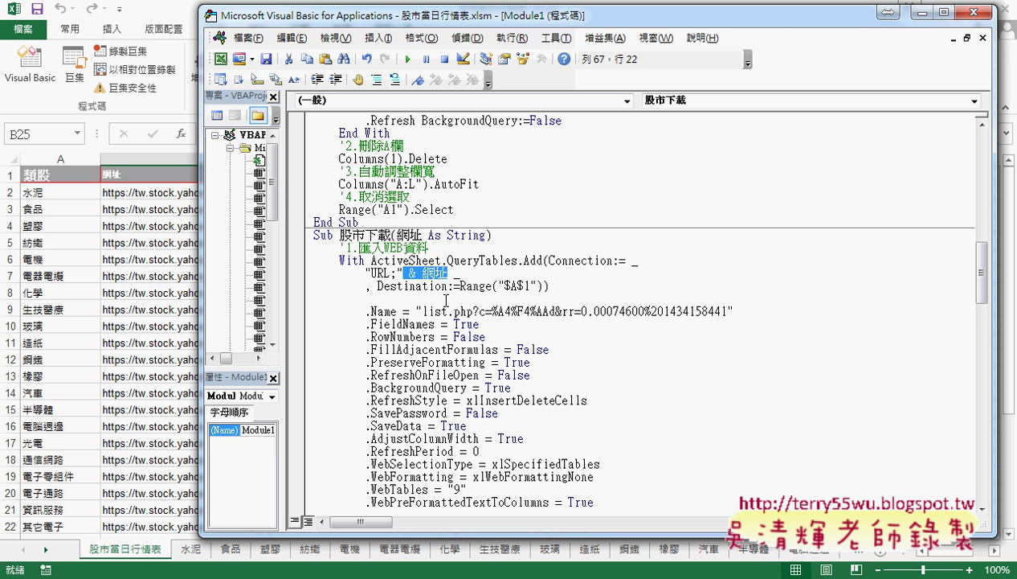
left_click(441, 278)
left_click_drag(339, 235, 390, 235)
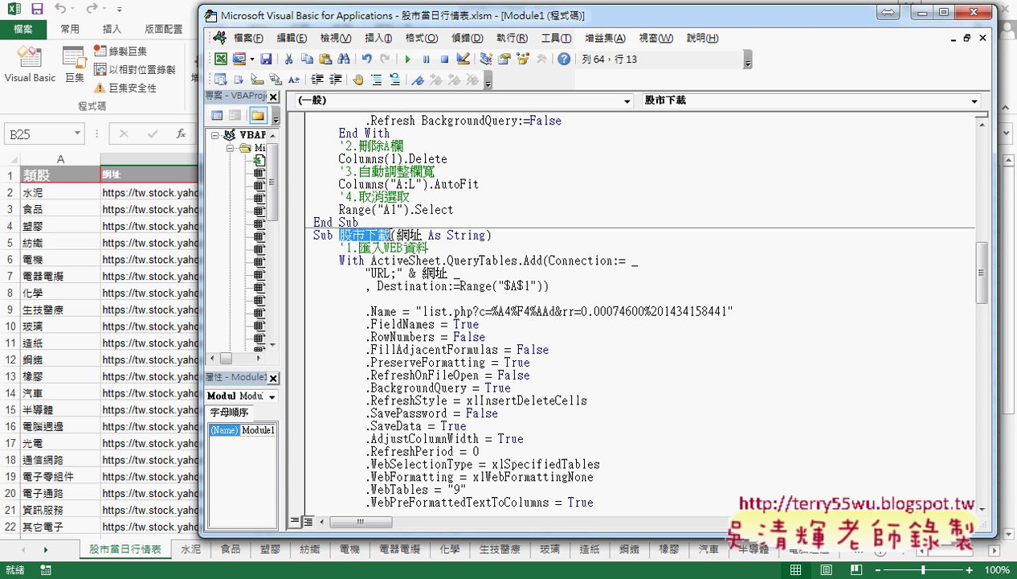
left_click(393, 235)
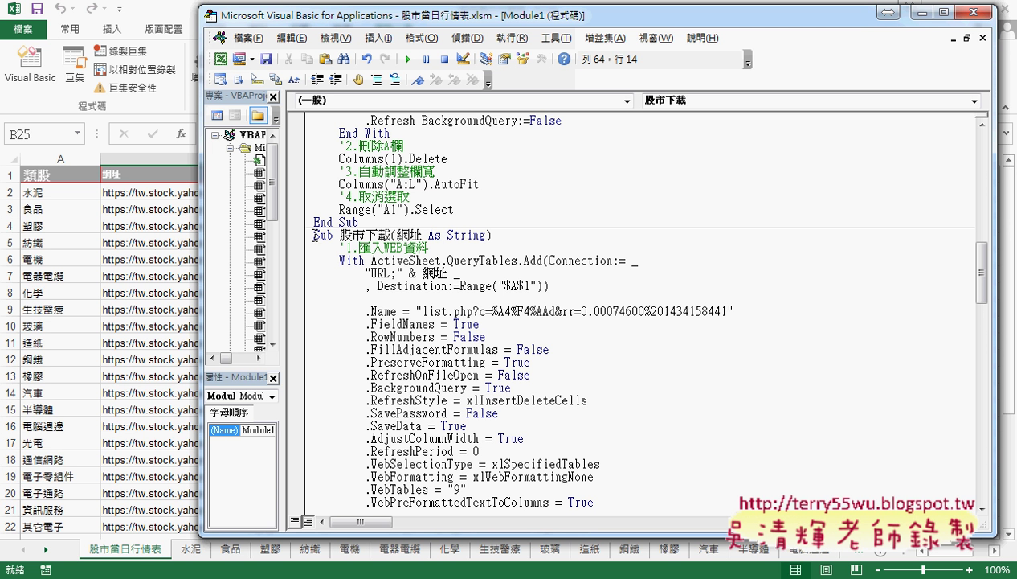
left_click_drag(313, 234, 492, 234)
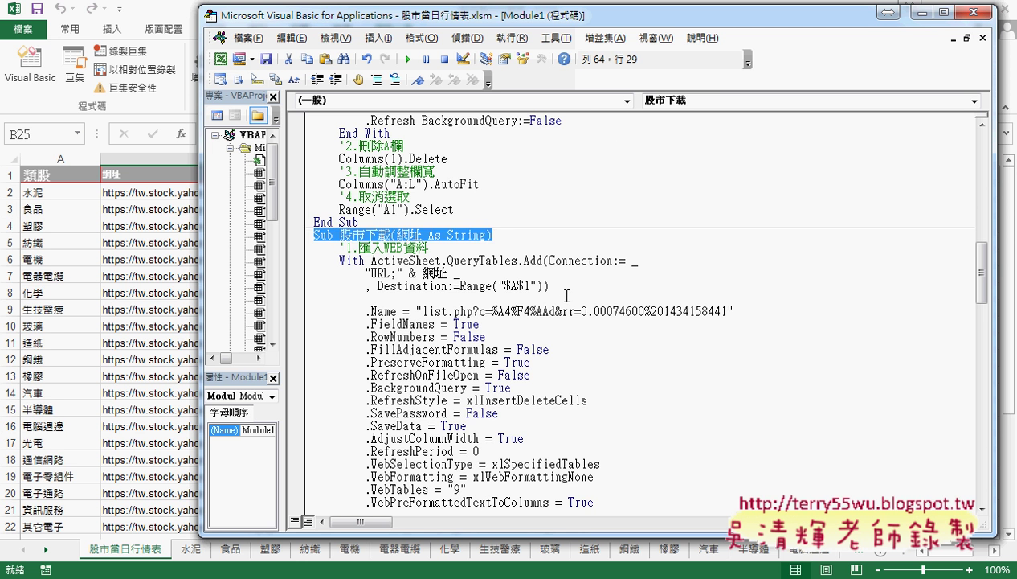
Highlight the 批次新增工作表 procedure and its sheet-adding and naming lines.
scroll(566, 297, "down", 7)
scroll(566, 297, "down", 3)
scroll(567, 297, "down", 4)
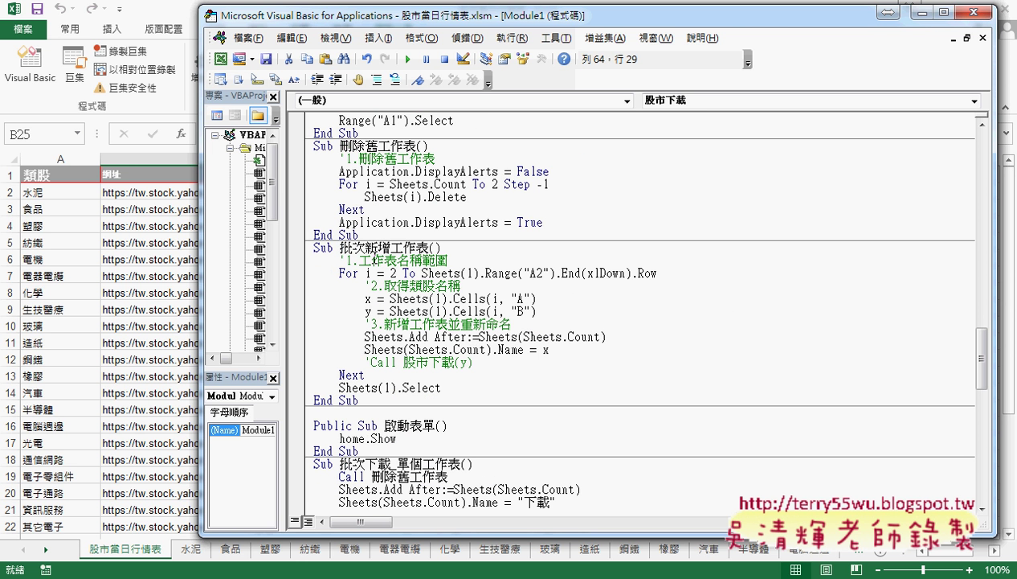
mouse_move(314, 248)
left_mouse_down()
mouse_move(463, 368)
mouse_move(458, 376)
left_mouse_up()
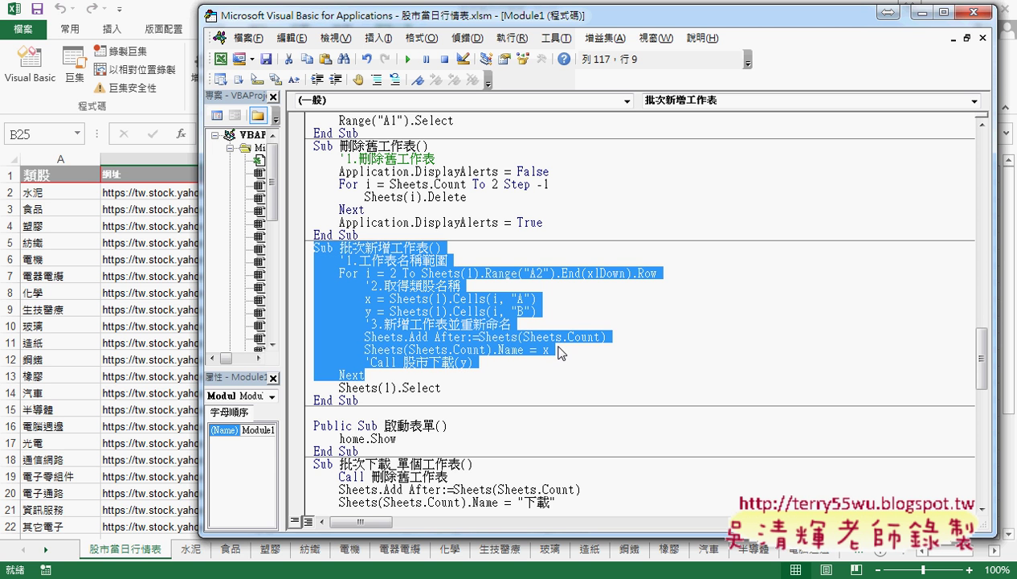
key("Right")
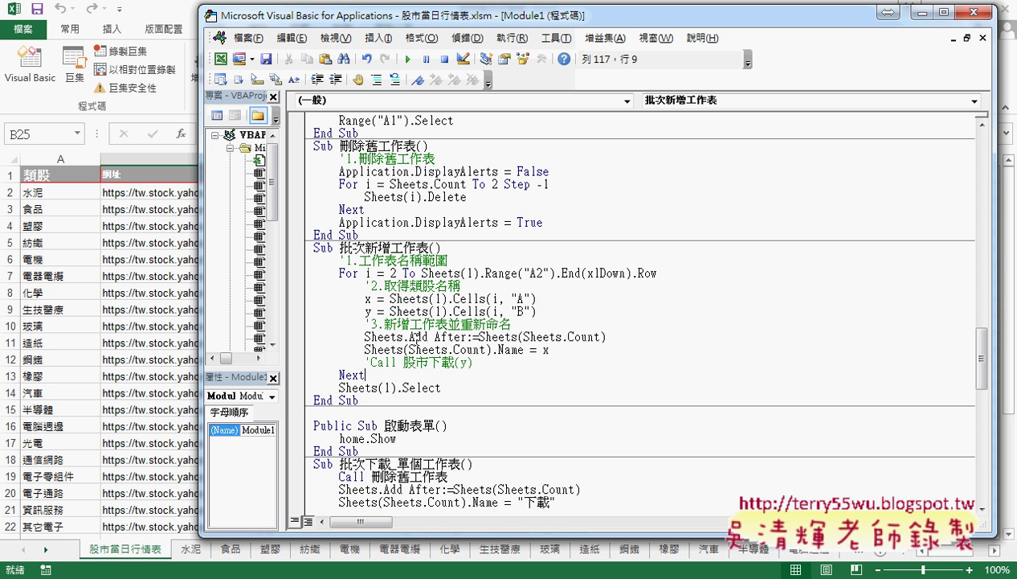
left_click_drag(401, 336, 296, 337)
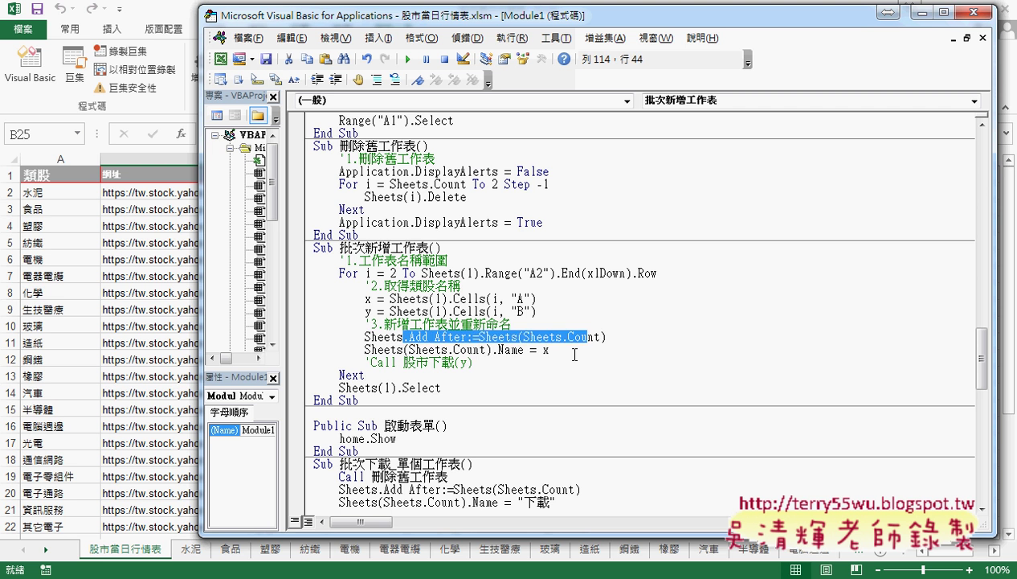
Remove the apostrophe so the Call 股市下載 line is active again, ready to retype its argument.
left_click(367, 363)
key("Delete")
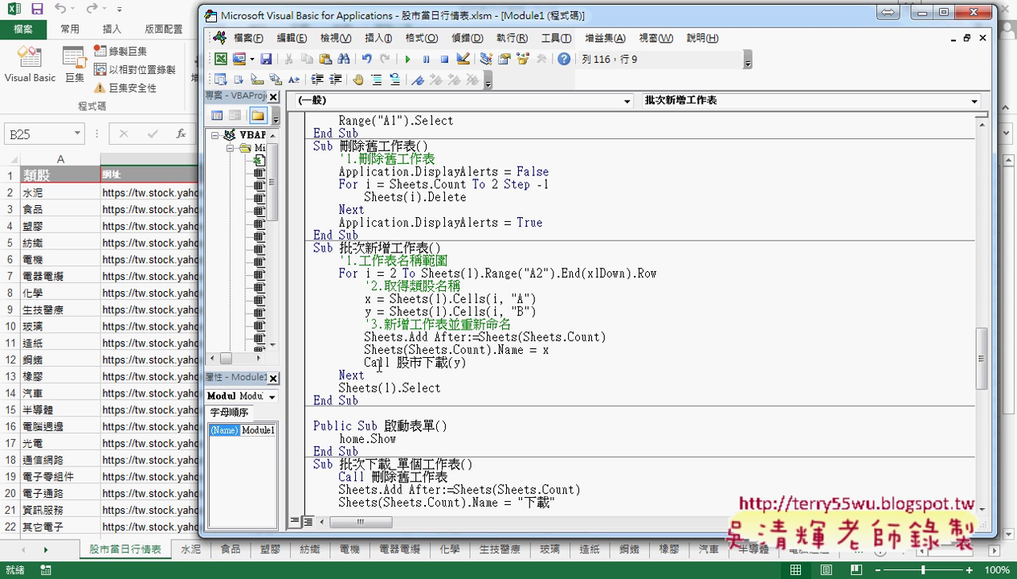
left_click_drag(397, 362, 448, 363)
left_click(454, 362)
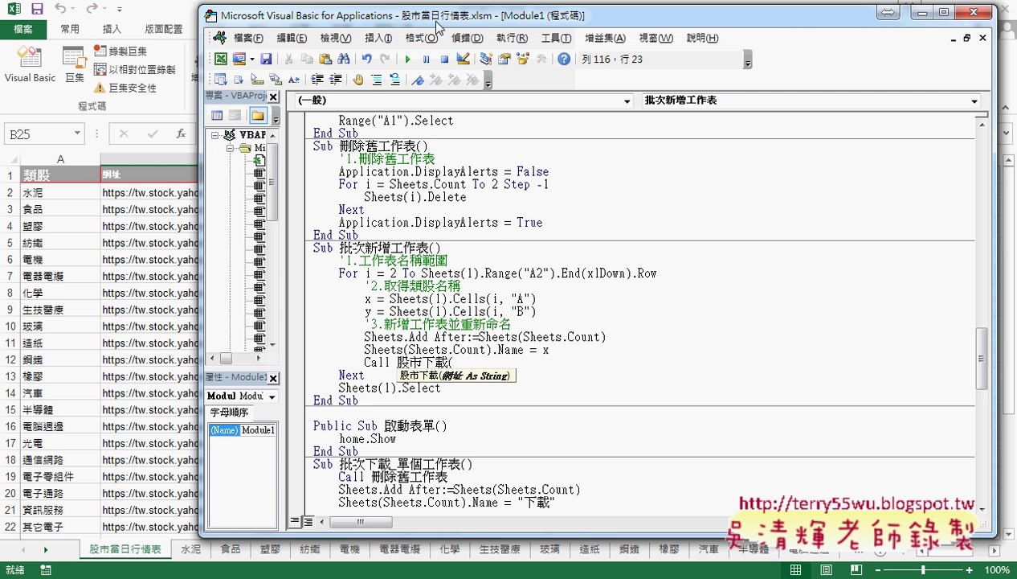
Move the VBA window right and complete the line as Call 股市下載(y).
left_click_drag(440, 19, 601, 30)
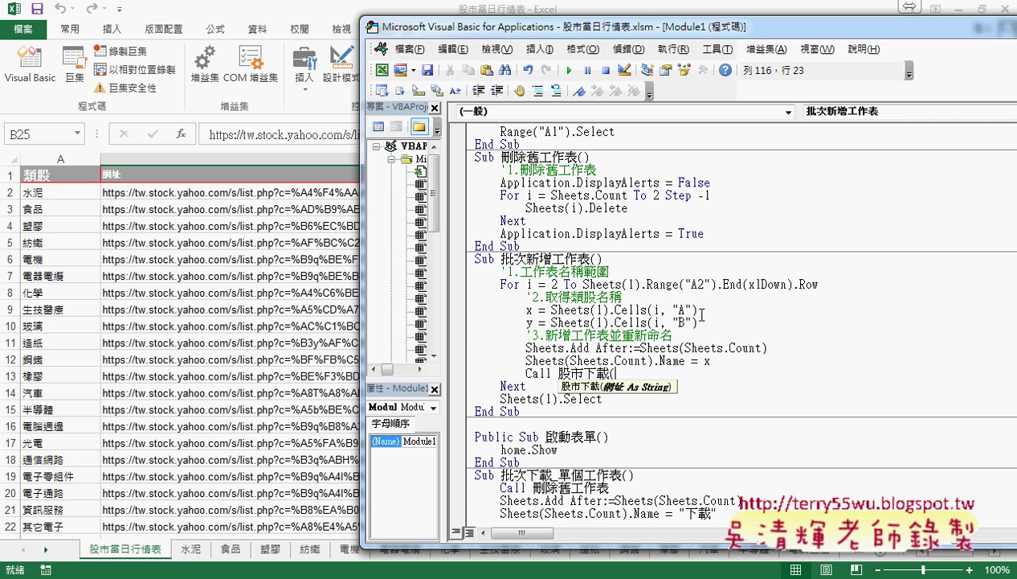
mouse_move(699, 327)
left_mouse_down()
mouse_move(536, 319)
mouse_move(527, 332)
left_mouse_up()
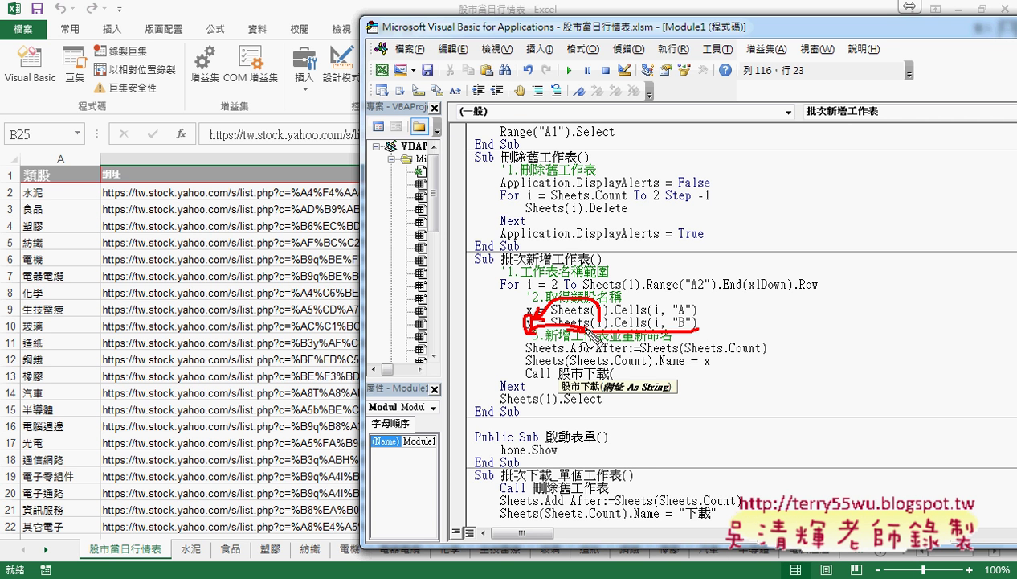
left_click_drag(592, 334, 651, 368)
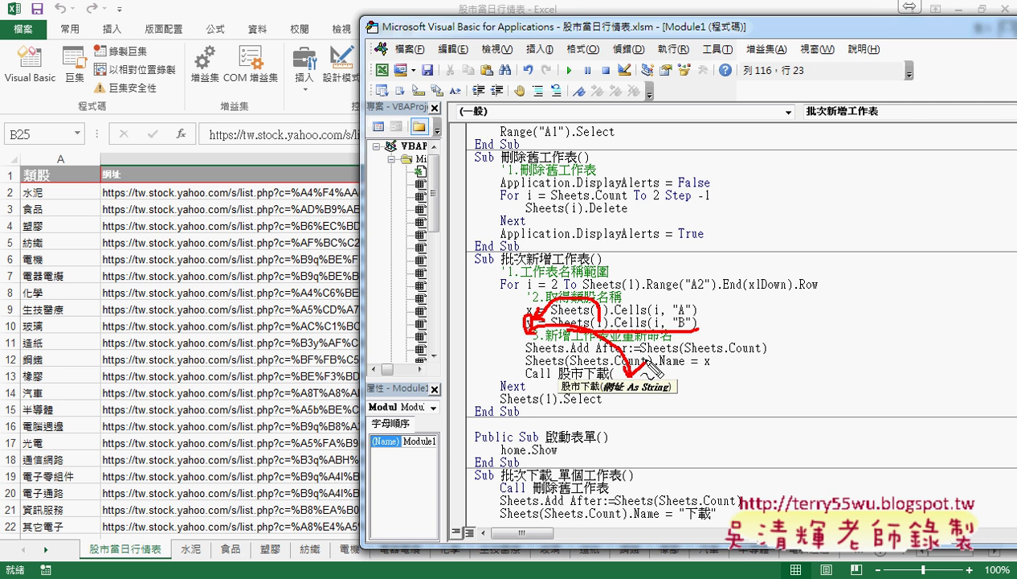
key("Escape")
type("y")
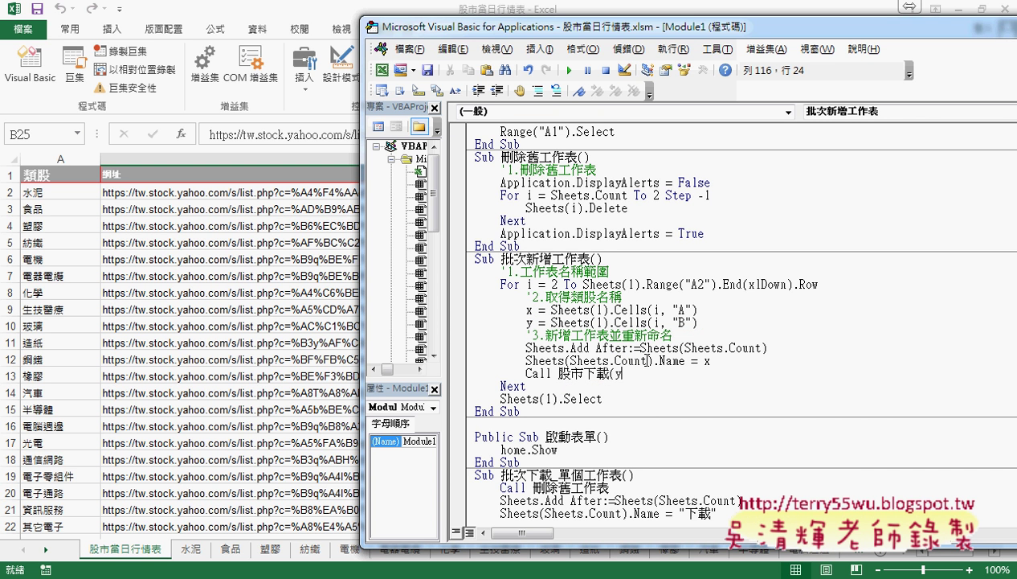
type(")")
Highlight the For…Next loop and the Sheets(1).Select line.
left_click(643, 440)
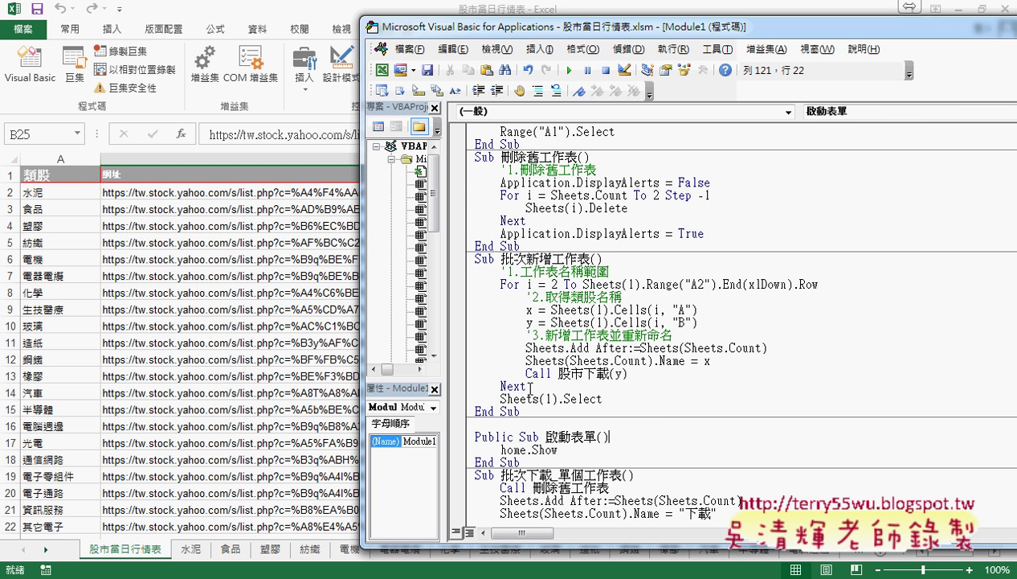
left_click_drag(528, 385, 451, 283)
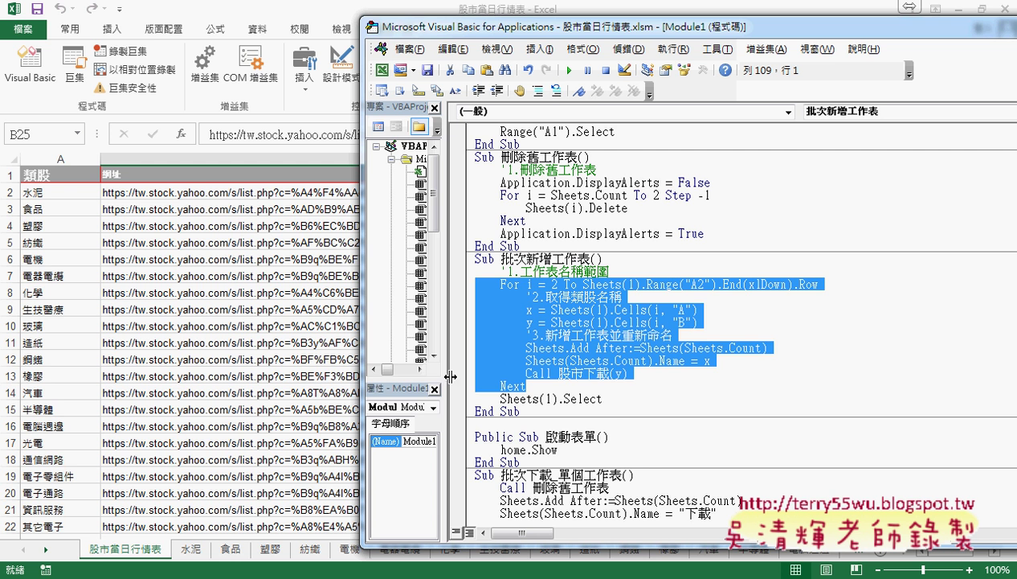
left_click_drag(604, 399, 498, 398)
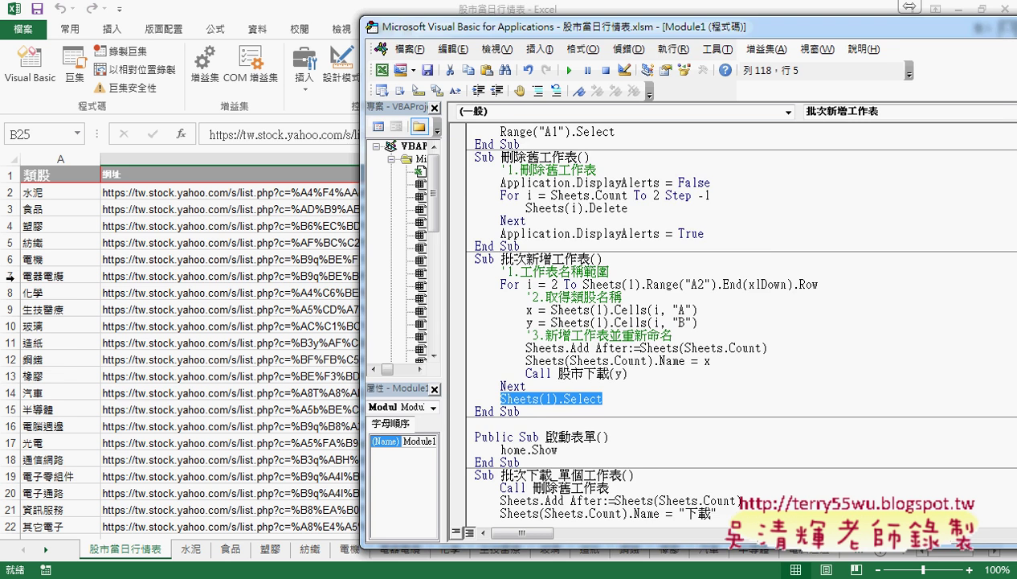
Insert a blank row 7 above 電器電纜 in the category list.
left_click(10, 275)
right_click(46, 275)
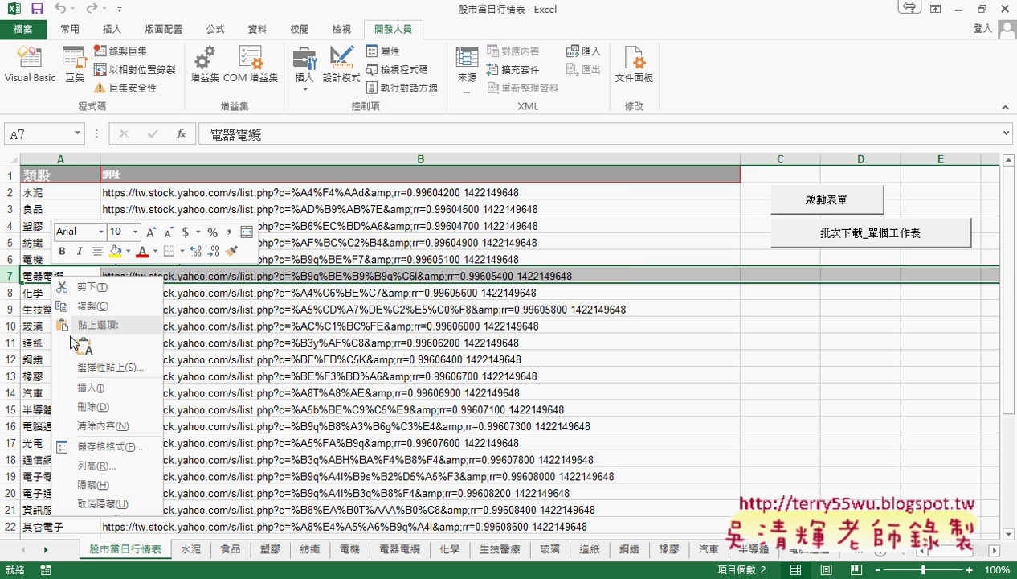
left_click(88, 385)
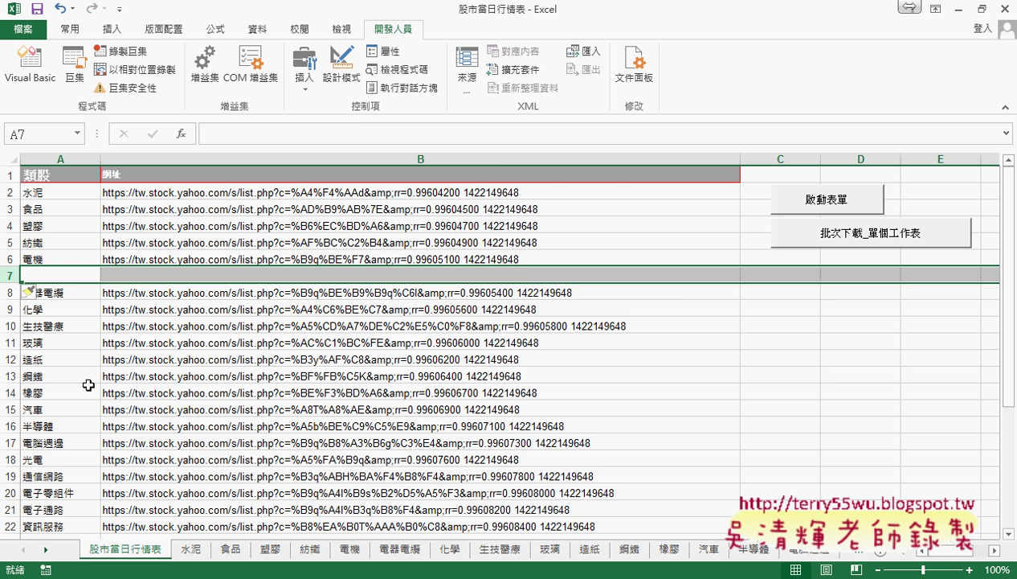
Add an indented line reading 'call' under Sub 批次新增工作表().
mouse_move(169, 574)
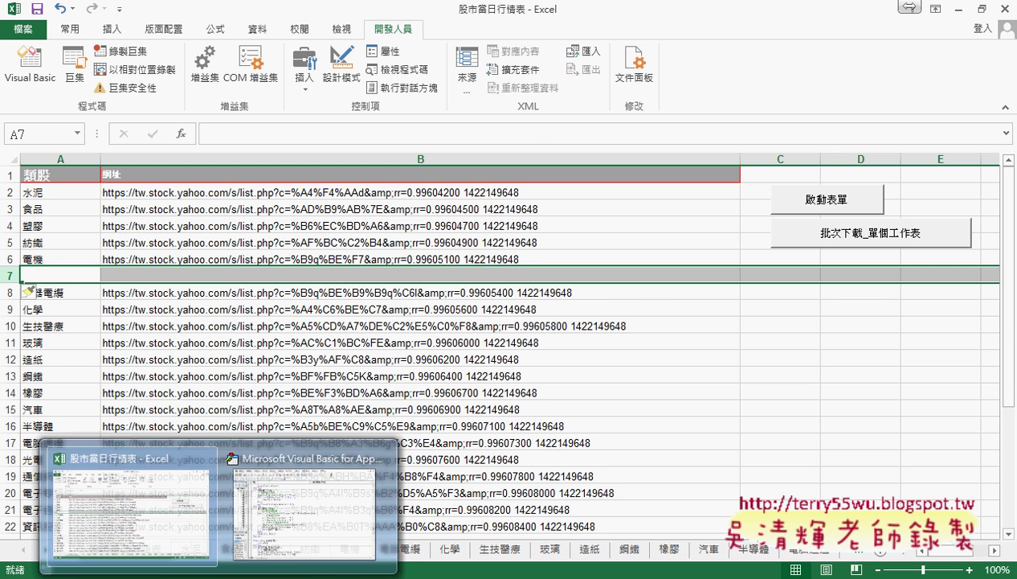
left_click(297, 514)
left_click_drag(672, 334, 615, 323)
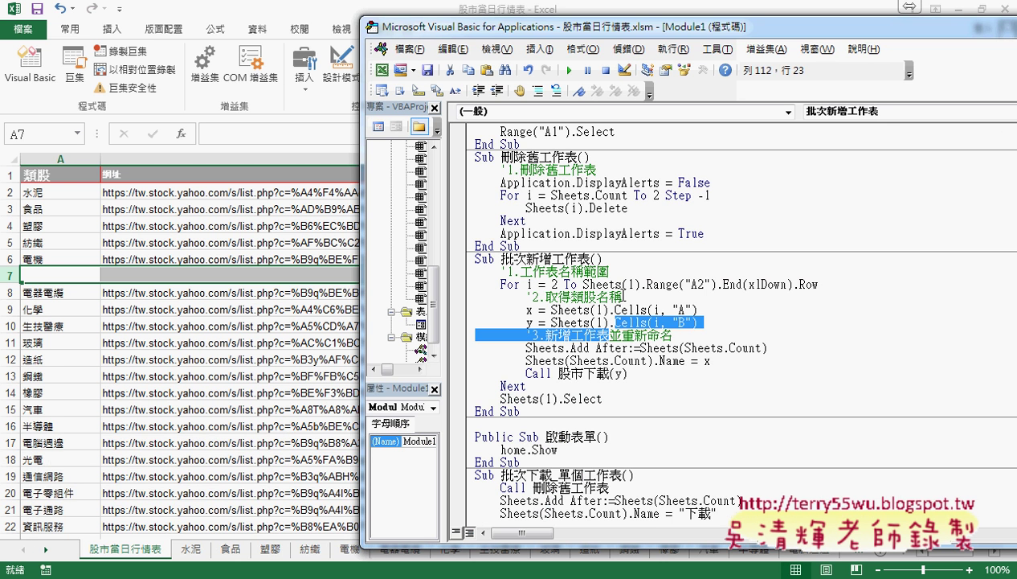
left_click(622, 259)
key("Return")
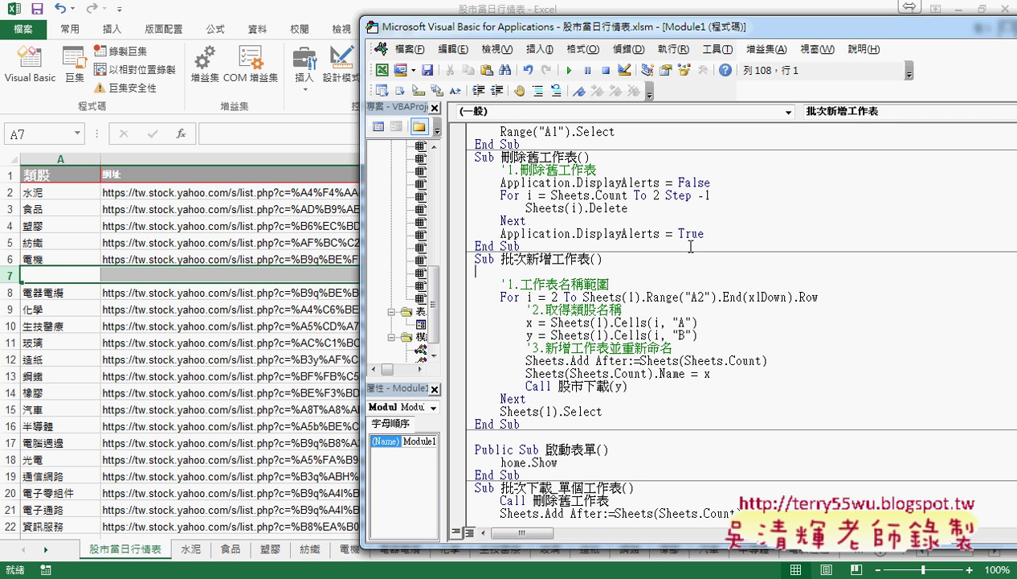
key("Tab")
type("c")
type("all")
Copy the procedure name 刪除舊工作表 after 'call' to complete the line.
left_click(525, 227)
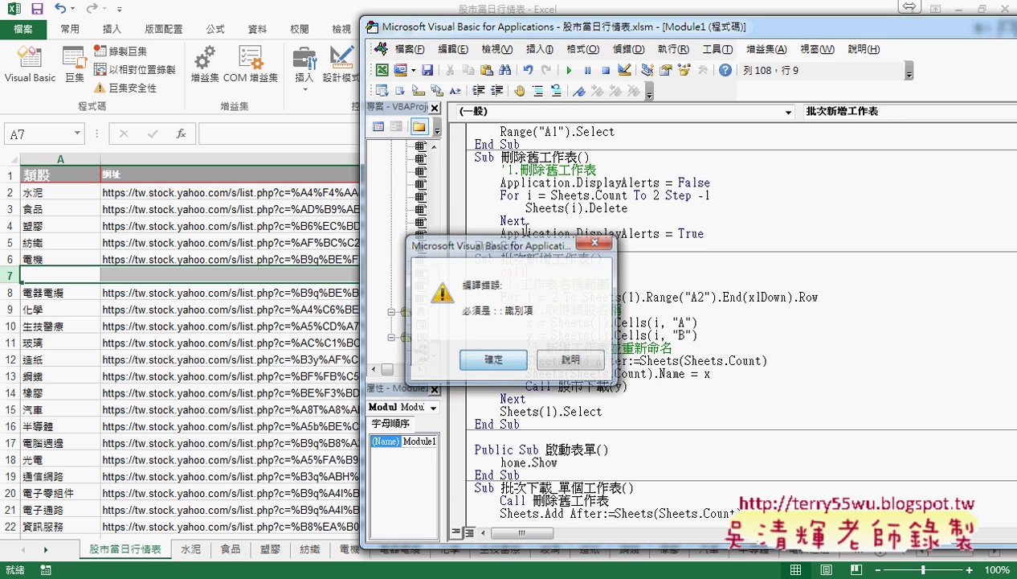
key("Return")
left_click_drag(499, 167, 566, 167)
left_click(503, 159)
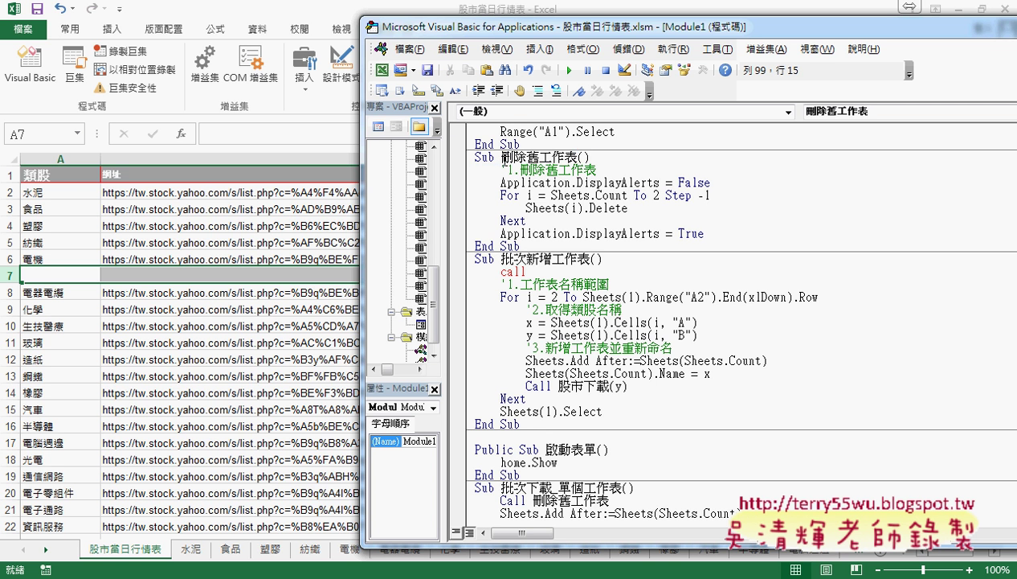
left_click_drag(502, 158, 576, 158)
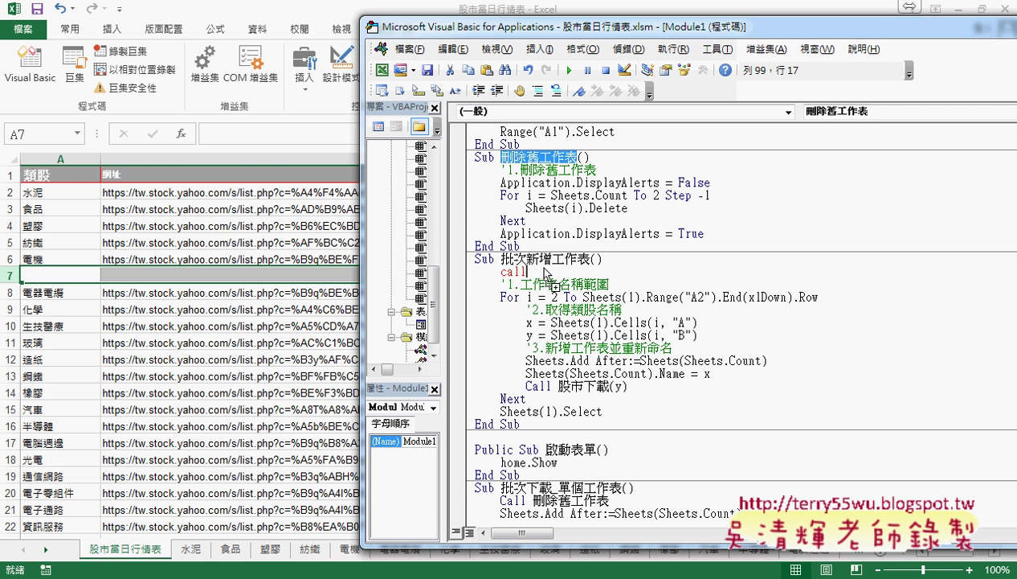
left_click_drag(544, 270, 545, 273)
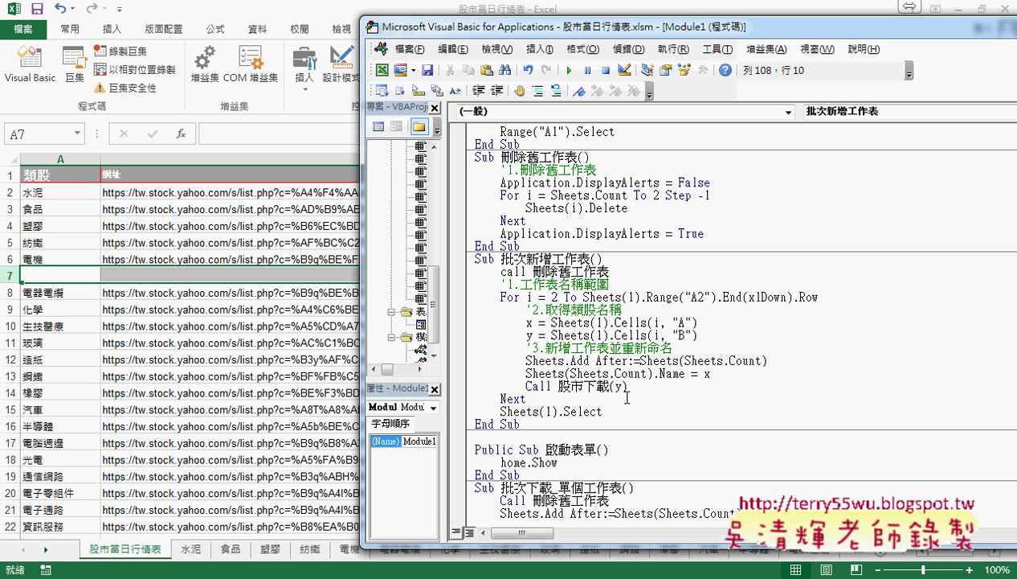
mouse_move(520, 423)
left_mouse_down()
mouse_move(489, 389)
mouse_move(458, 257)
left_mouse_up()
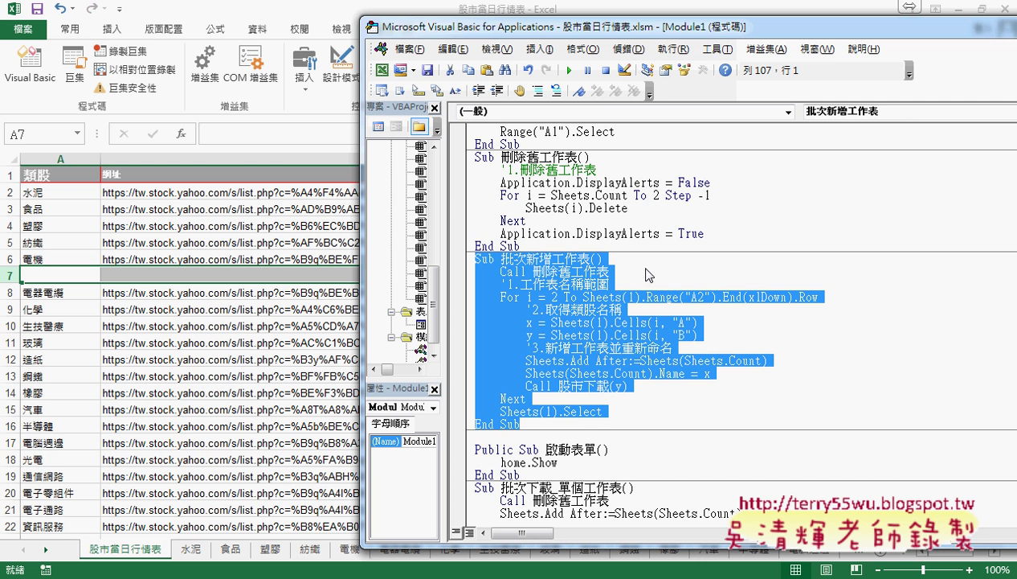
Run 批次新增工作表 with F5 and dismiss the ByRef argument type mismatch error on y.
key("Left")
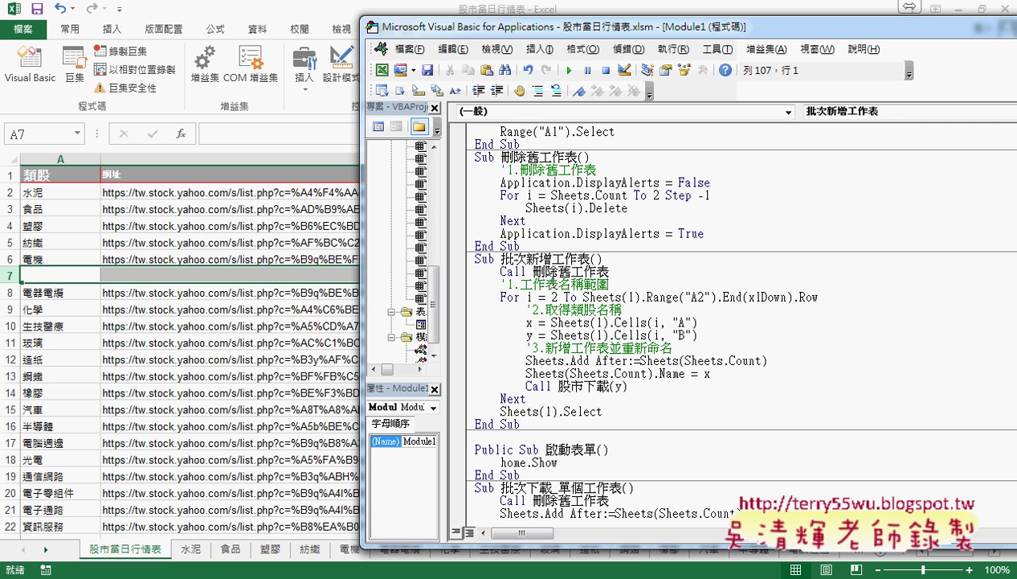
left_click(557, 273)
key("F5")
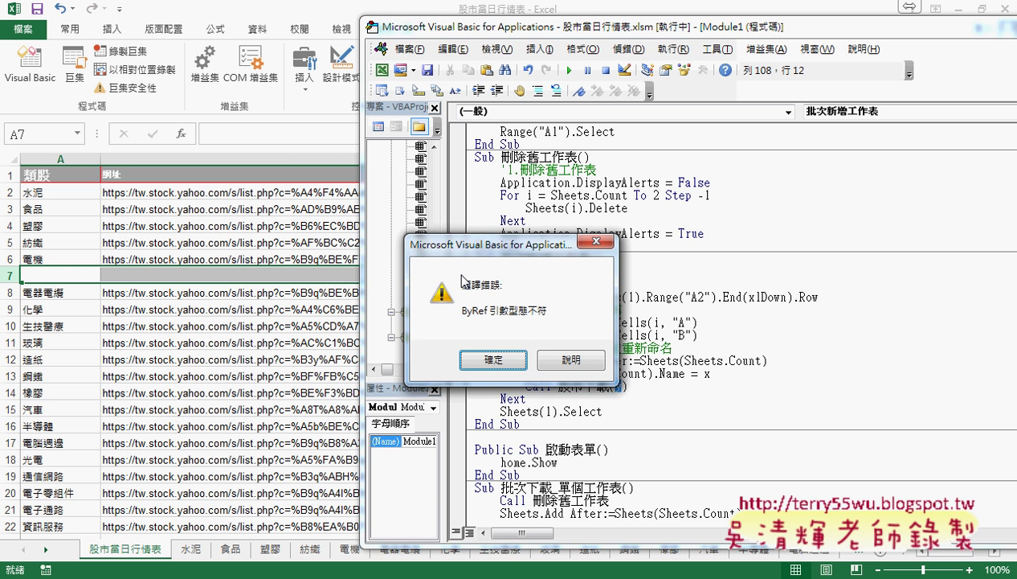
left_click(494, 359)
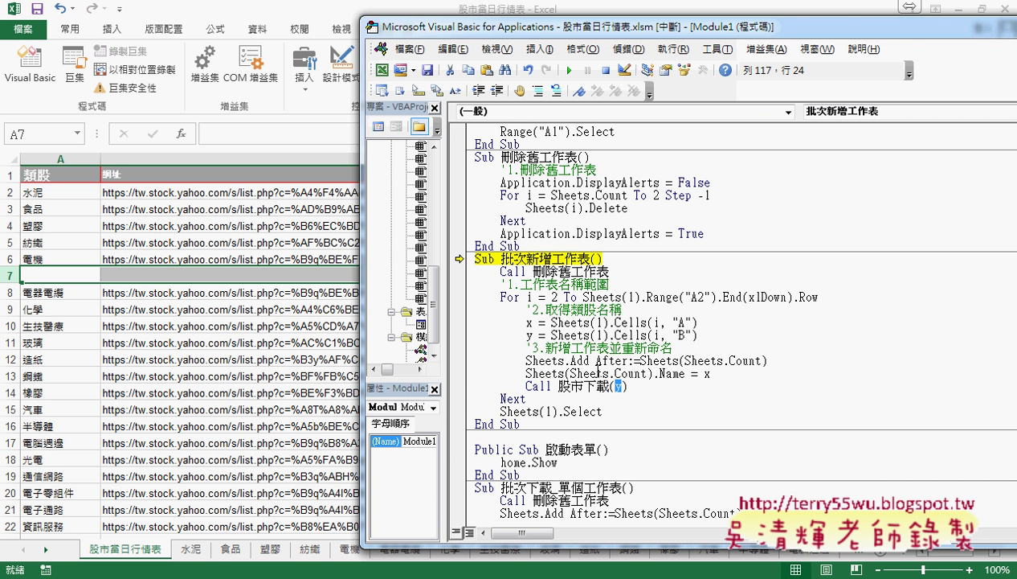
Remove ' As String' from the 網址 parameter of Sub 股市下載.
left_click(715, 337)
double_click(618, 385)
scroll(641, 385, "up", 2)
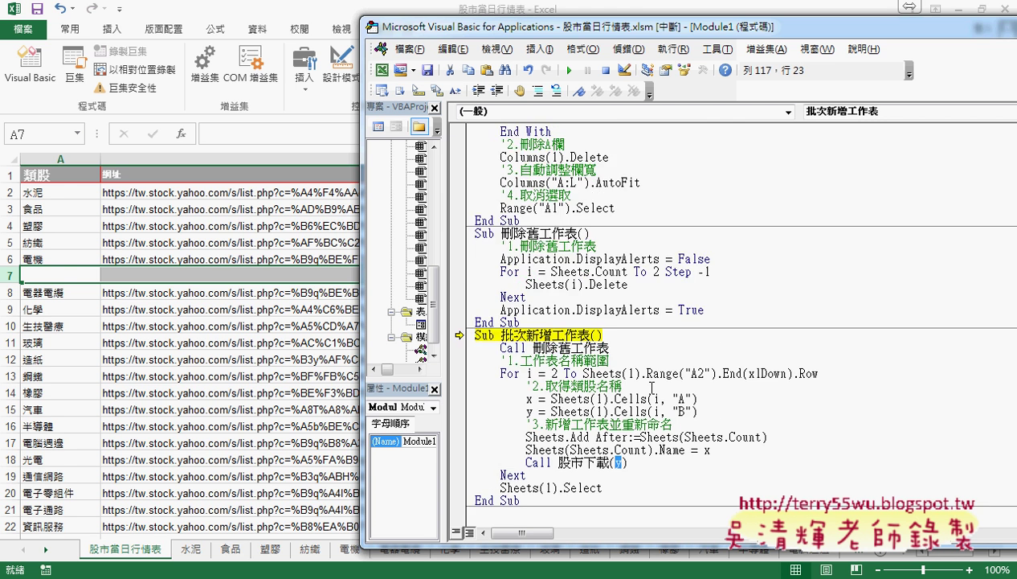
scroll(641, 386, "up", 4)
scroll(642, 386, "up", 3)
scroll(652, 388, "up", 3)
scroll(652, 388, "up", 1)
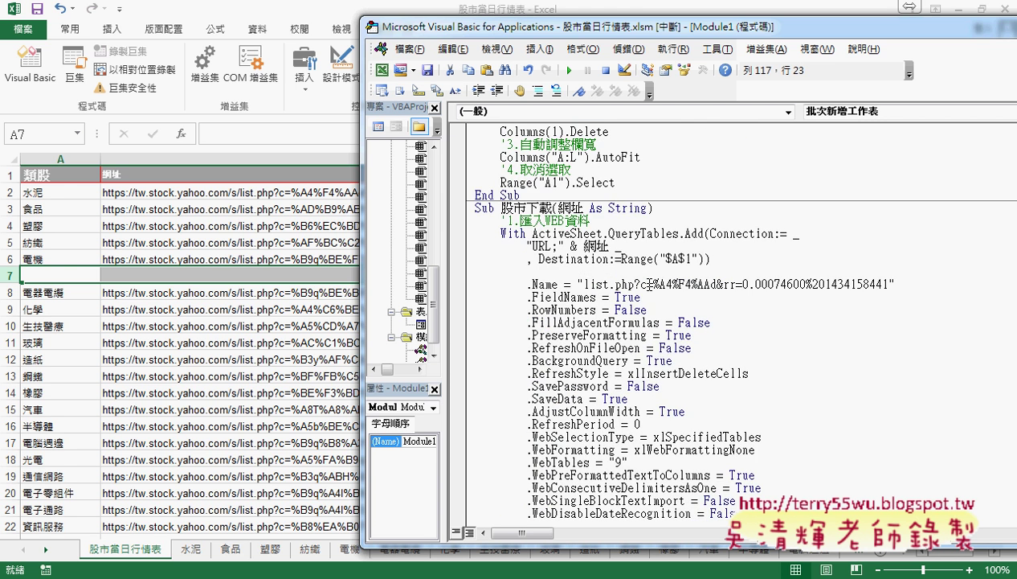
left_click_drag(584, 207, 652, 206)
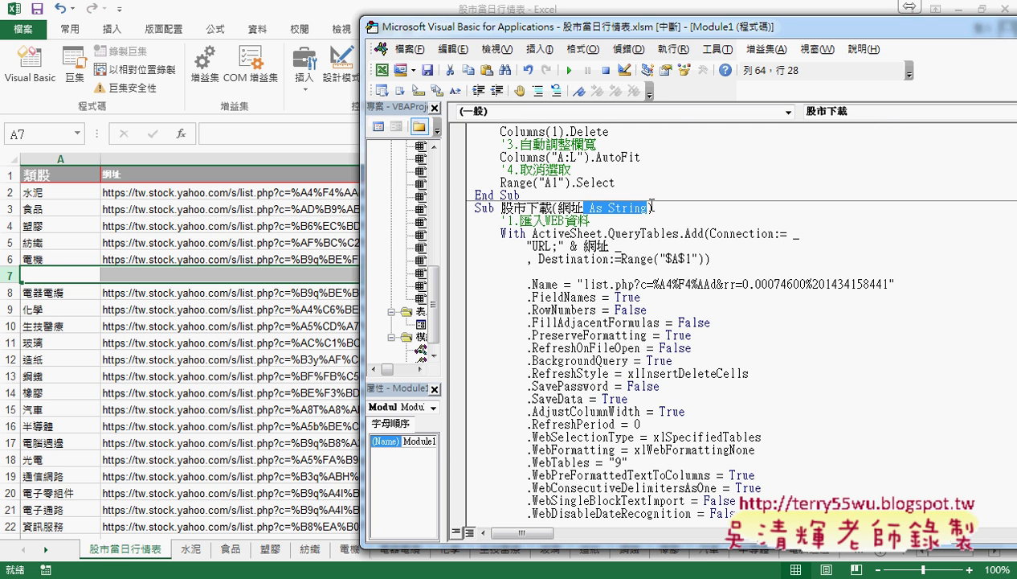
key("Delete")
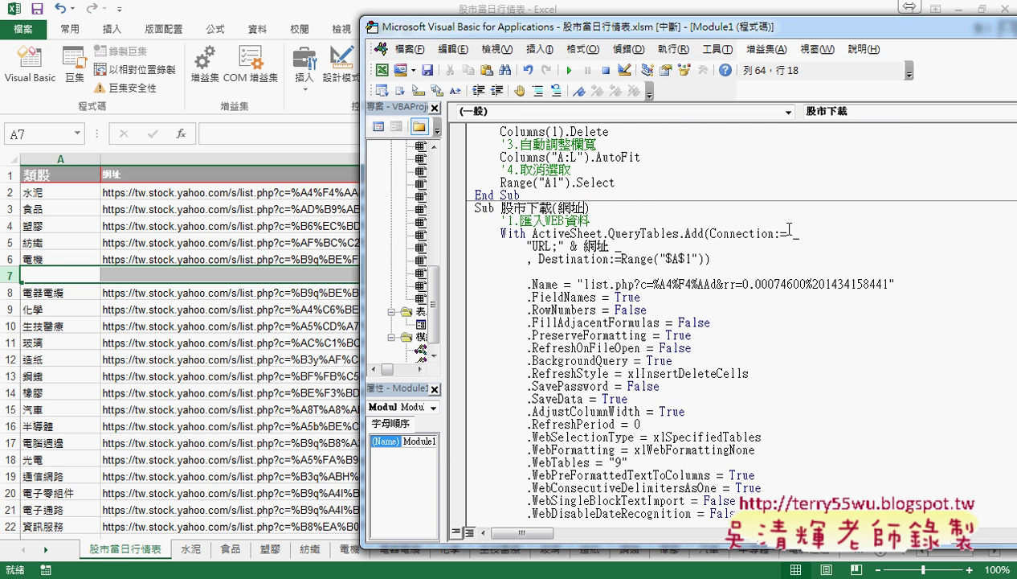
Accept resetting the project and review how y reads the URL from column B.
scroll(723, 361, "down", 4)
scroll(734, 369, "down", 4)
scroll(734, 380, "down", 3)
scroll(734, 380, "down", 1)
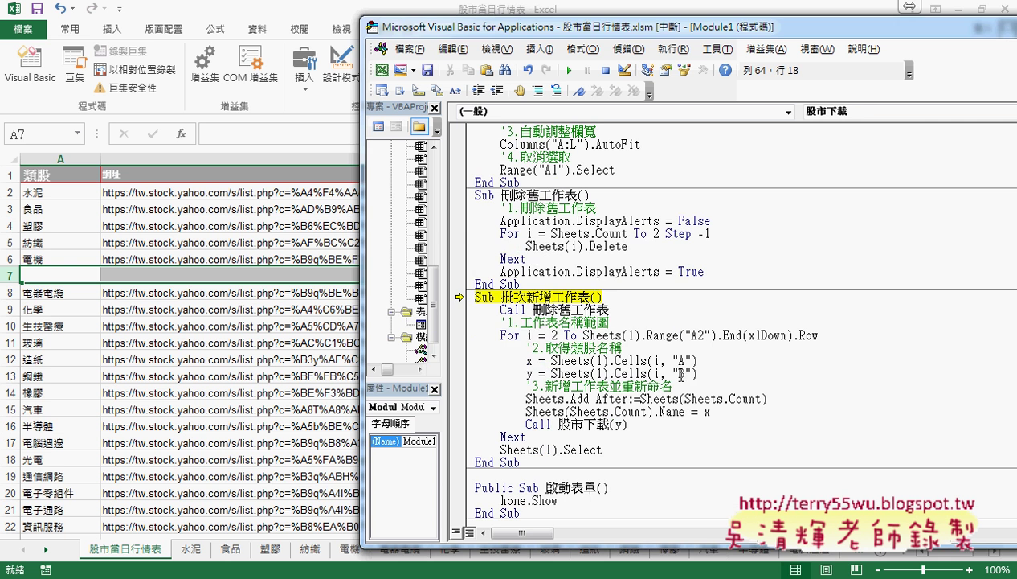
left_click(687, 372)
left_click(448, 354)
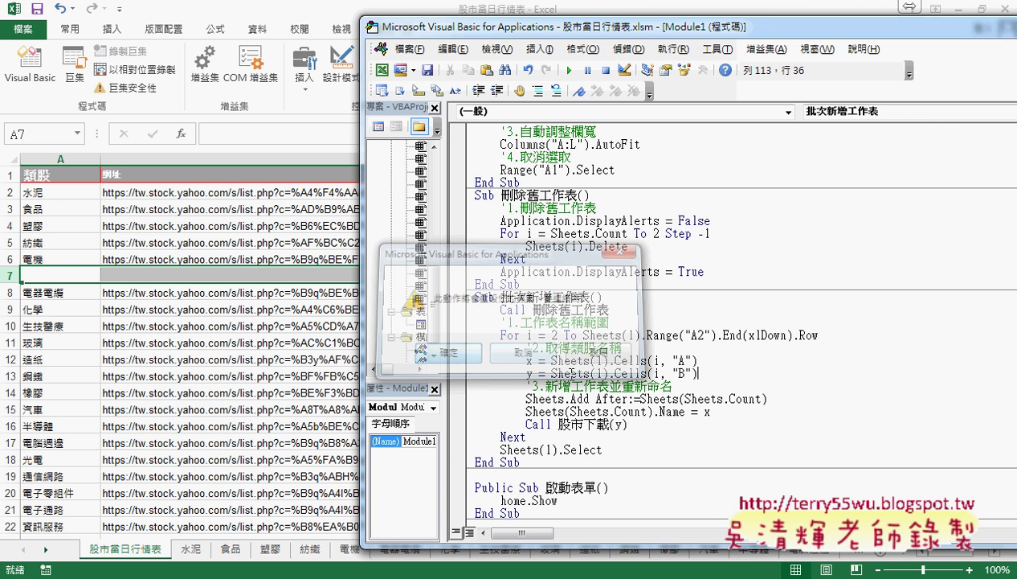
left_click_drag(697, 373, 551, 372)
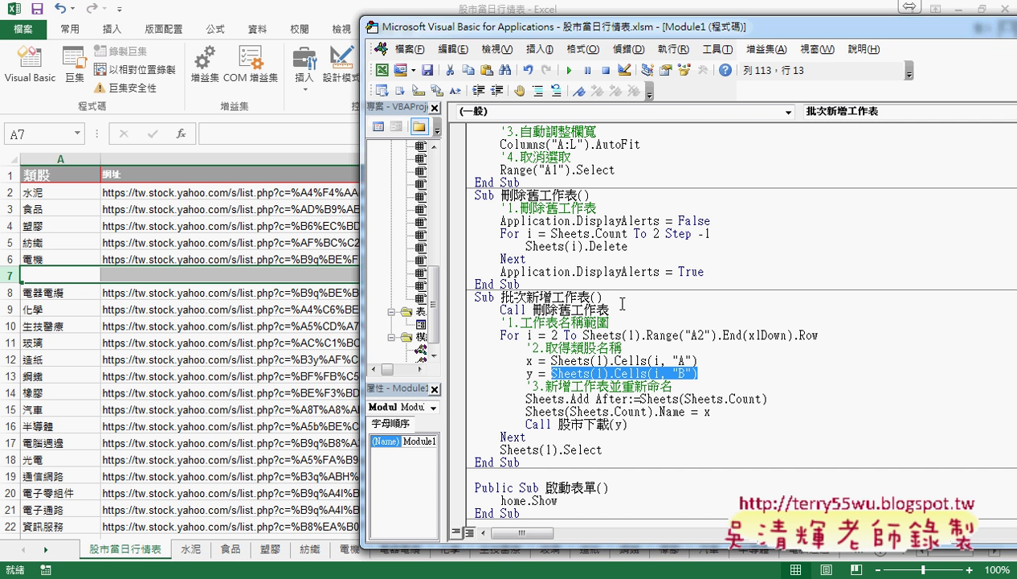
left_click(715, 370)
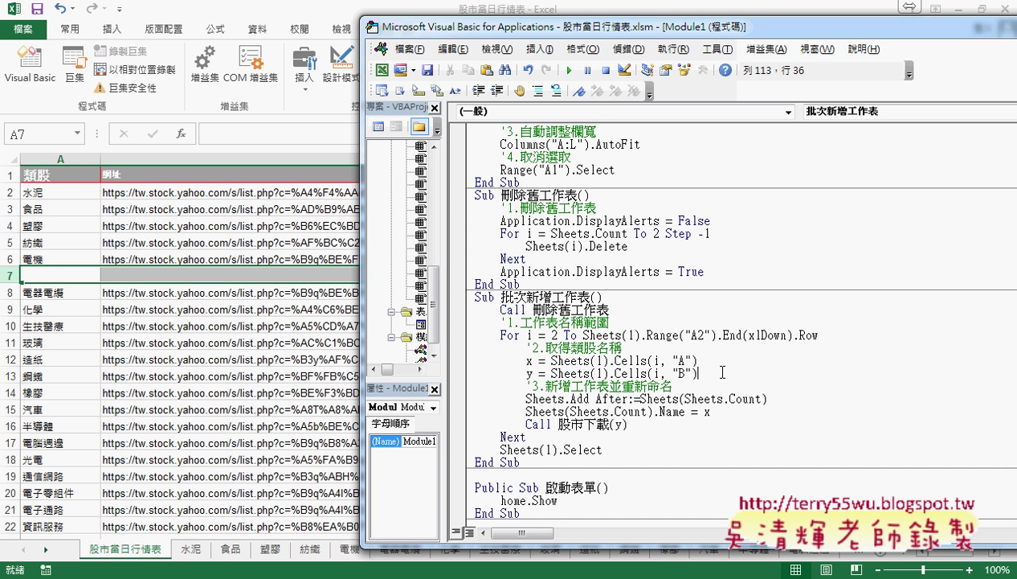
Set a breakpoint on the For line, run to it deleting old sheets, and step to Sheets.Add.
key("F8")
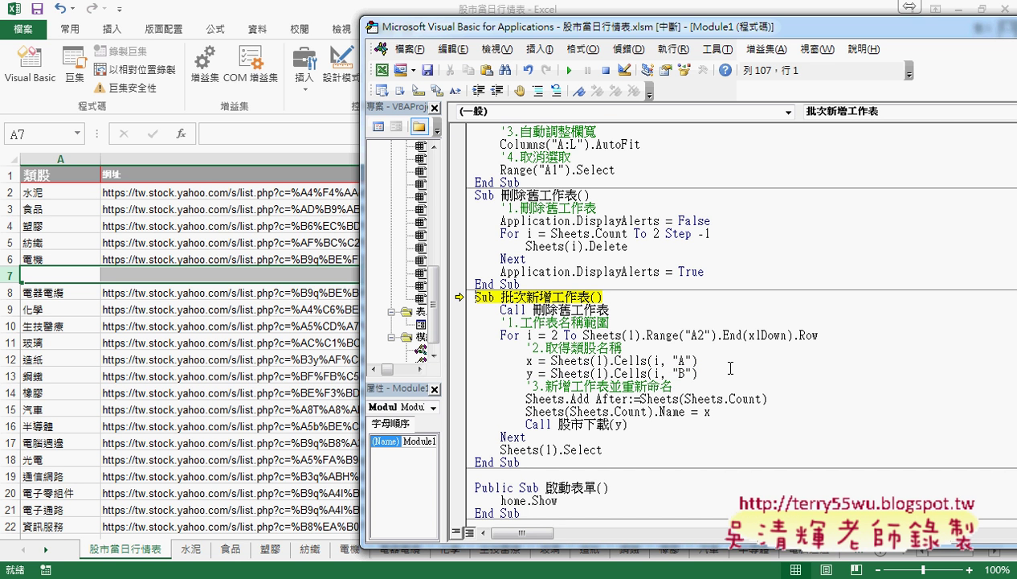
key("F8")
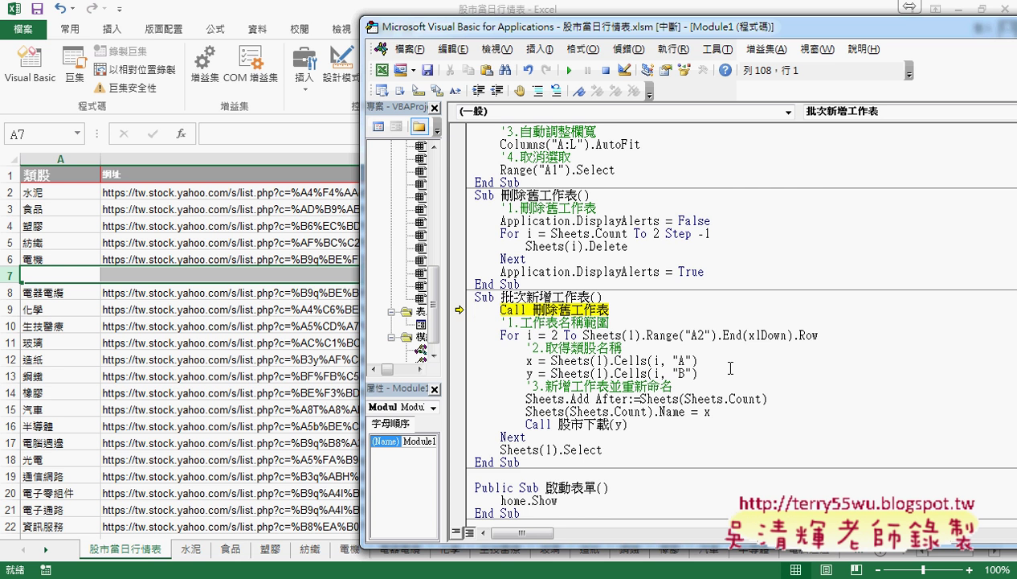
left_click(464, 332)
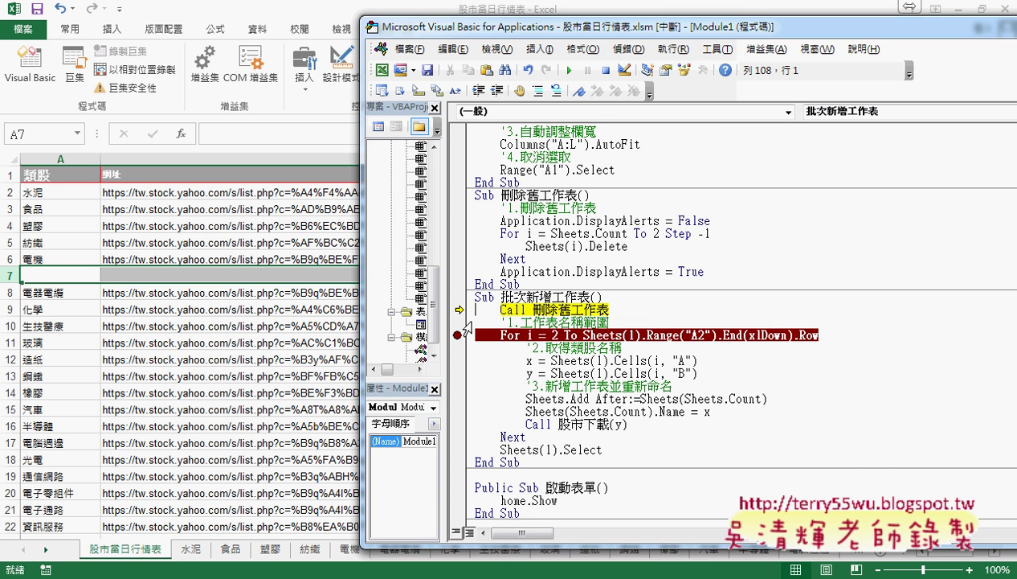
left_click(569, 70)
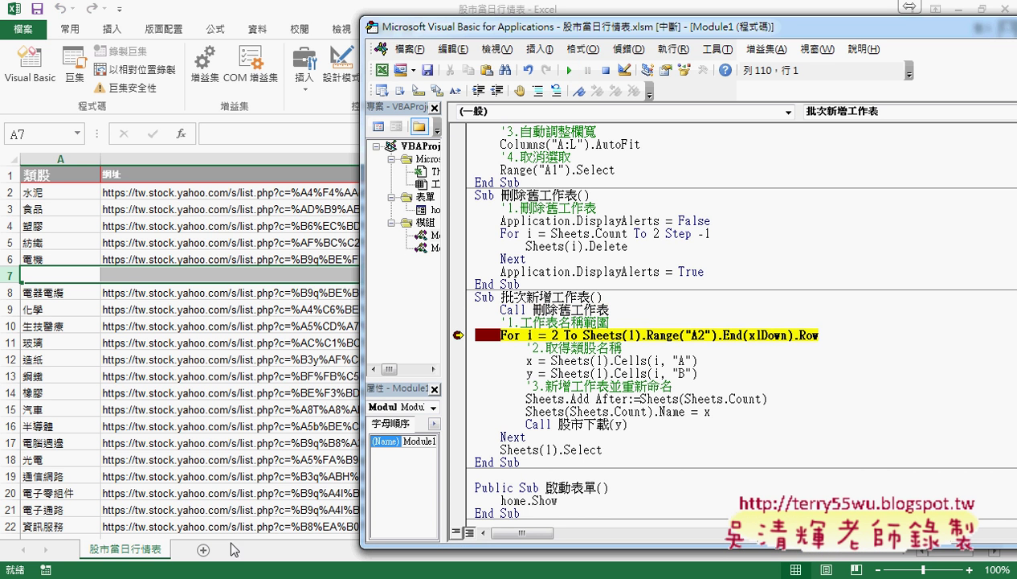
key("F8")
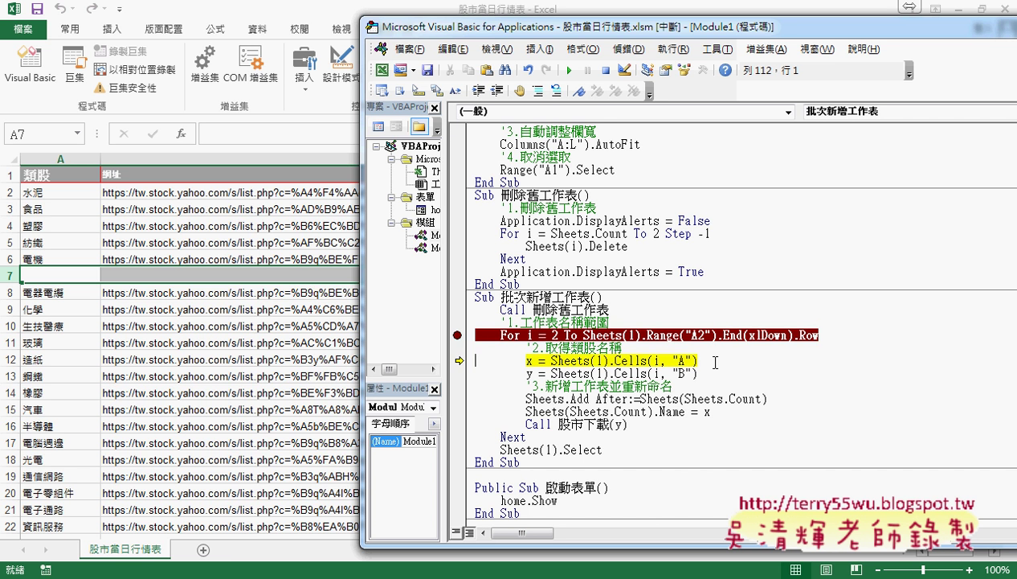
key("F8")
key("F8")
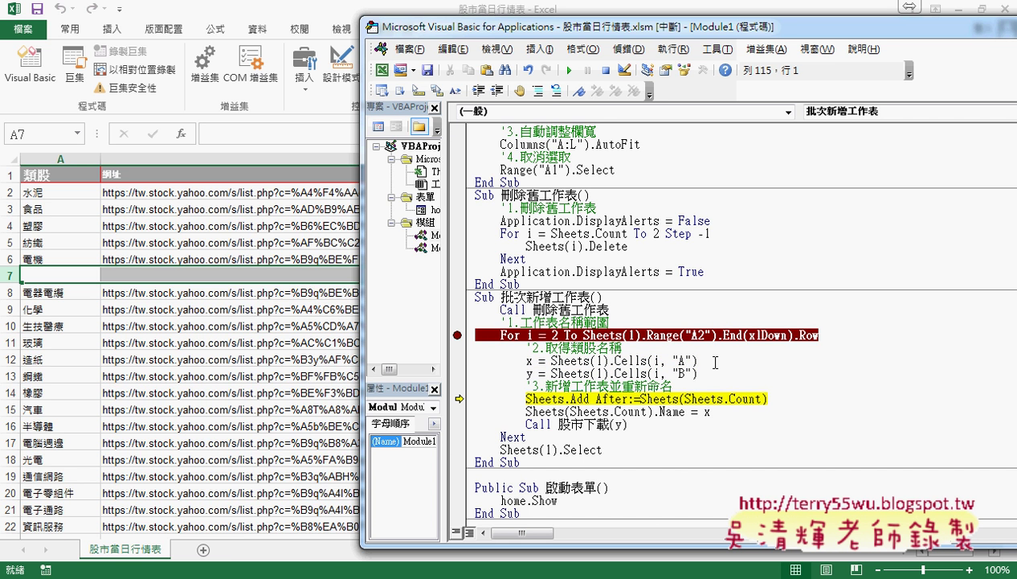
key("F8")
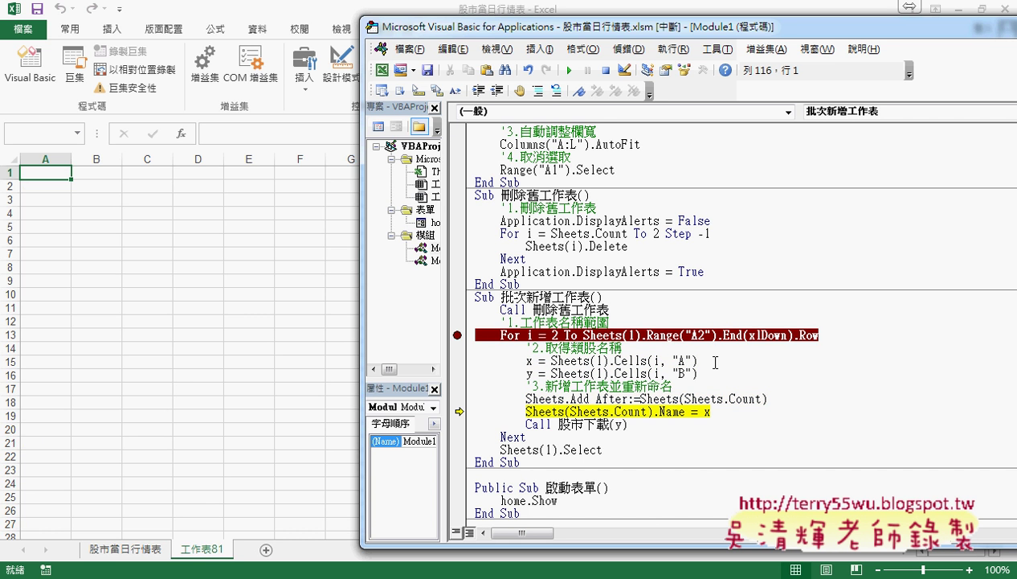
Step through adding the 水泥 sheet and 股市下載 until .Refresh imports the cement quote table.
key("F8")
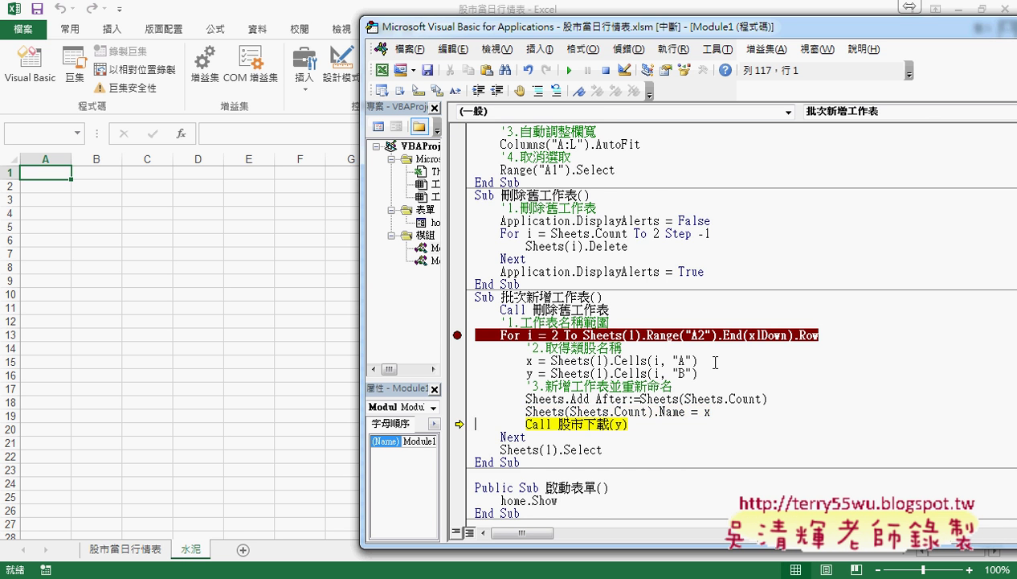
key("F8")
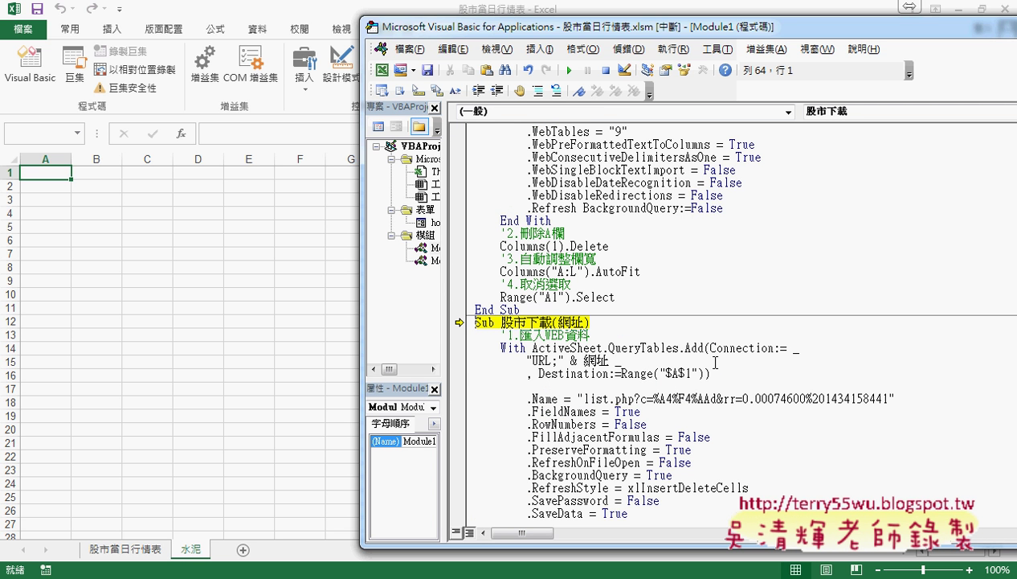
mouse_move(576, 319)
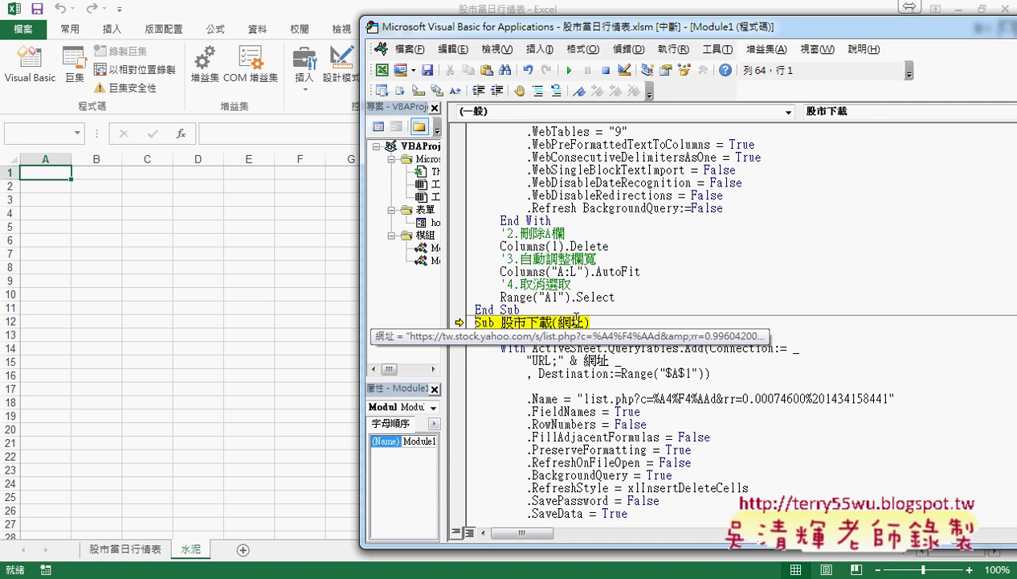
key("F8")
key("F8")
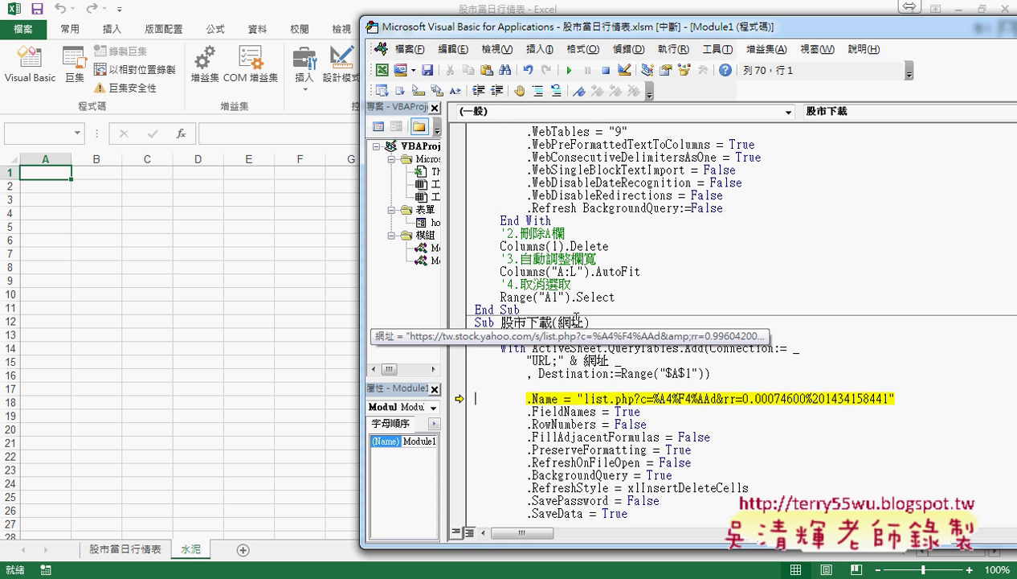
key("F8")
key("F8")
key("F8")
key("F8")
key("F8")
key("F8")
key("F8")
key("F8")
key("F8")
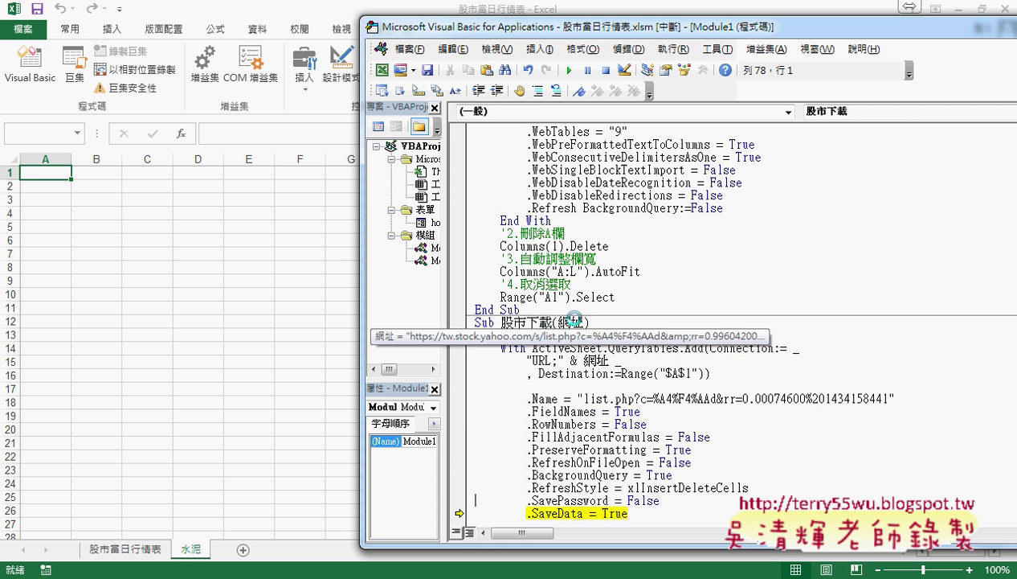
key("F8")
key("F8")
key("F8")
key("F8")
key("F8")
key("F8")
key("F8")
key("F8")
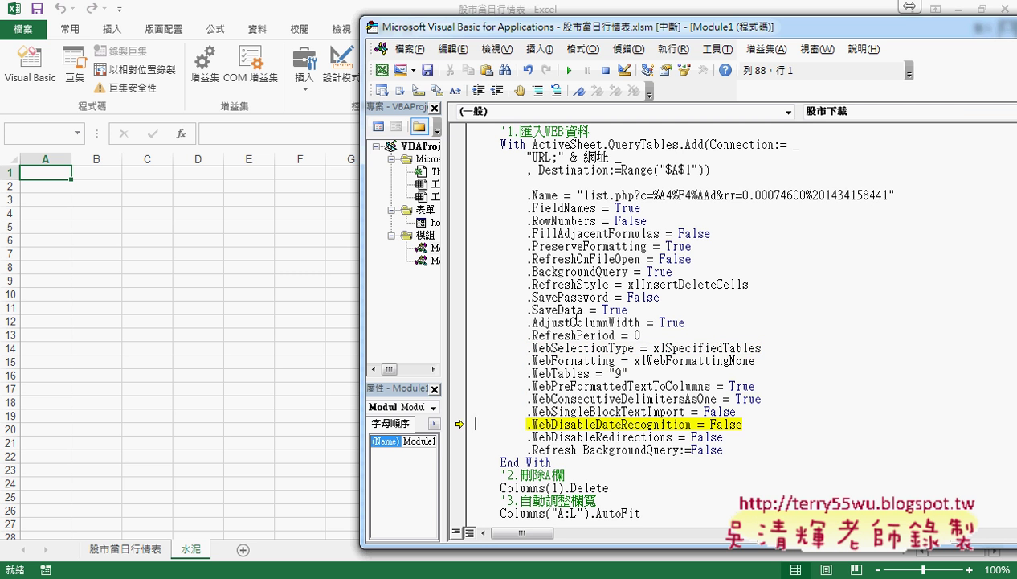
key("F8")
key("F8")
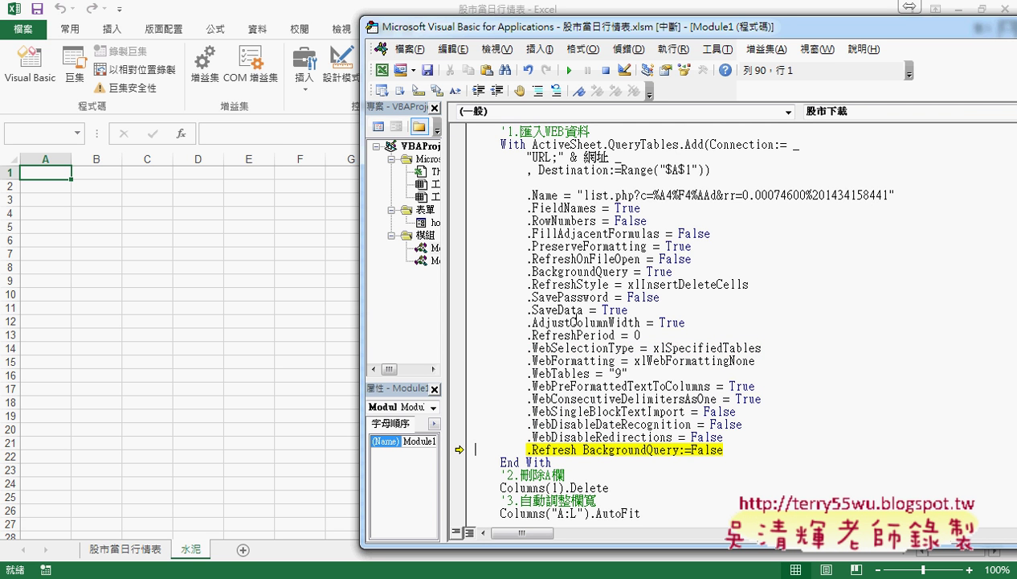
key("F8")
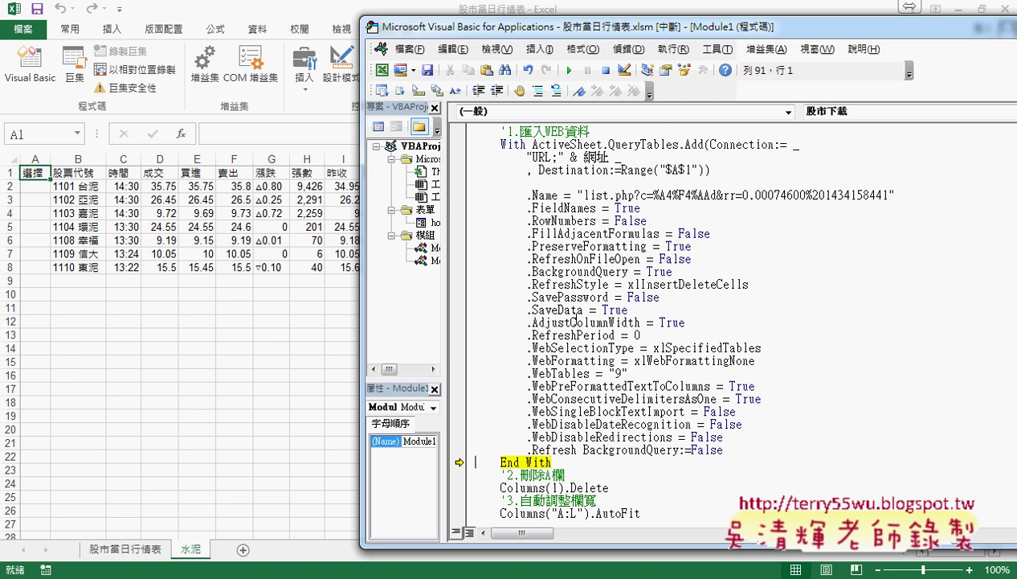
Step through deleting the 選擇 column and AutoFit, clear the For breakpoint, and resume the run.
key("F8")
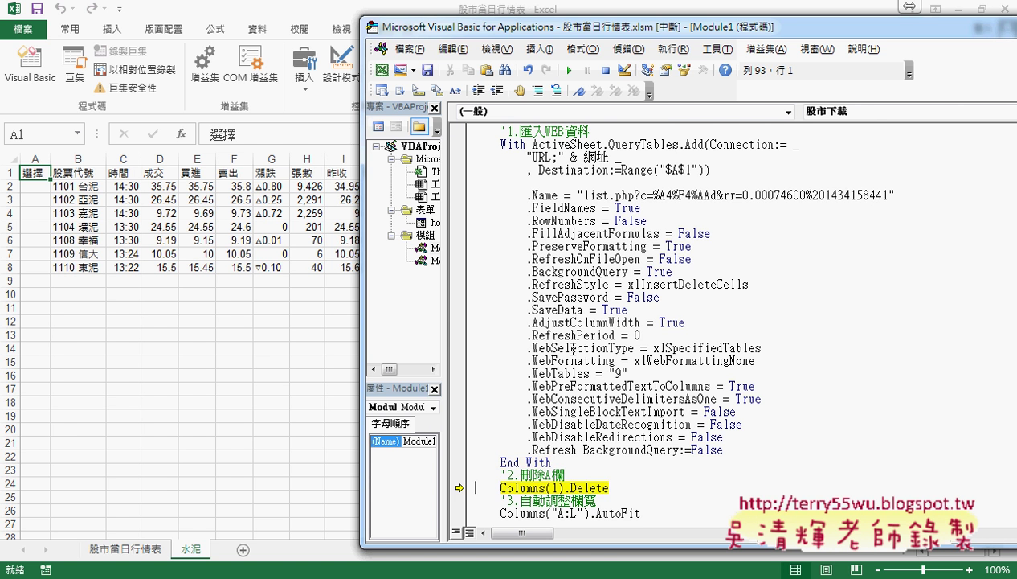
key("F8")
key("F8")
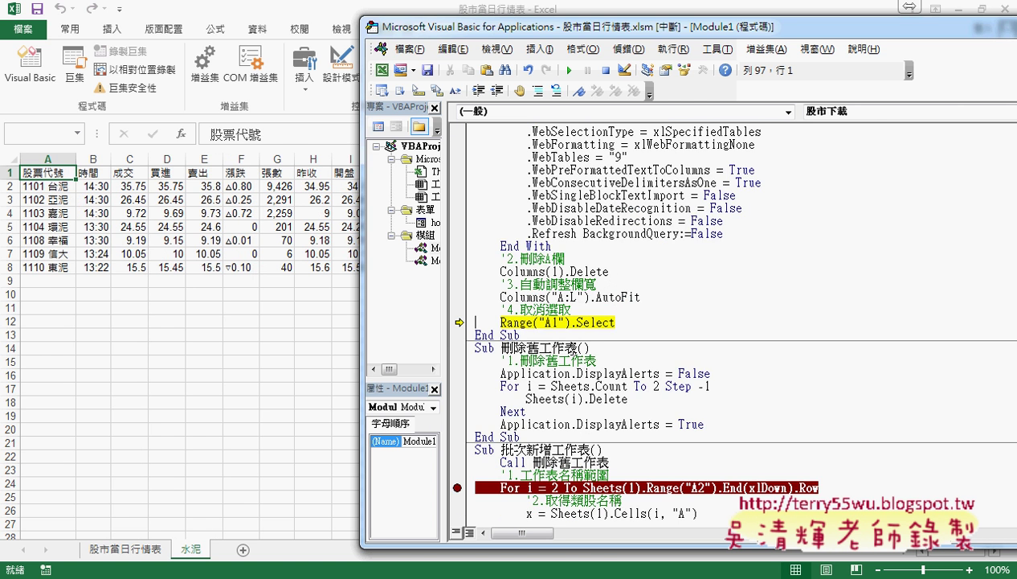
key("F8")
key("F8")
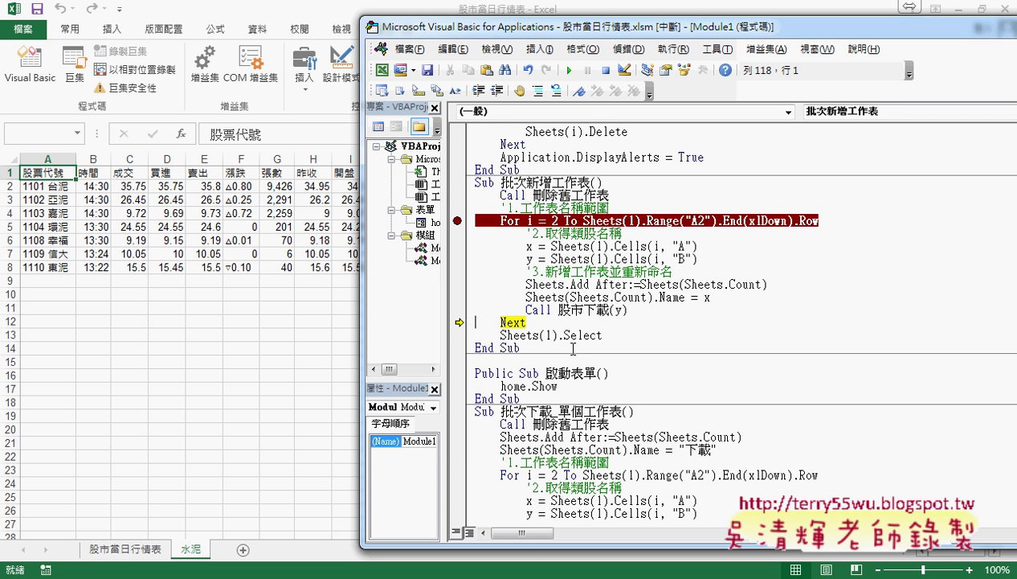
key("F8")
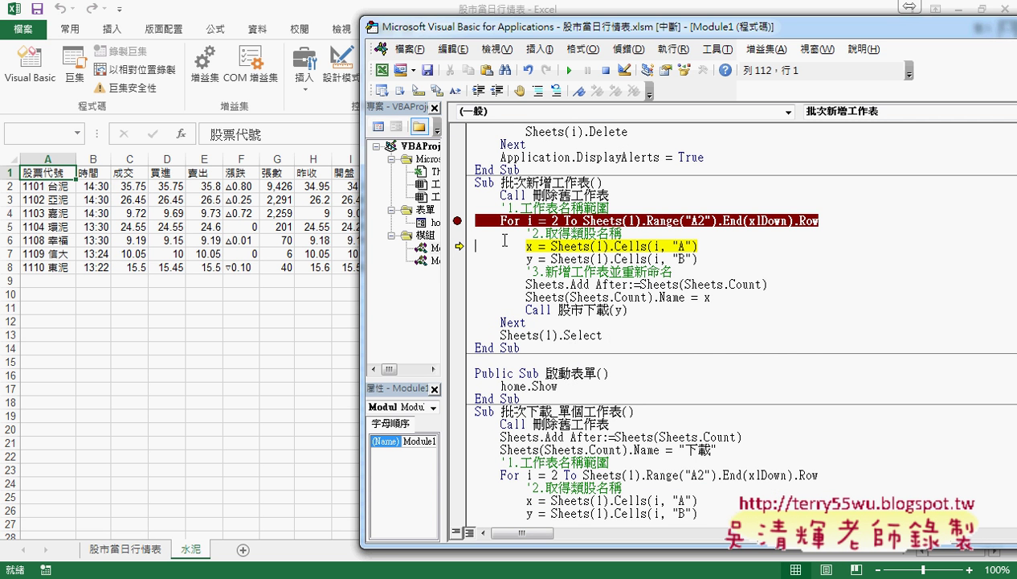
left_click(457, 220)
left_click(569, 71)
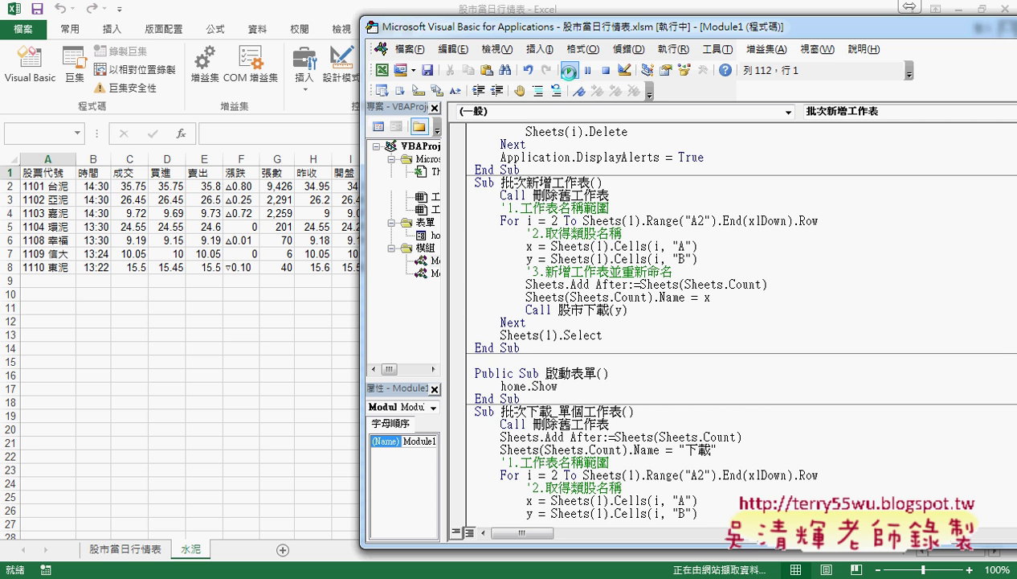